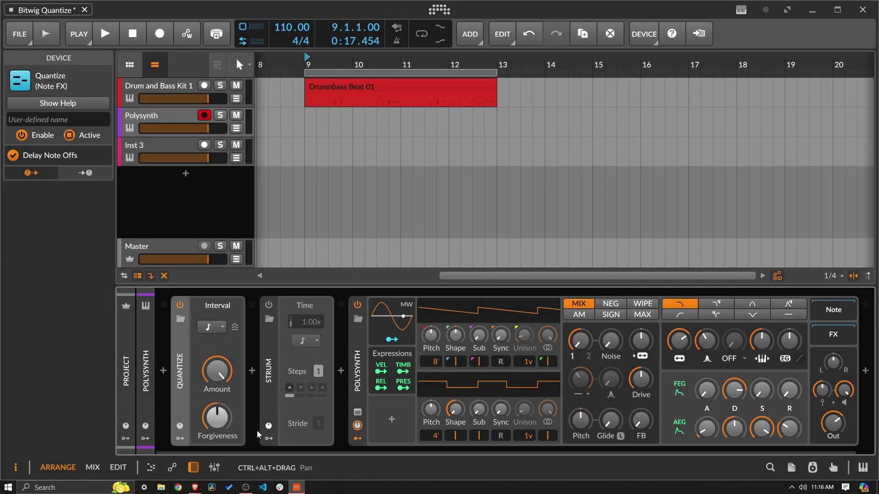
- Bring up the Ricochet video page and read through its comments
mouse_move(195, 488)
click(245, 454)
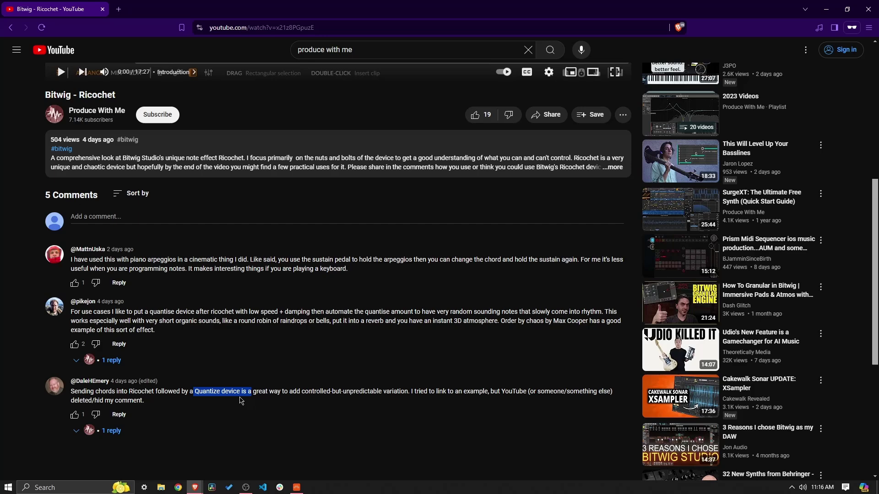
scroll(241, 401, up, 5)
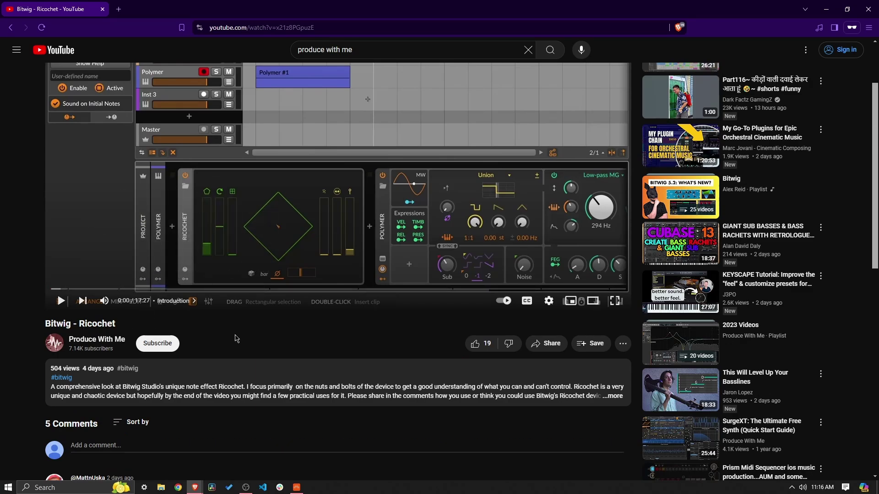
scroll(235, 339, up, 2)
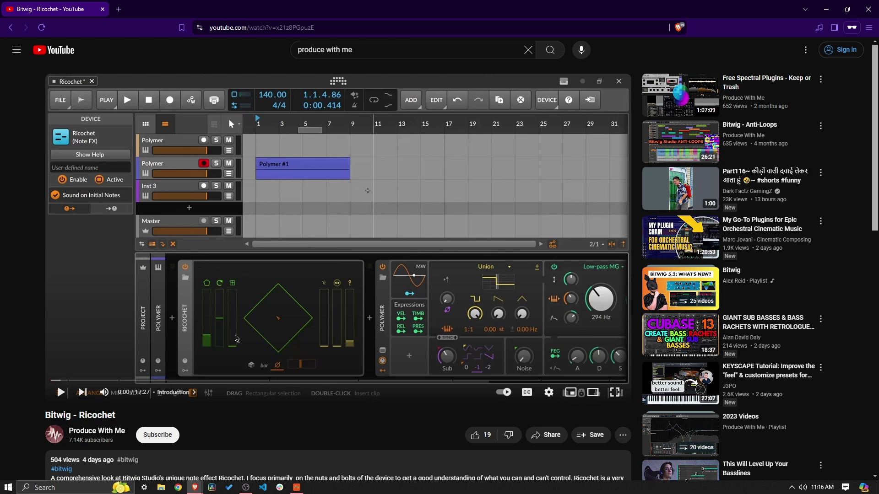
scroll(237, 339, down, 7)
drag(251, 392, 195, 392)
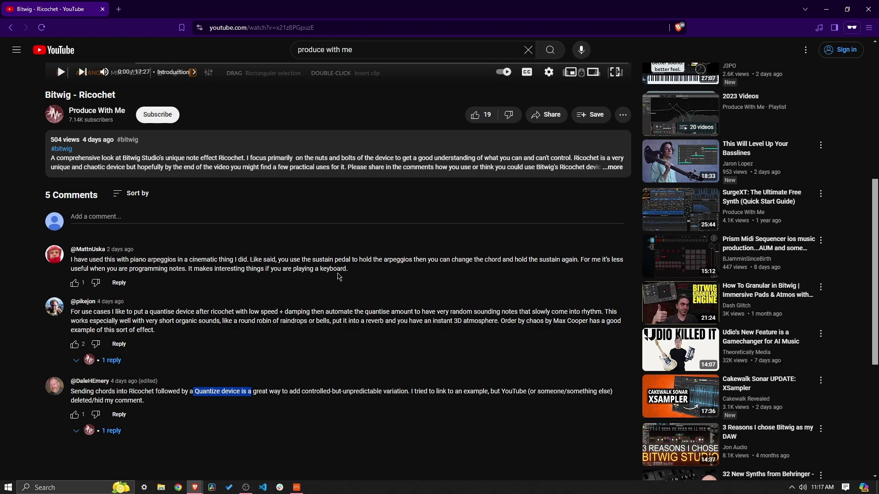
scroll(339, 277, up, 6)
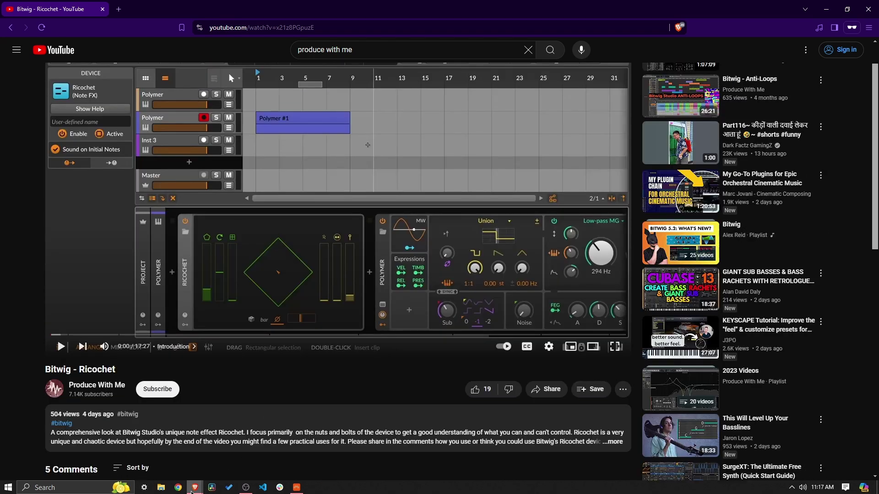
- Read the User Guide's Quantize section (19.16.16, page 516), then go back to the Bitwig project
mouse_move(195, 487)
click(144, 436)
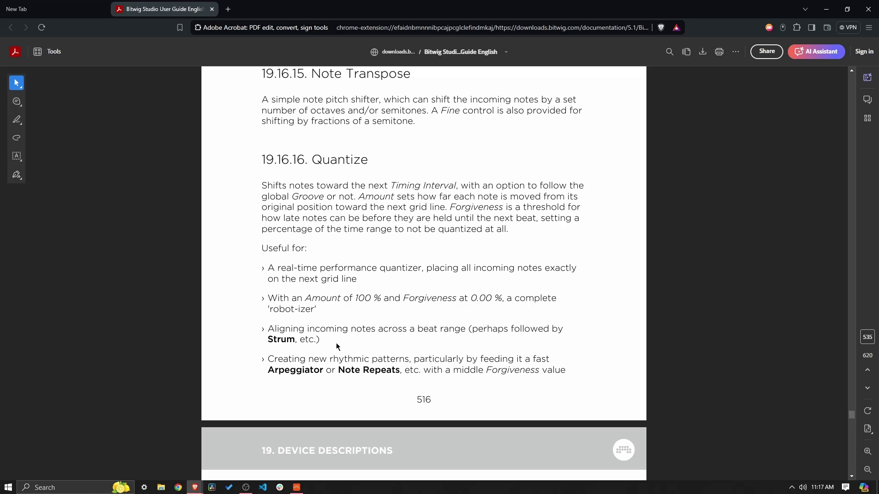
scroll(336, 347, down, 2)
scroll(334, 275, up, 1)
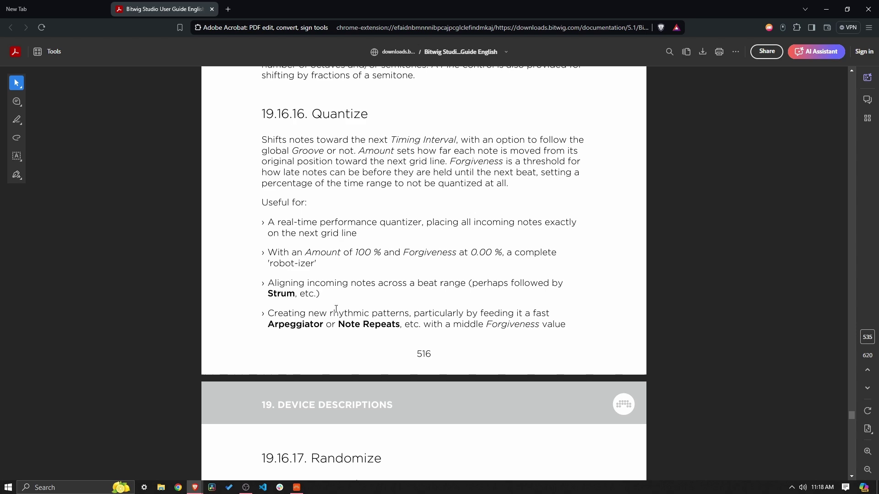
click(296, 487)
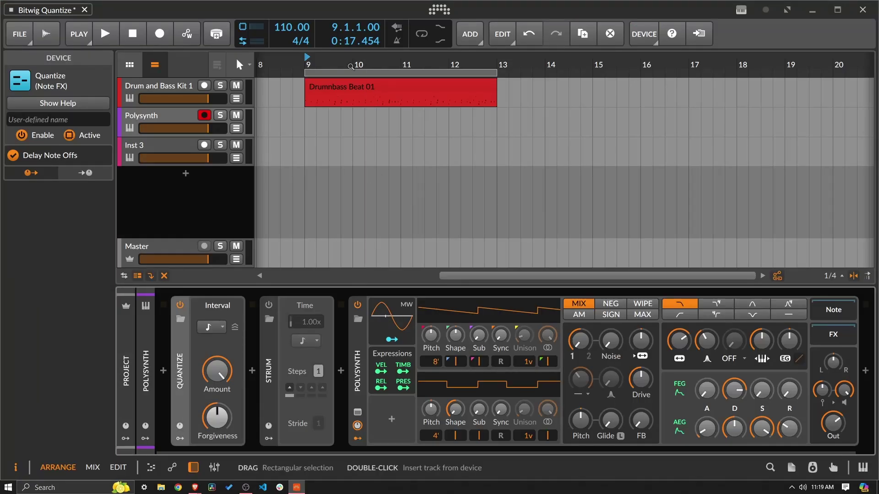
- Keep Quantize's Interval at 8th note and switch the Quantize device off
scroll(351, 67, down, 5)
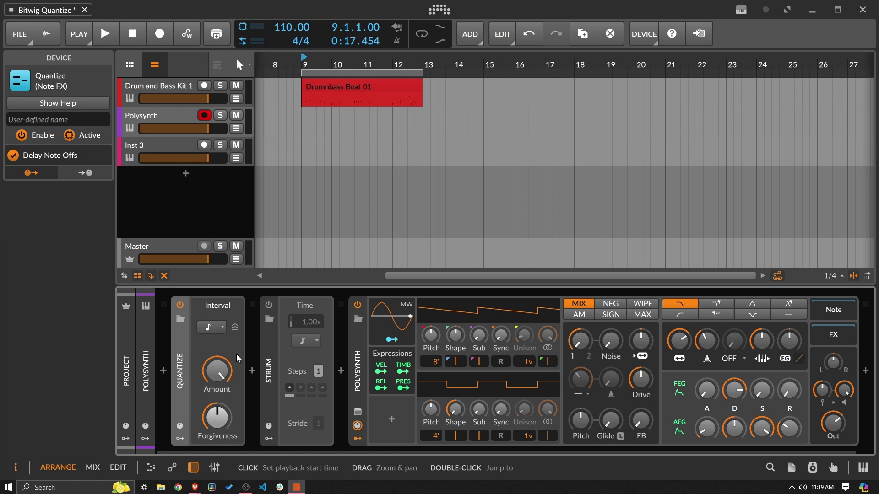
click(211, 327)
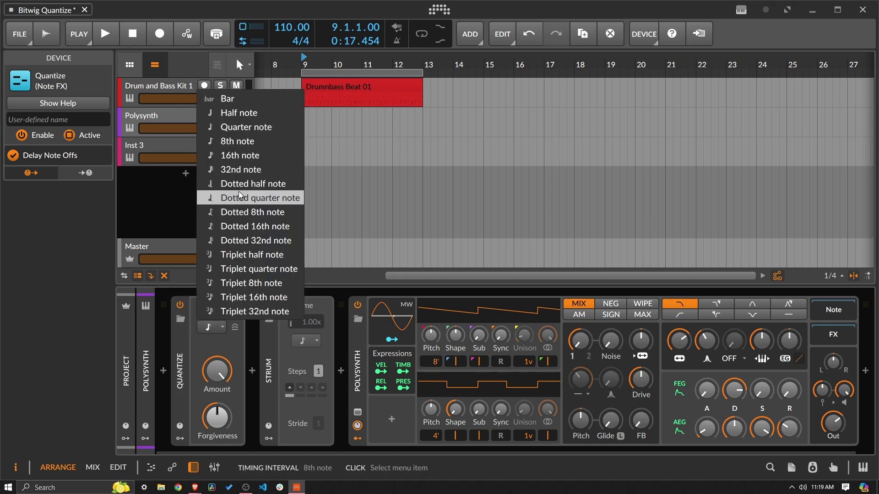
click(245, 145)
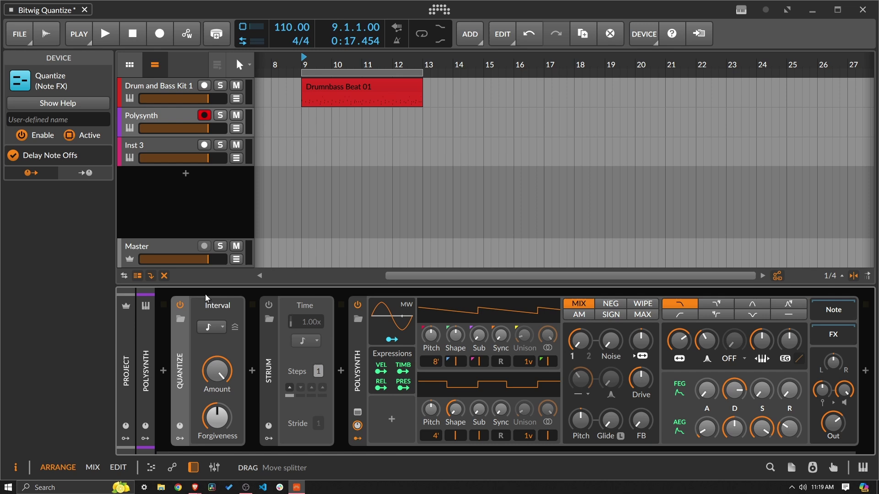
click(180, 305)
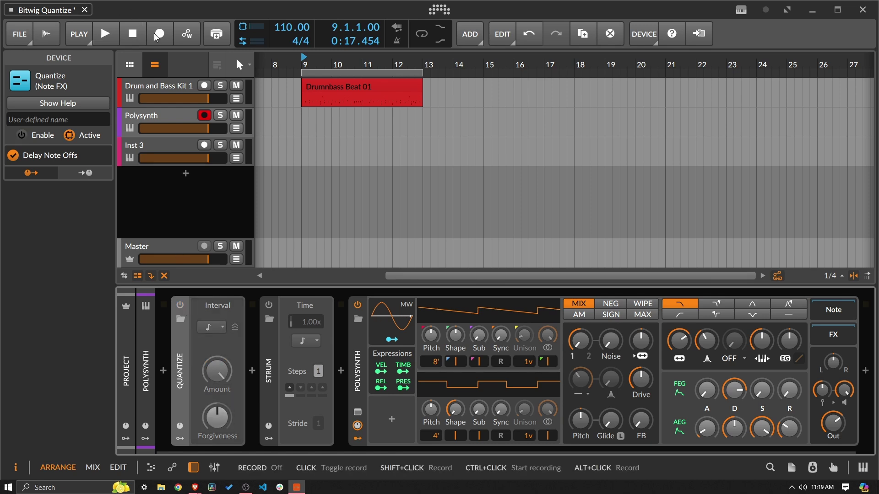
- Record a new Polysynth #2 take from bar 9 with transport recording, then stop
click(156, 35)
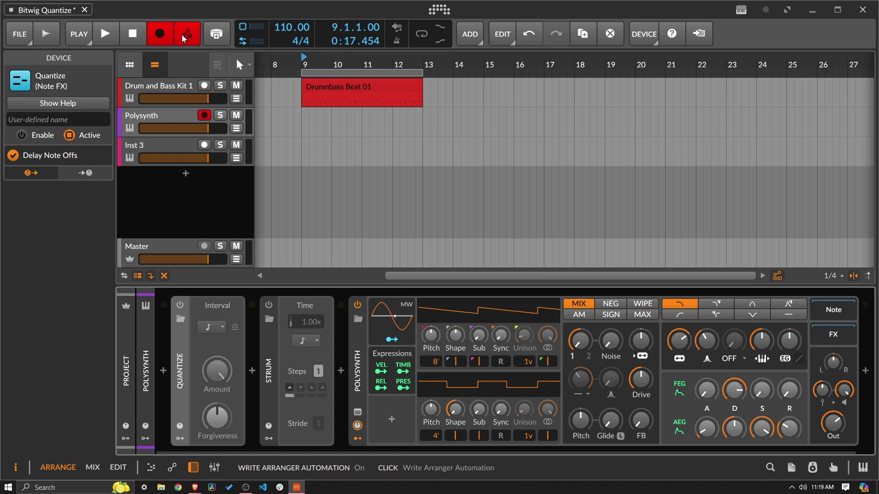
click(113, 39)
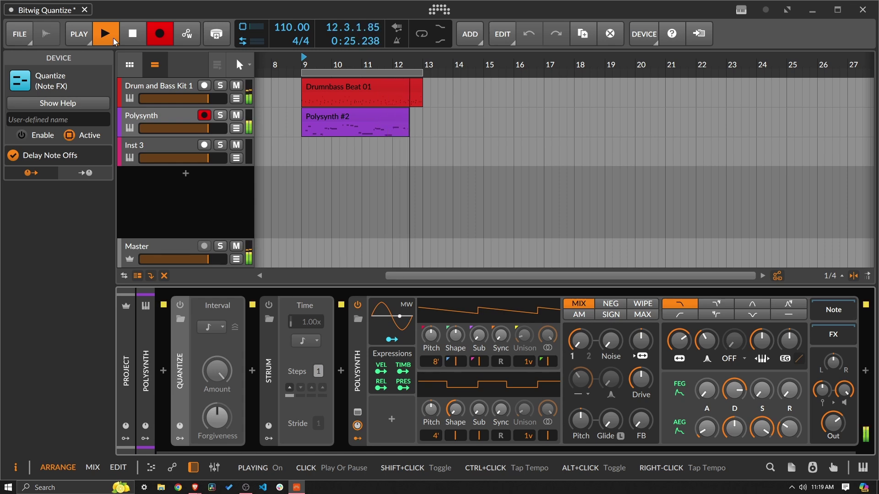
key(space)
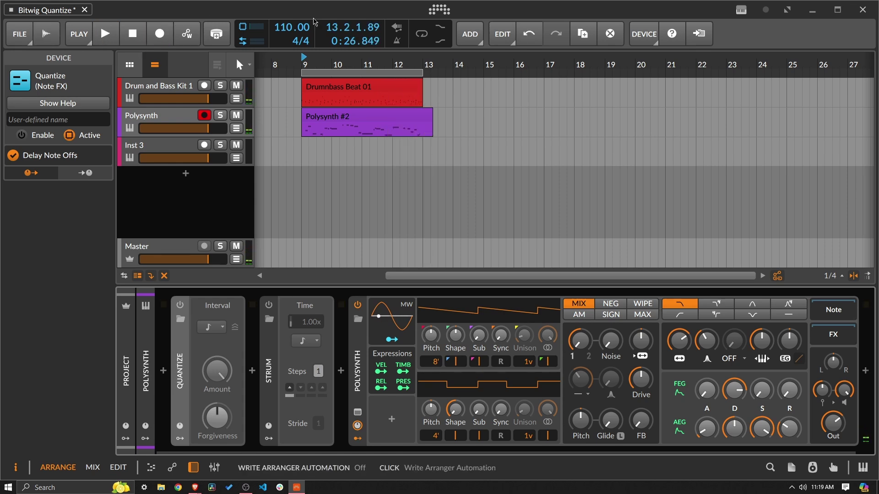
- Open the Polysynth #2 clip's notes and shorten the clip to end at bar 13
click(390, 120)
double_click(389, 120)
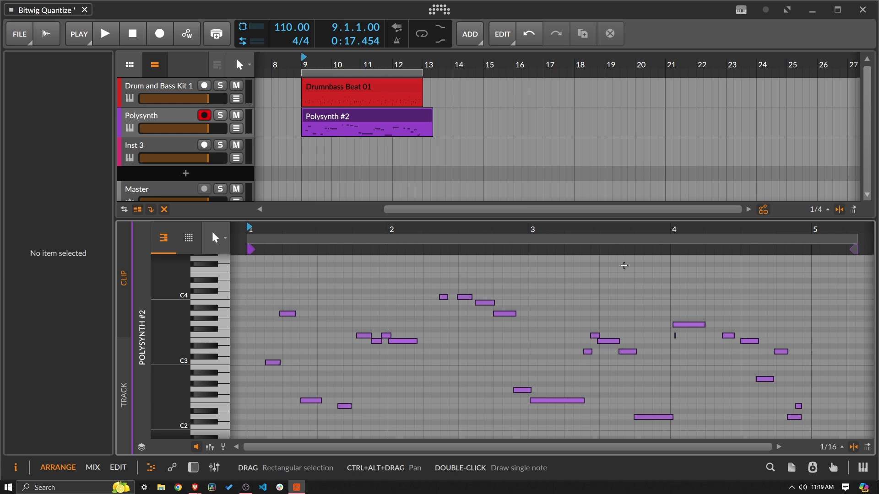
mouse_move(684, 242)
mouse_down()
mouse_move(657, 310)
mouse_move(612, 321)
mouse_move(600, 333)
mouse_up()
key(Escape)
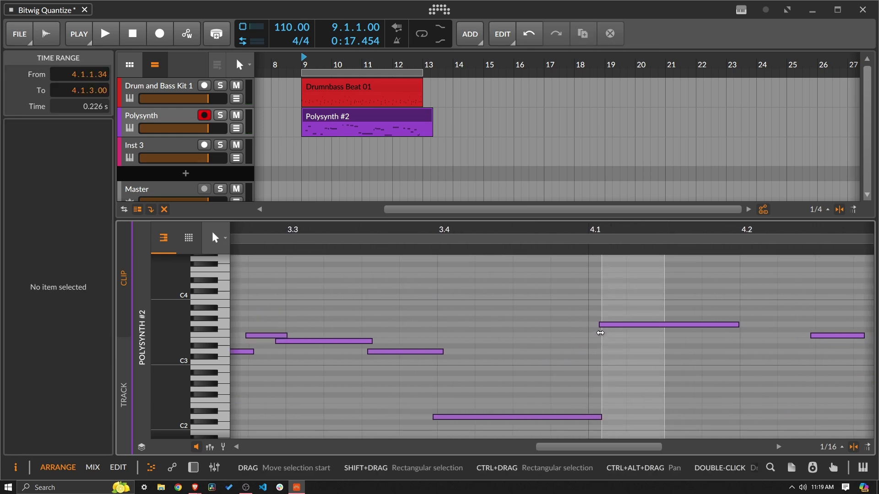
drag(550, 238, 643, 368)
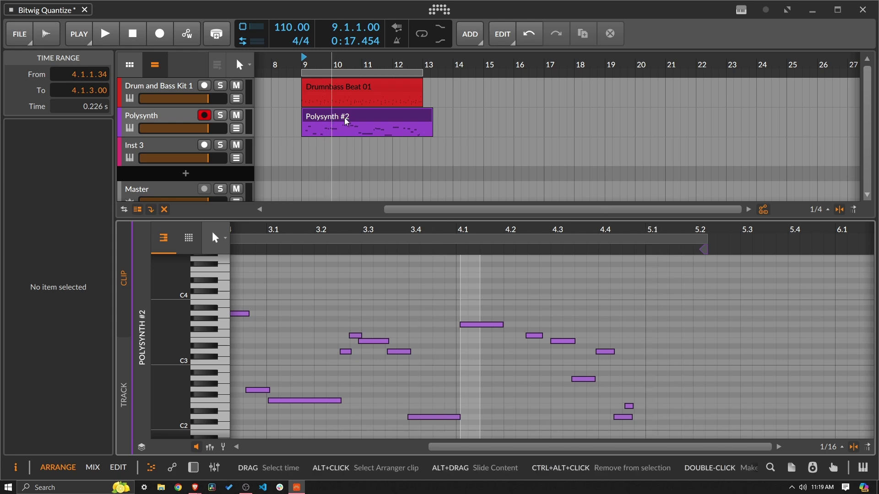
drag(431, 120, 423, 120)
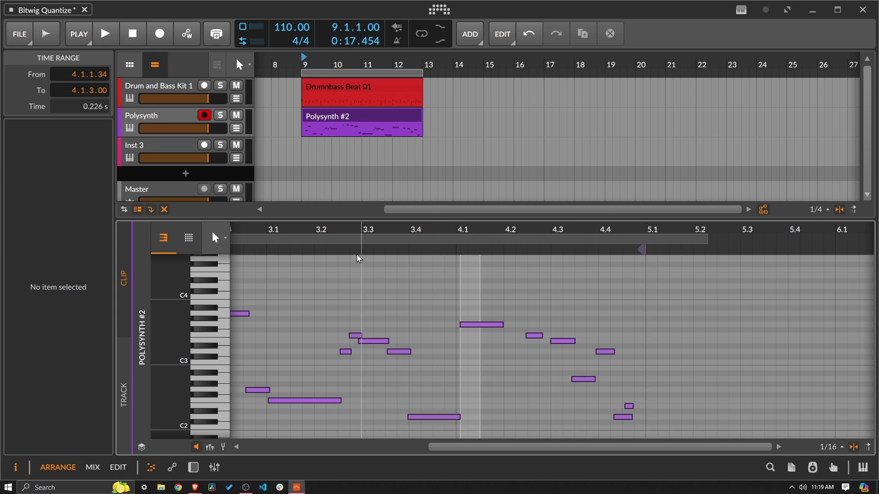
drag(399, 247, 500, 293)
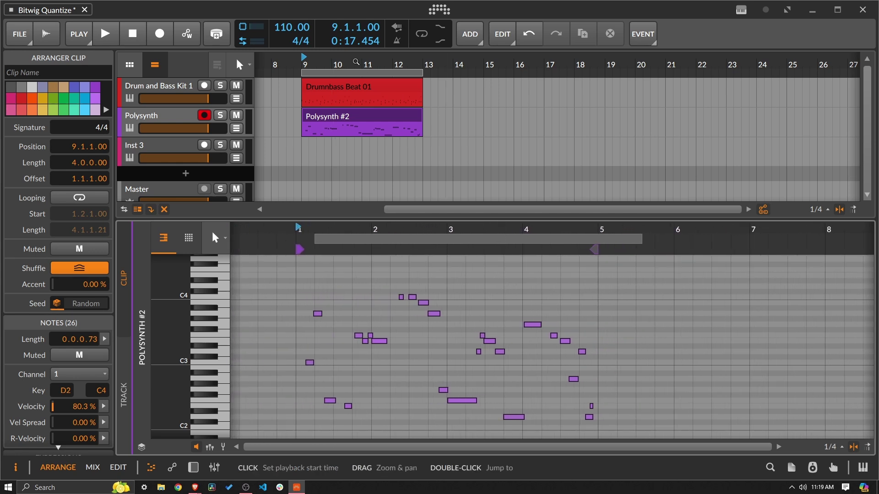
- Play the trimmed clip back, then return to the Polysynth device chain
key(space)
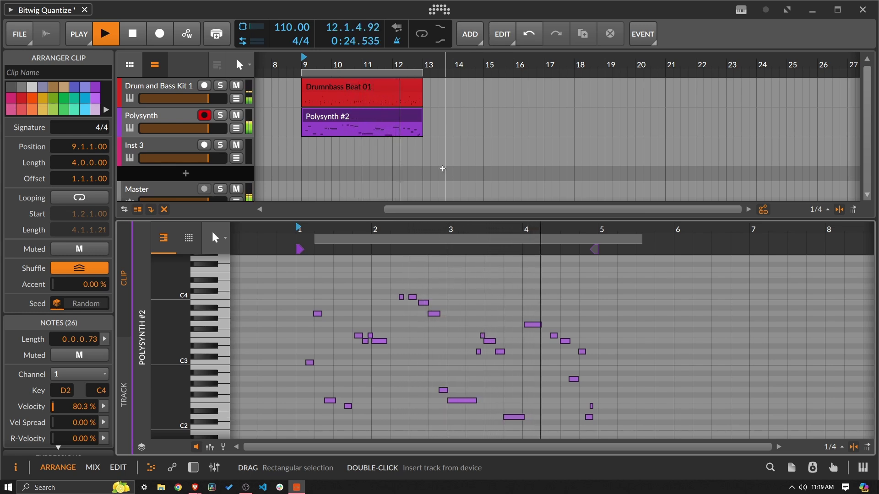
key(space)
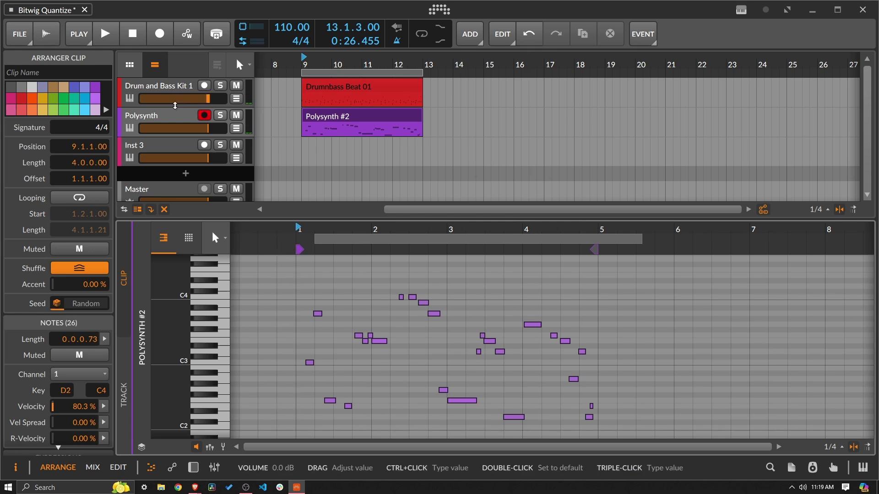
double_click(171, 120)
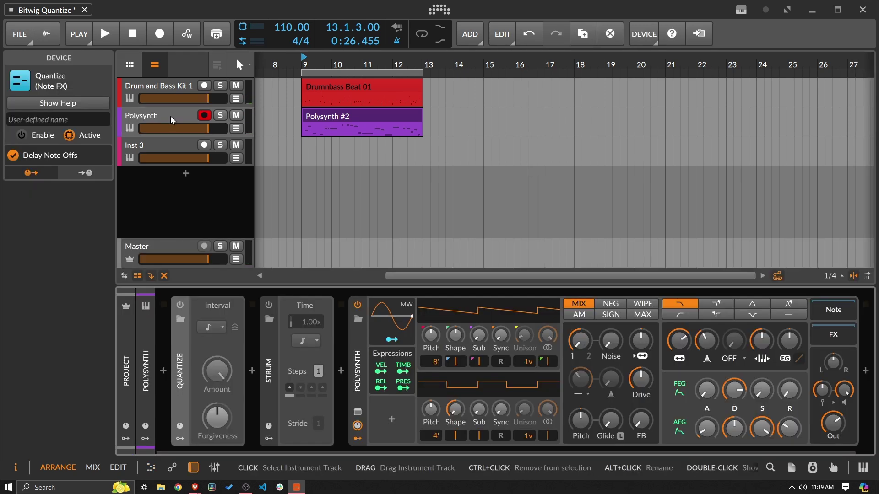
- Switch Quantize back on with the Interval kept at 8th note
click(182, 305)
key(space)
key(space)
click(210, 326)
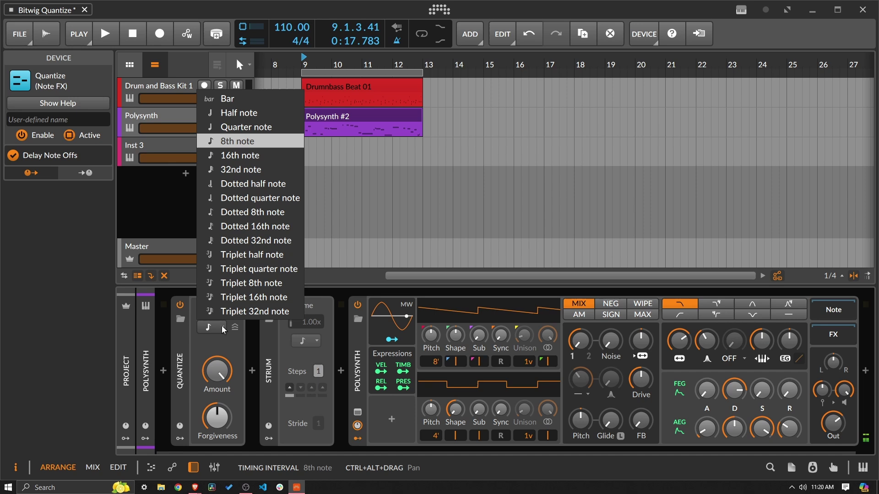
click(192, 275)
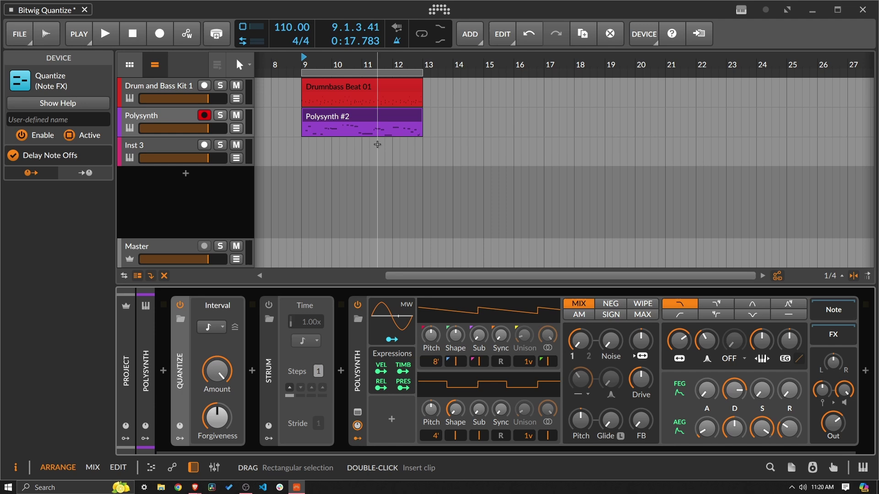
- Arm Inst 3, set Forgiveness to 0.00 %, and reopen the Polysynth #2 notes
click(204, 146)
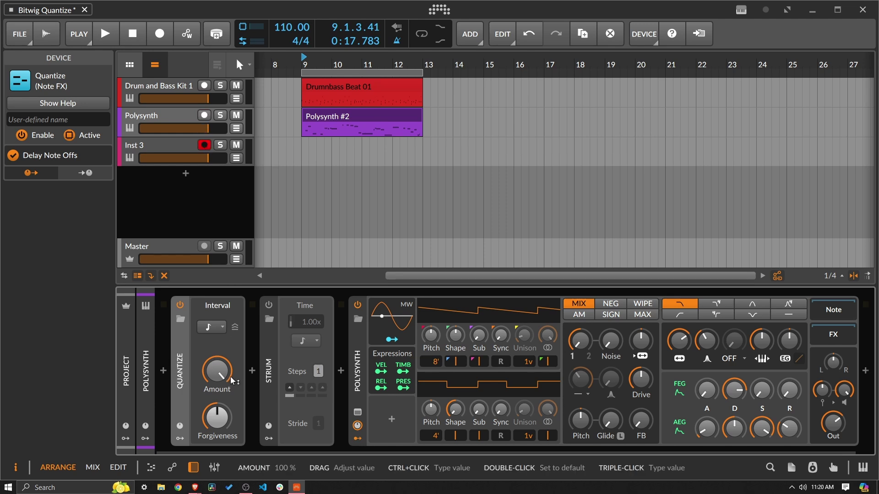
drag(218, 416, 218, 439)
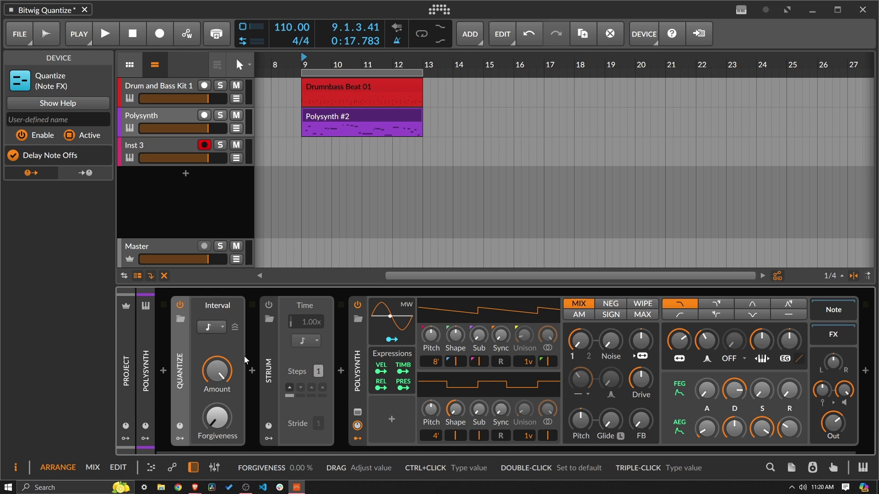
double_click(336, 117)
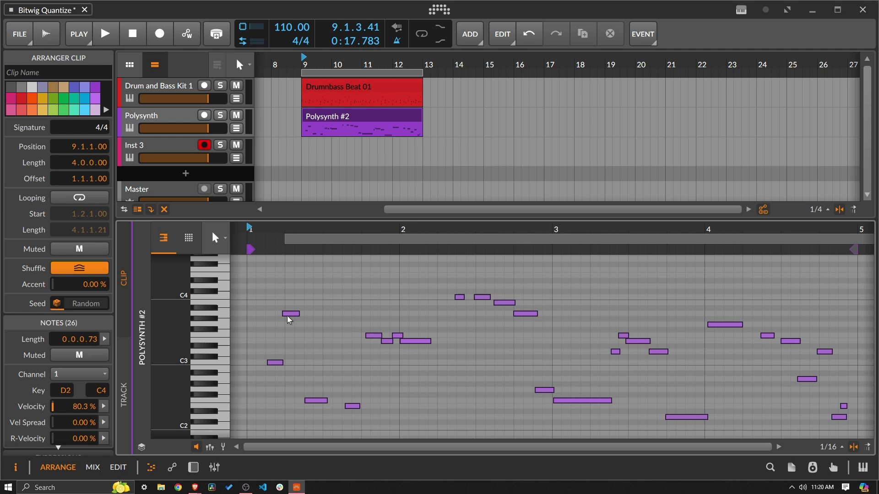
- Zoom into the Polysynth #2 notes around bars 1.2–2.2 and inspect them
drag(286, 230, 328, 302)
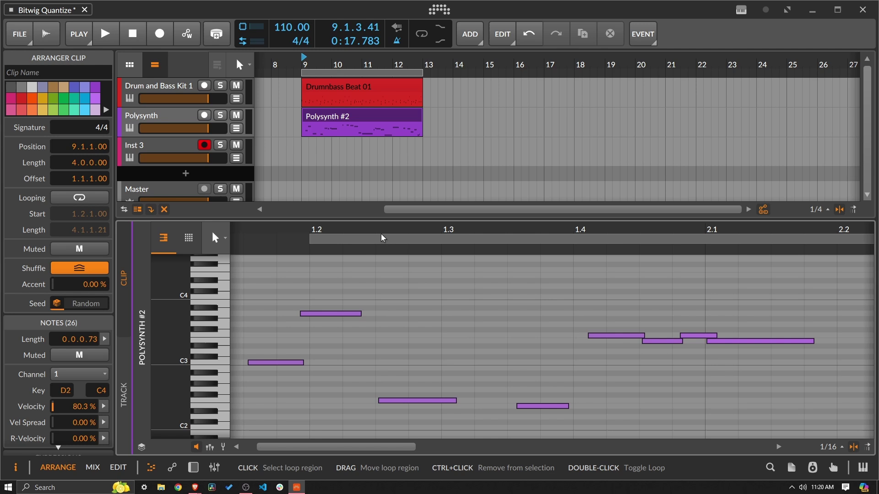
scroll(325, 238, down, 3)
scroll(395, 229, up, 2)
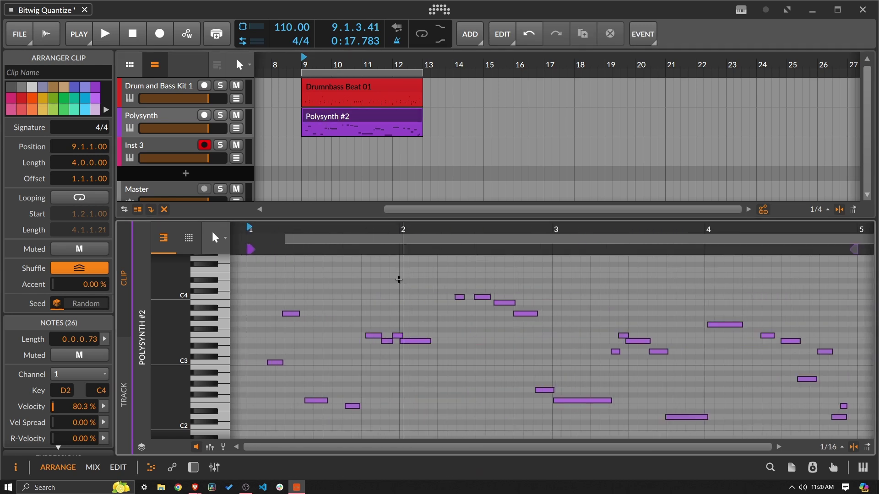
scroll(394, 229, down, 5)
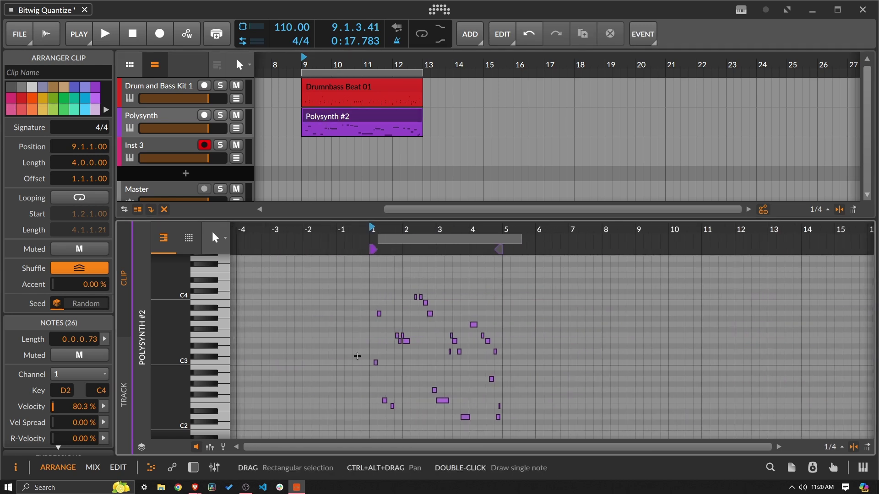
right_click(402, 249)
key(Escape)
- Select all 26 notes, dismiss the options without quantizing, and show Inst 3's track settings
drag(345, 272, 580, 488)
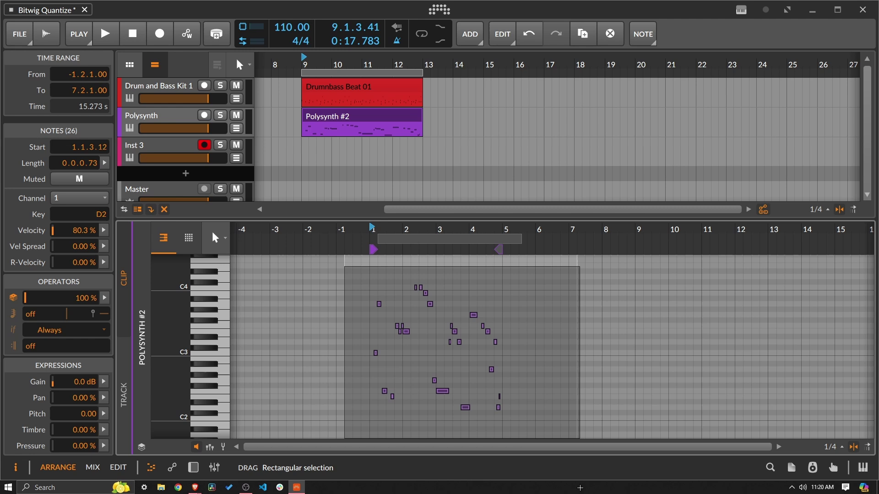
click(527, 412)
drag(366, 268, 570, 440)
right_click(444, 382)
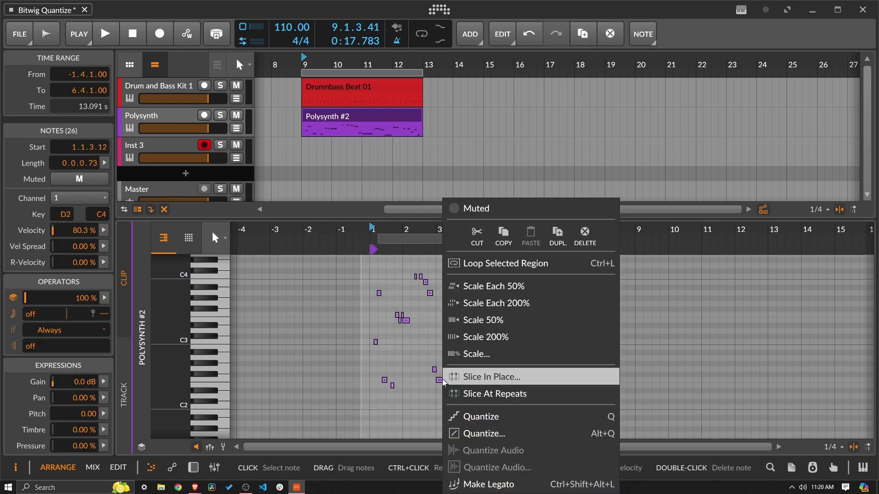
click(265, 383)
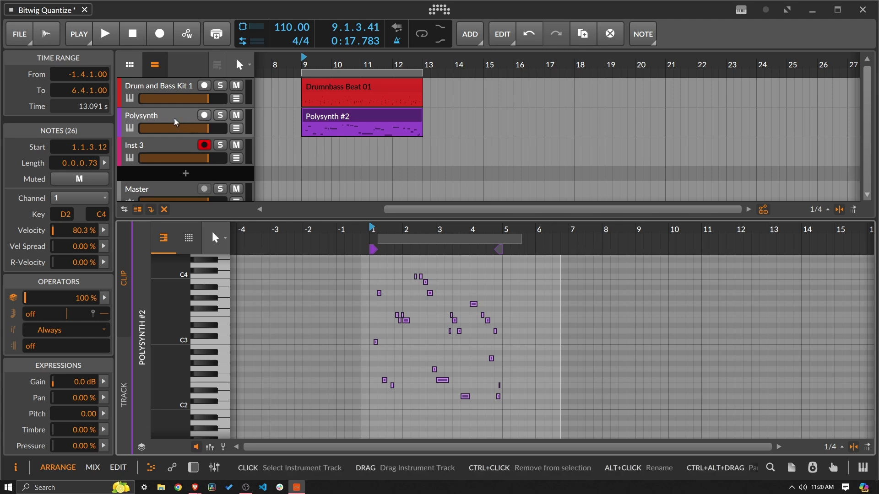
click(175, 143)
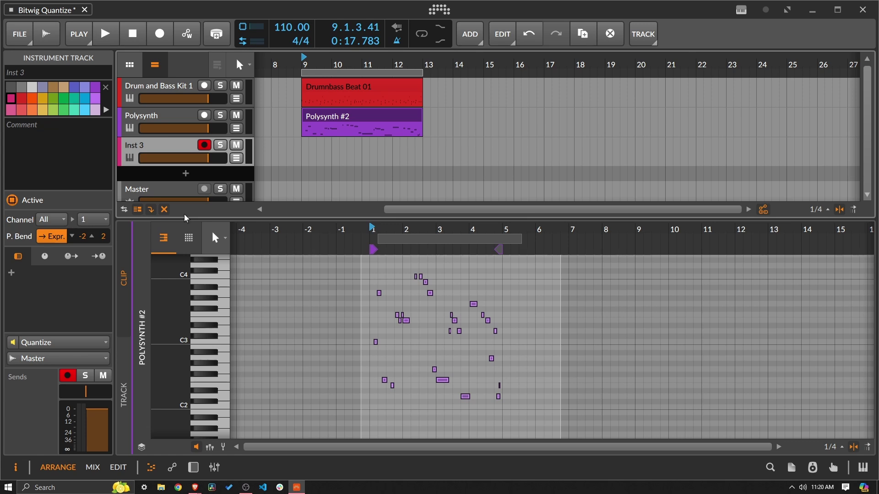
- Arm recording, save the project, and start recording the Quantize output onto Inst 3 from bar 9
click(162, 42)
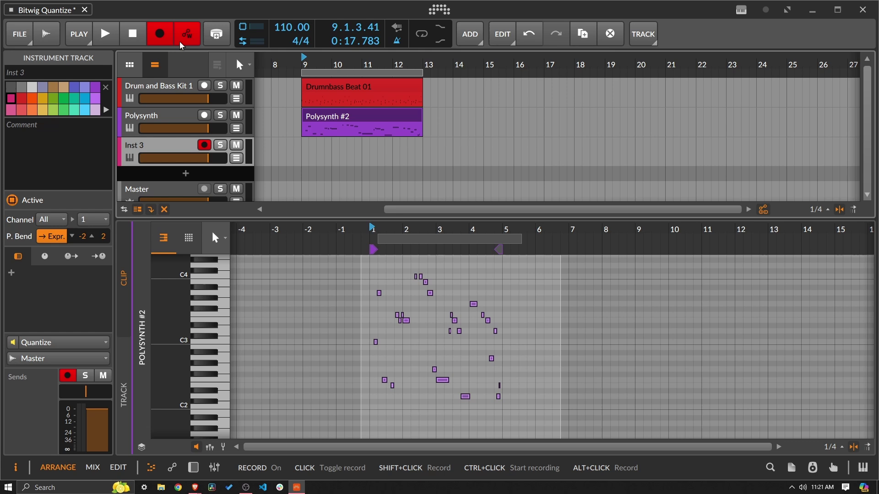
click(23, 40)
click(40, 96)
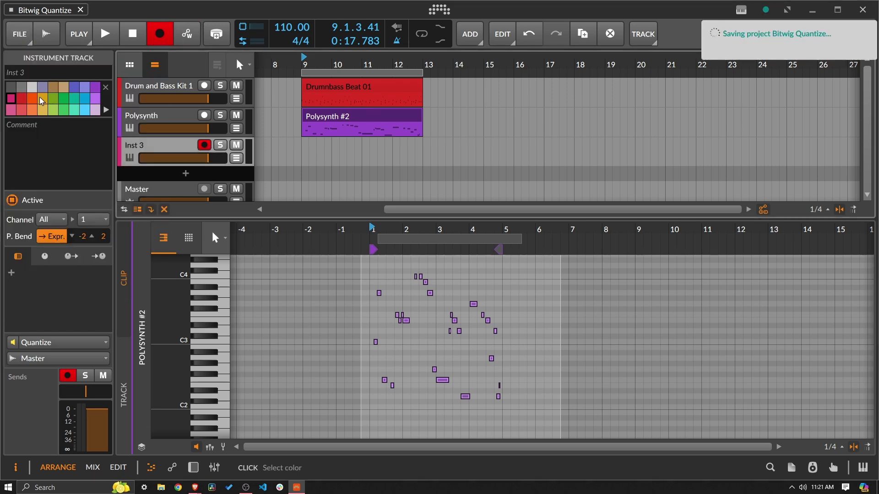
click(107, 36)
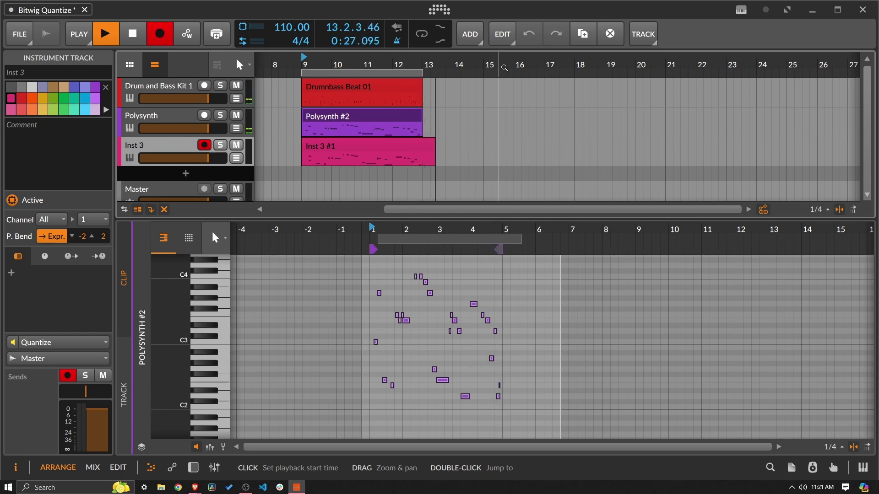
- Stop recording, open the Inst 3 #1 notes, and set the grid resolution to 1/32
key(space)
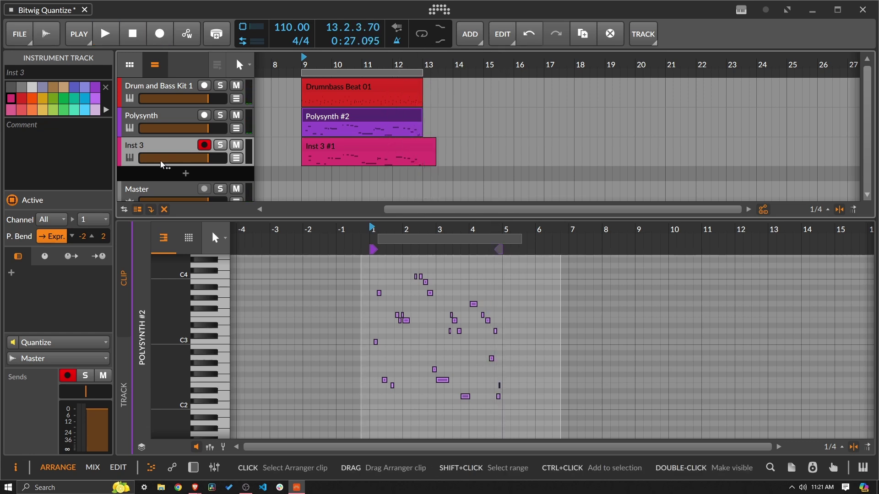
click(131, 116)
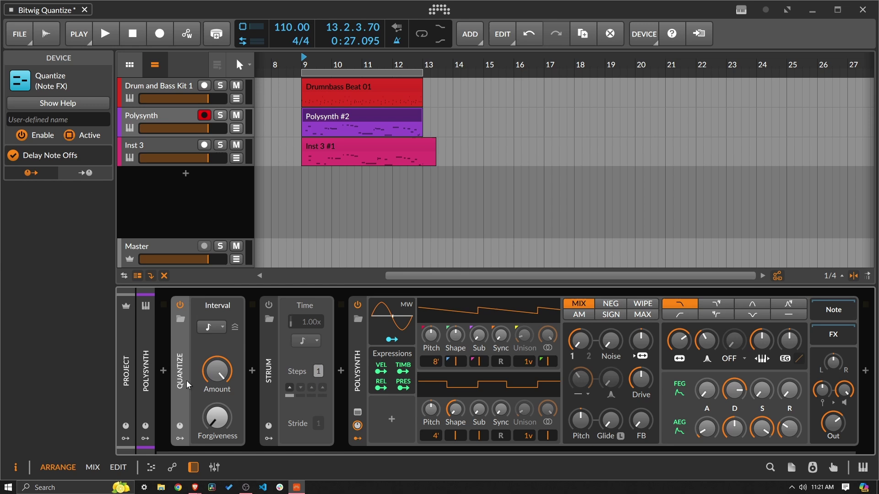
double_click(333, 151)
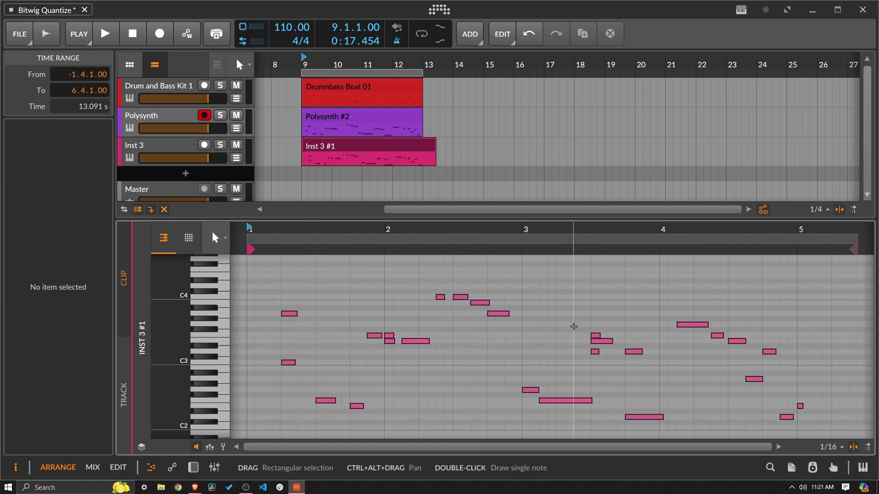
click(828, 446)
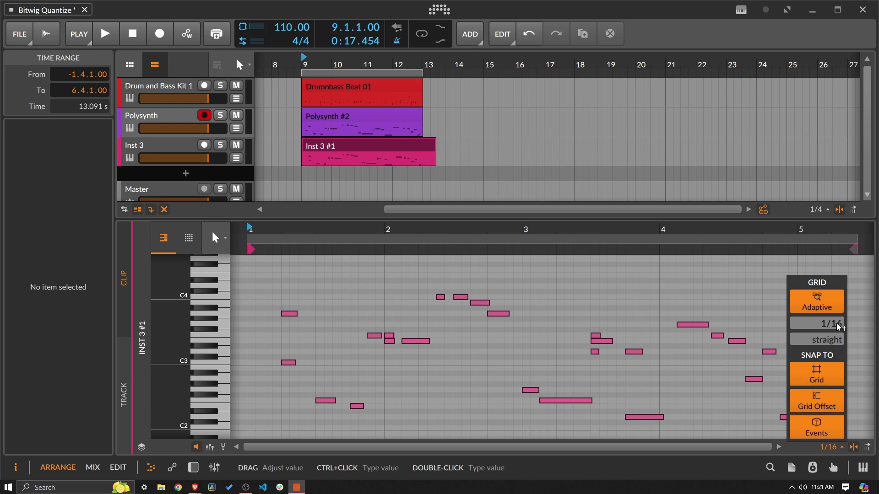
drag(836, 322, 837, 327)
click(710, 381)
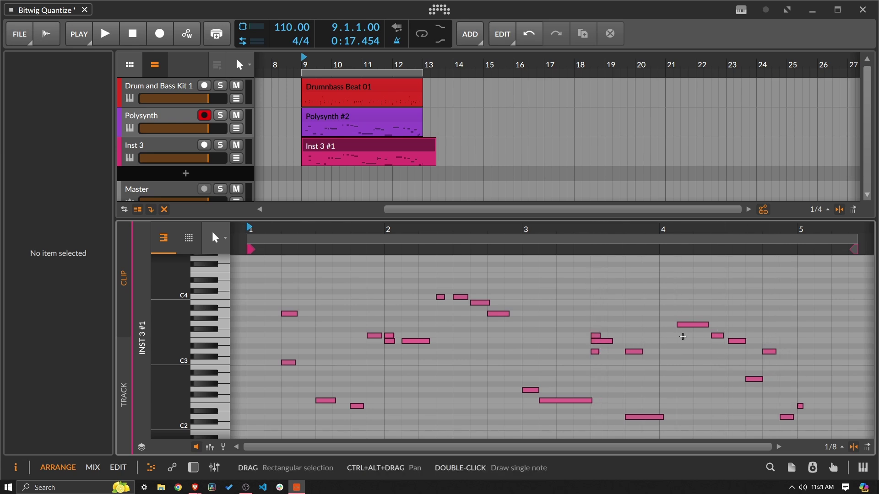
- Select the Inst 3 #1 clip, delete it, and undo the deletion
double_click(146, 149)
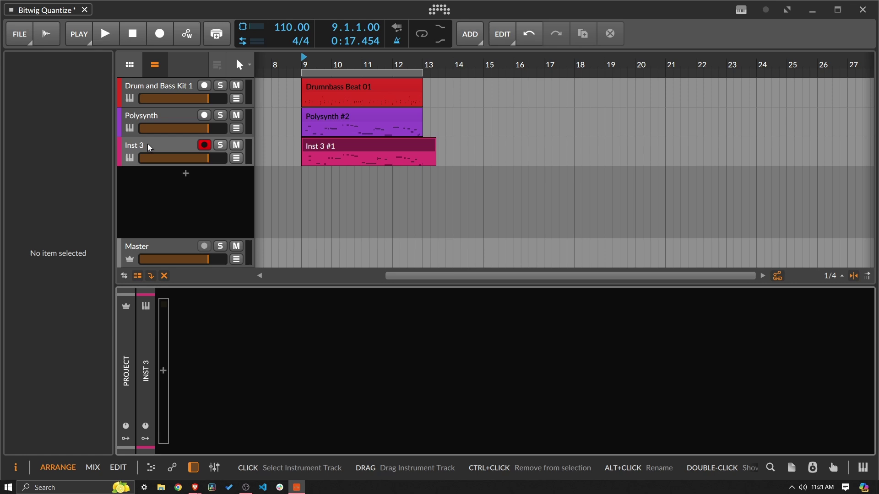
click(325, 147)
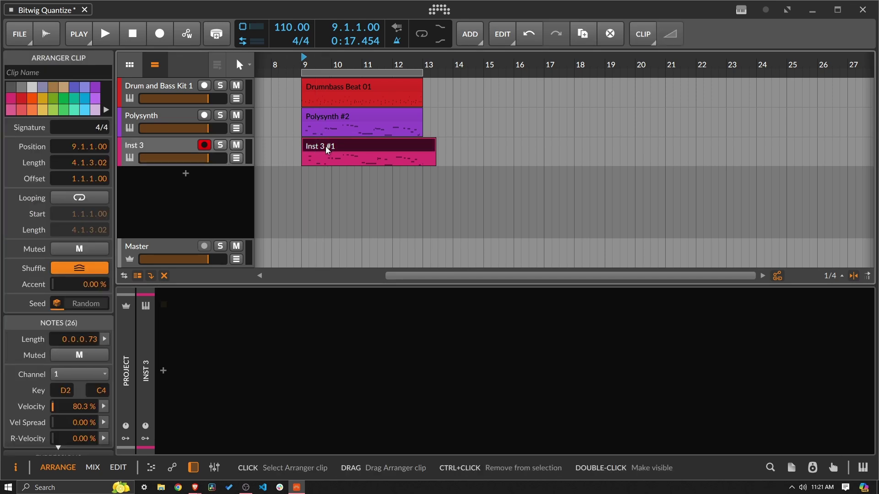
key(Delete)
key(ctrl+z)
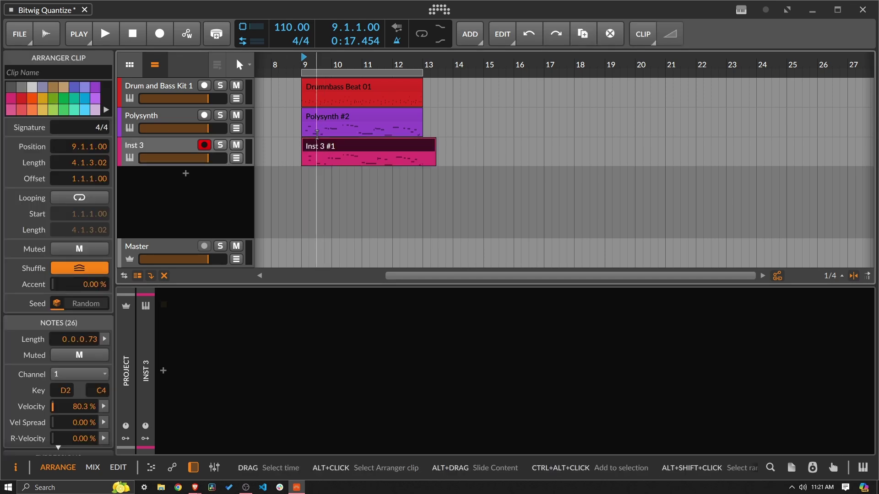
- Move the first Inst 3 #1 take to bar 18.3 and set Quantize Amount to 75%
drag(325, 146, 613, 147)
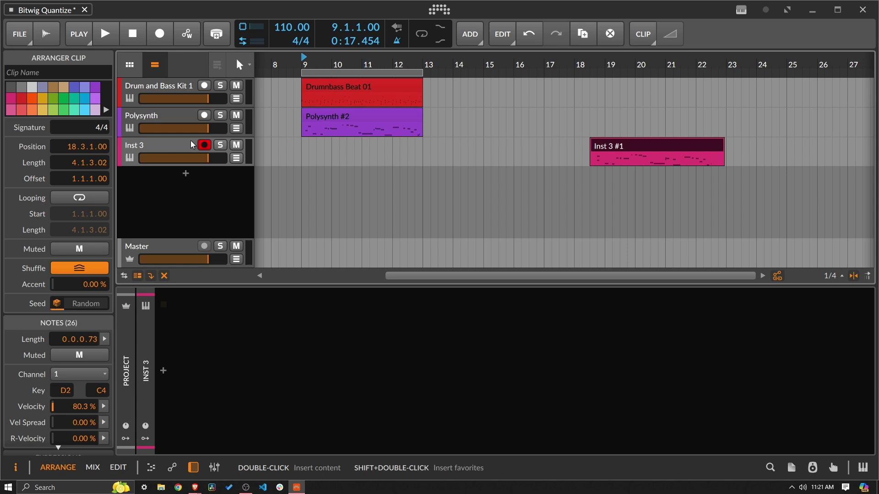
click(174, 118)
click(213, 424)
drag(230, 378, 230, 376)
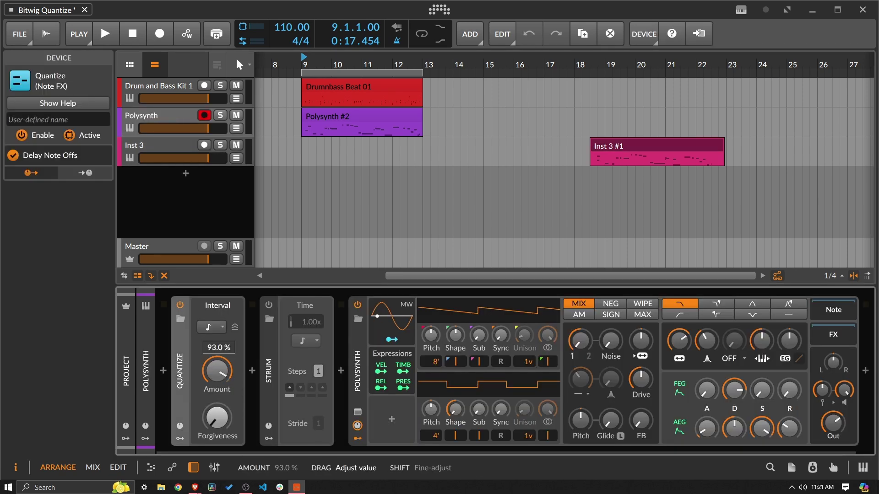
ctrl+click(228, 375)
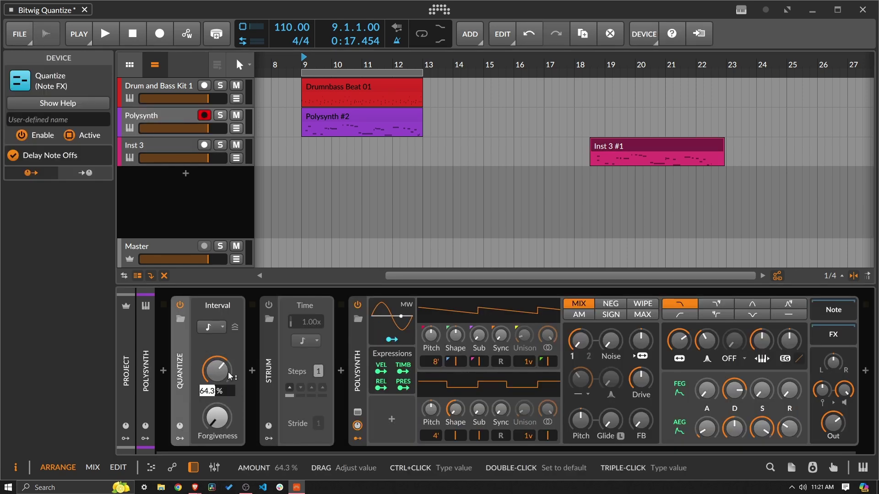
key(Return)
ctrl+click(228, 371)
text(75)
key(Return)
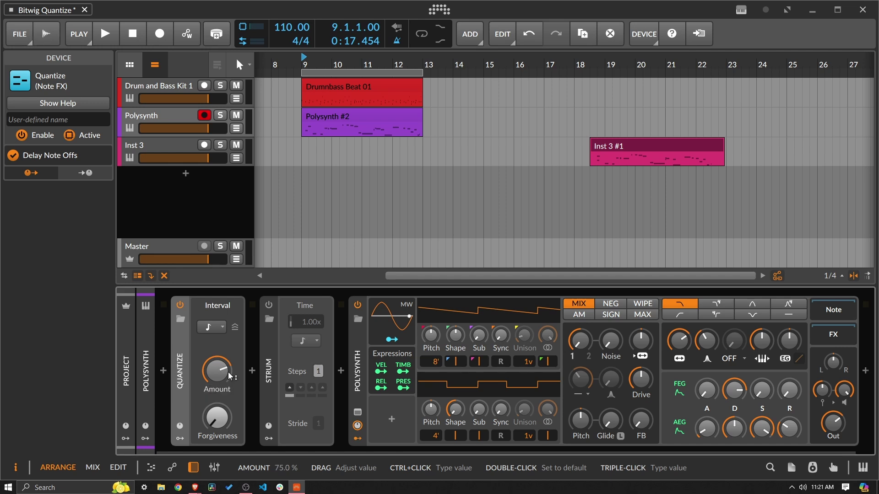
- Disarm the Polysynth track and record a fresh Inst 3 take from bar 9
click(204, 116)
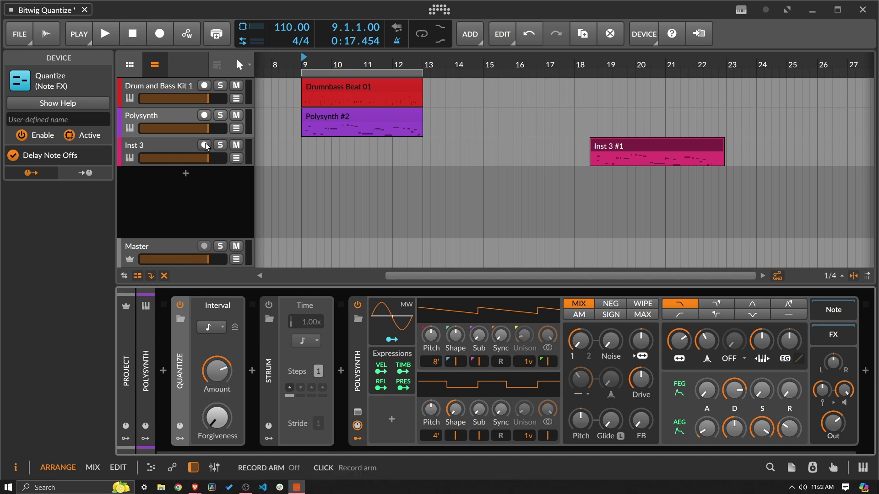
click(160, 33)
click(105, 33)
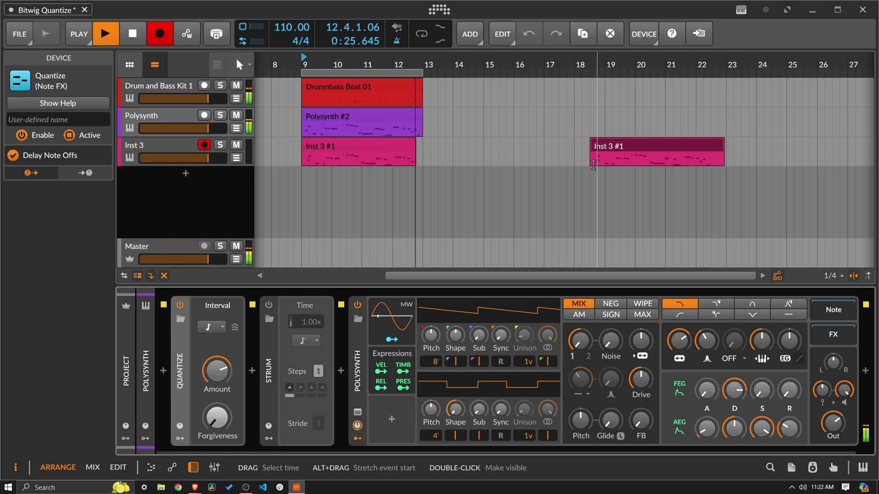
key(space)
- Open the new Inst 3 #1 notes and compare them with Polysynth #2 over bars 1–5
double_click(336, 150)
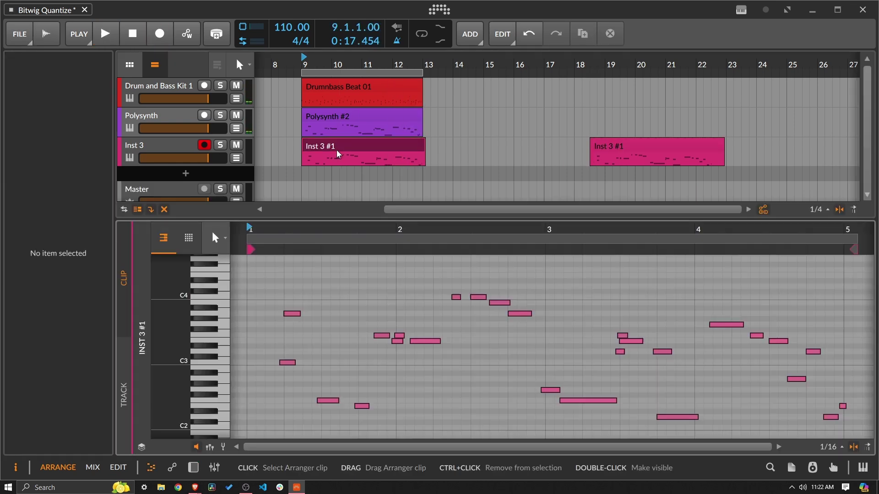
scroll(303, 241, up, 1)
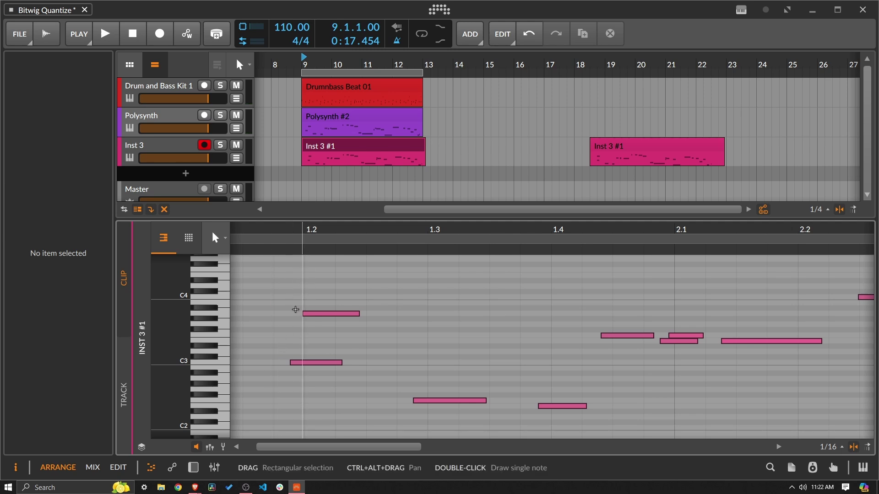
drag(294, 235, 271, 174)
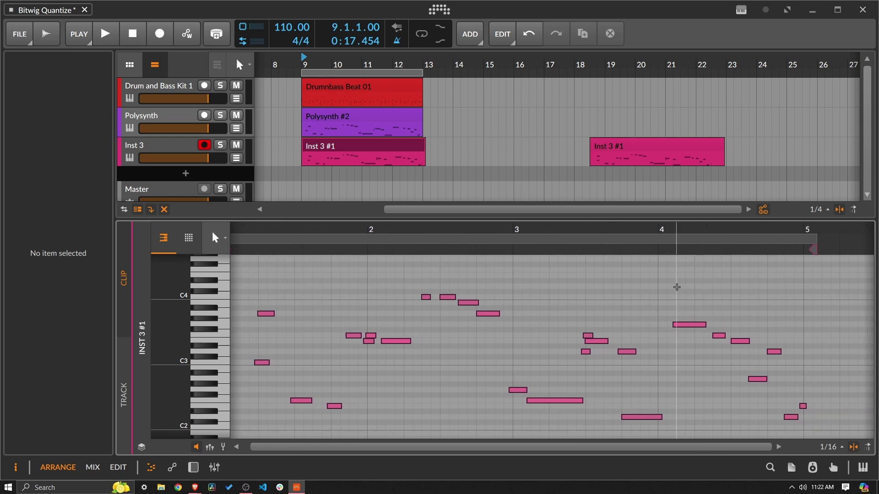
click(358, 114)
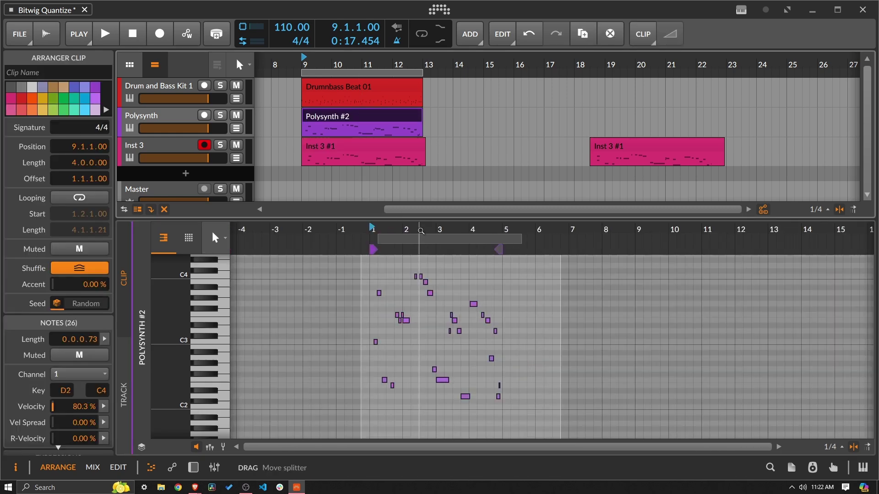
mouse_move(440, 229)
mouse_down()
mouse_move(465, 230)
mouse_move(449, 230)
mouse_move(457, 231)
mouse_up()
click(374, 146)
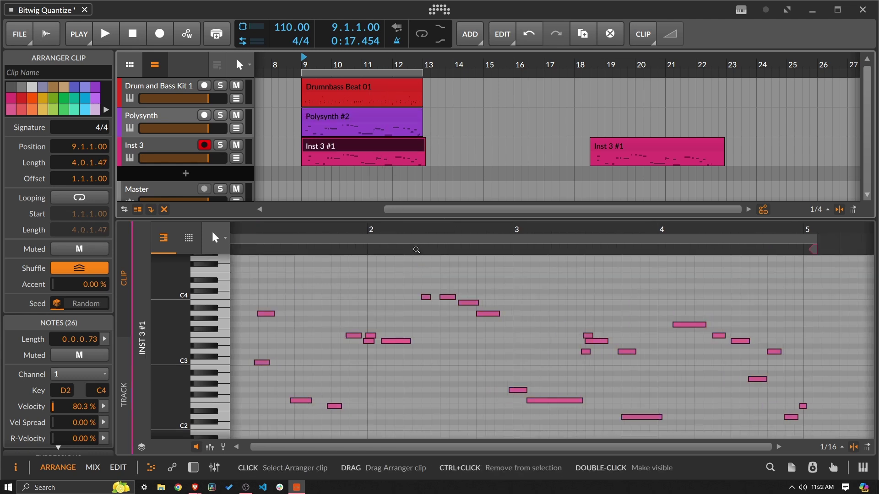
drag(399, 249, 421, 254)
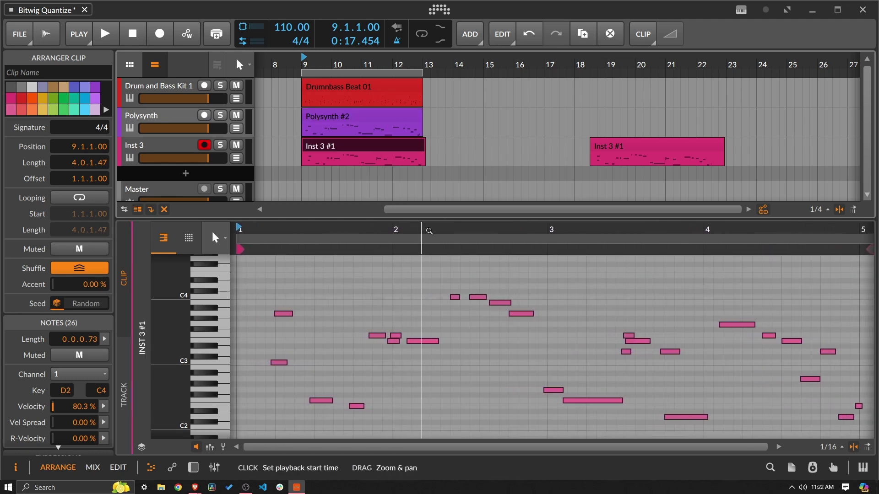
- Switch again between the Polysynth #2 and Inst 3 #1 notes, then show the Polysynth device chain
click(398, 128)
click(366, 190)
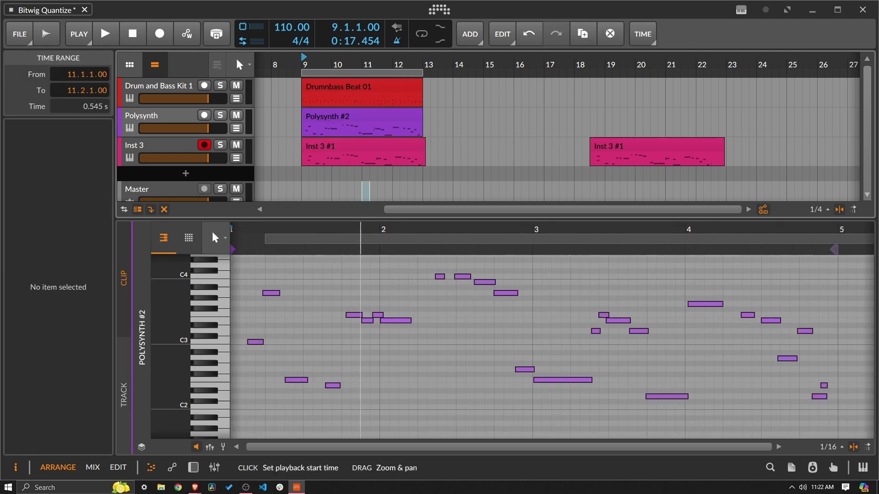
drag(360, 226, 359, 228)
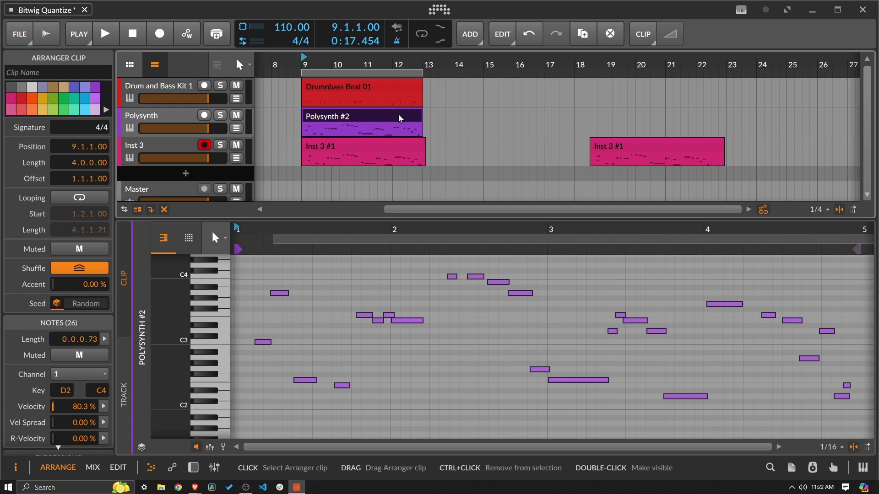
click(405, 147)
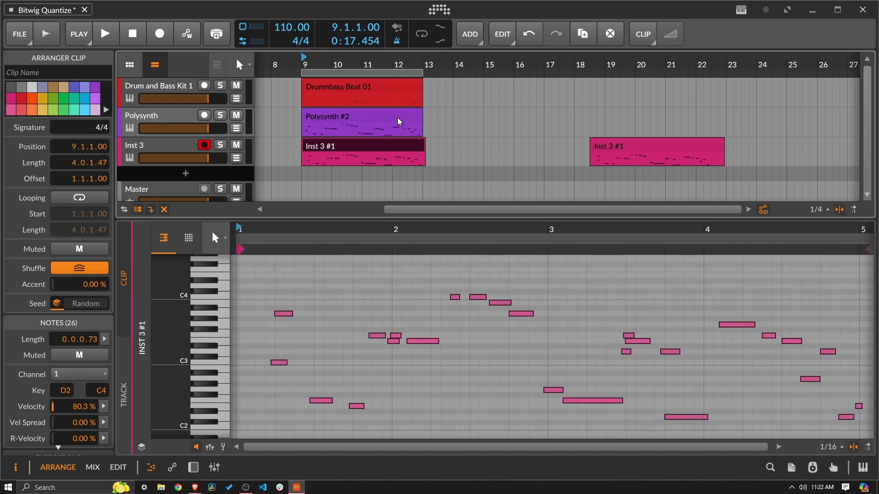
click(397, 114)
click(398, 142)
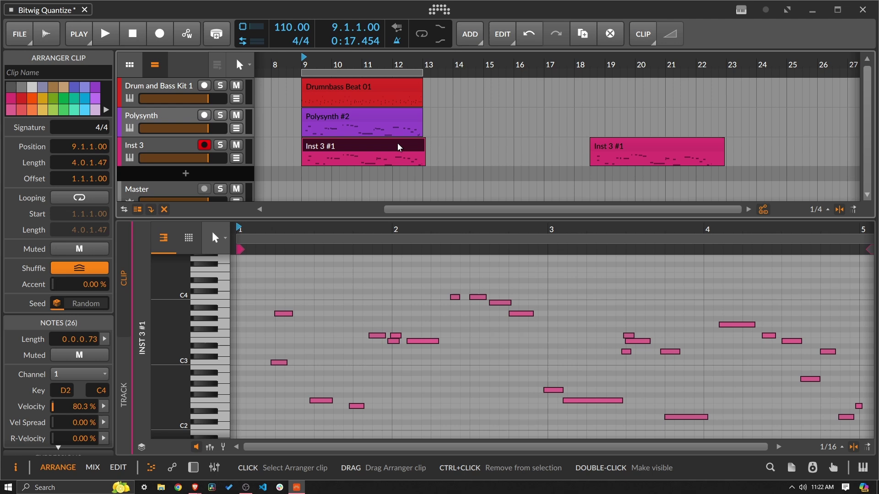
drag(406, 229, 395, 229)
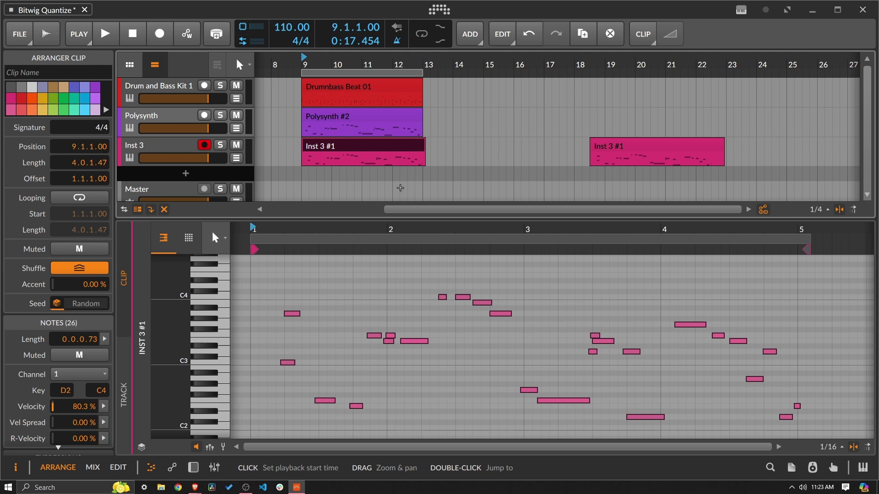
click(208, 123)
key(d)
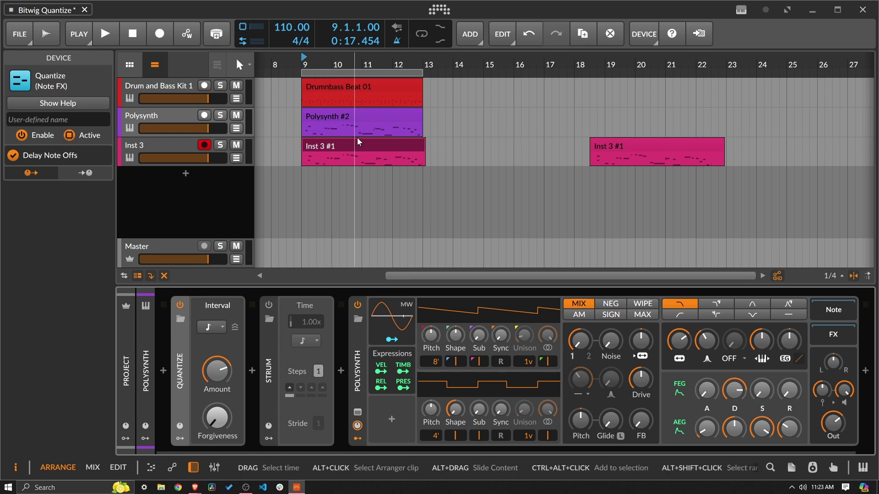
- Raise Quantize Amount from 75% to 100% and delete the bar-9 Inst 3 #1 recording
drag(217, 372, 238, 351)
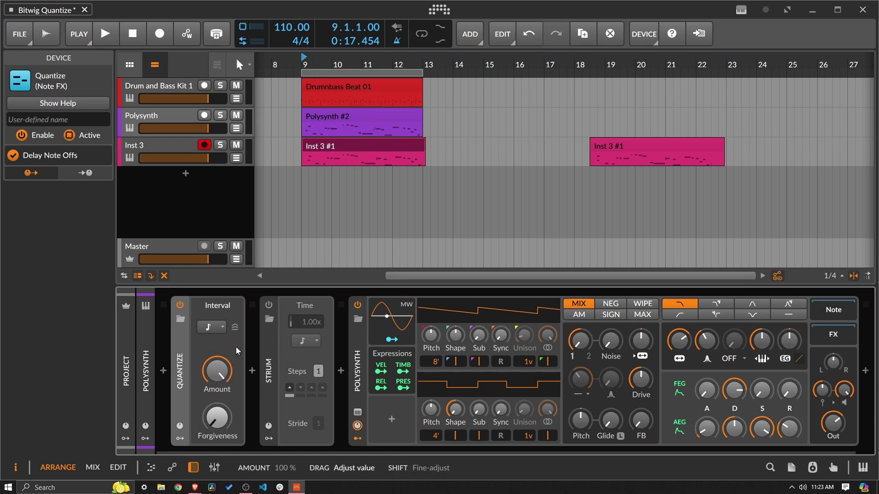
click(342, 144)
key(Delete)
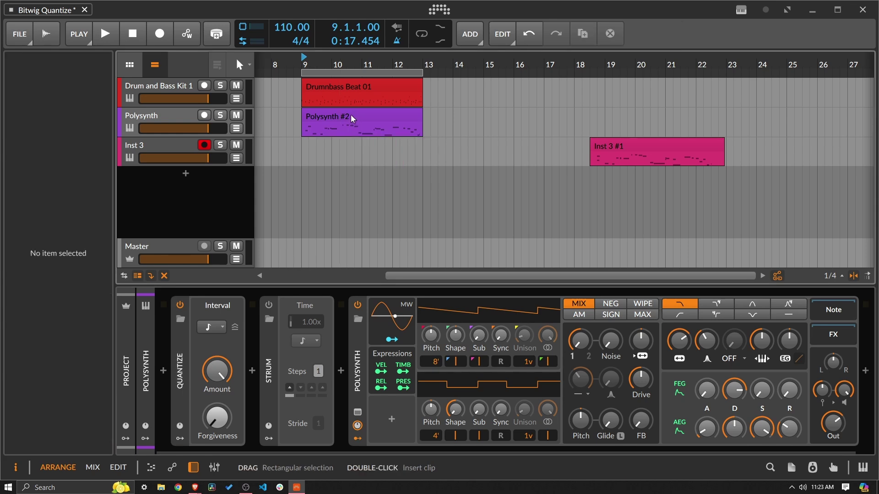
- View the Polysynth #2 notes zoomed at their start, then return to the Polysynth device chain
double_click(353, 115)
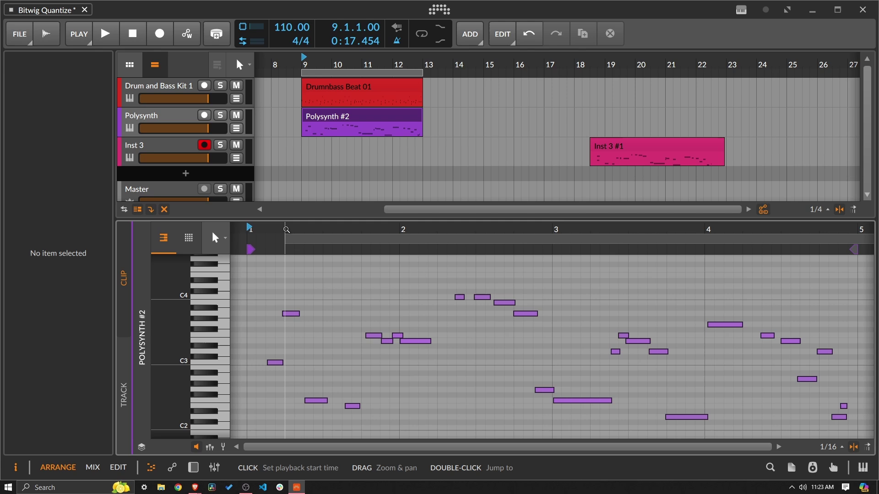
drag(286, 229, 268, 229)
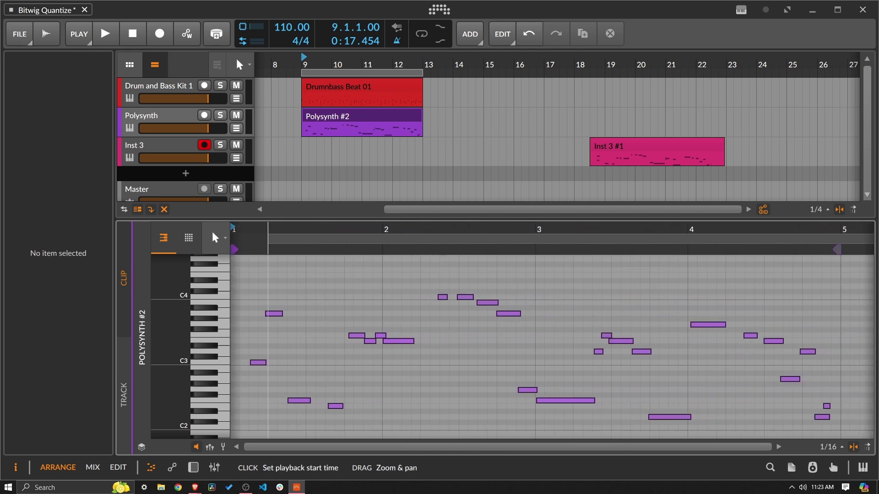
double_click(181, 143)
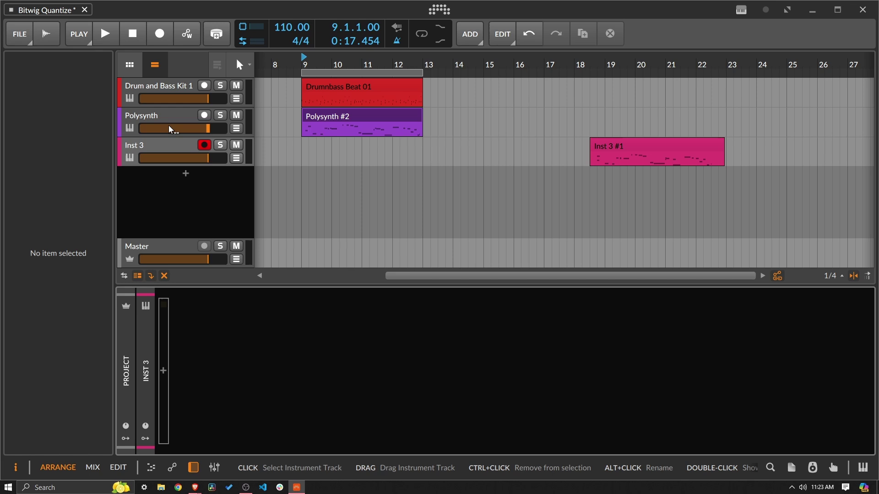
click(165, 113)
- Set Forgiveness to 50%, record a new Inst 3 #1 take at bar 9, and view its notes
ctrl+click(220, 410)
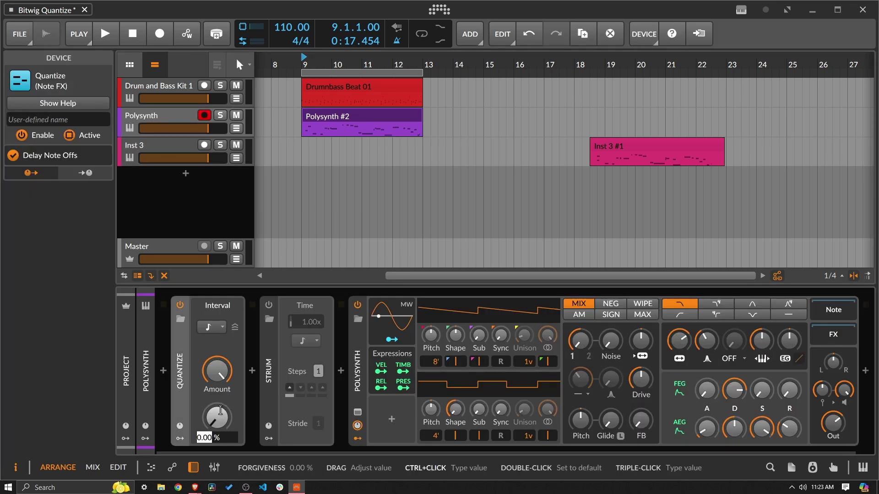
key(Return)
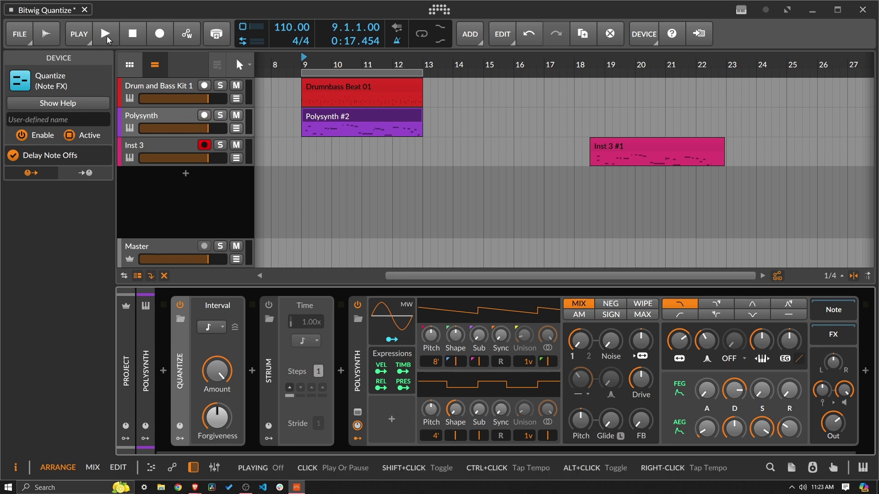
click(160, 34)
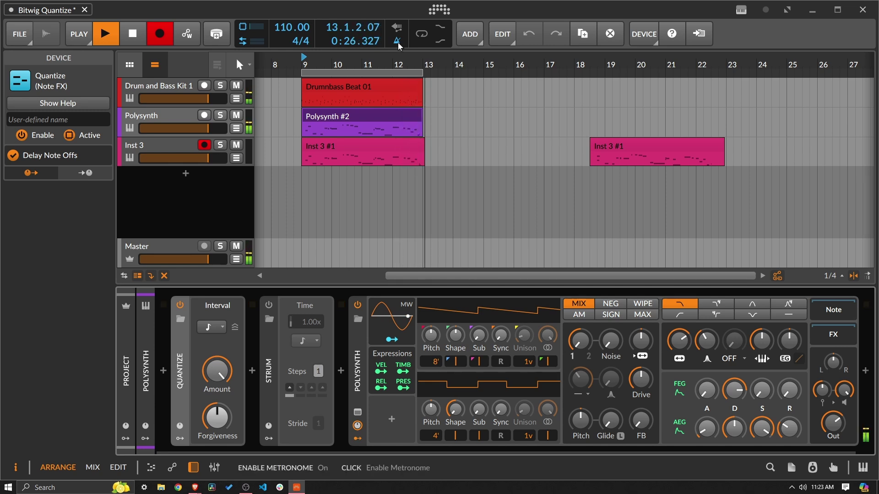
key(space)
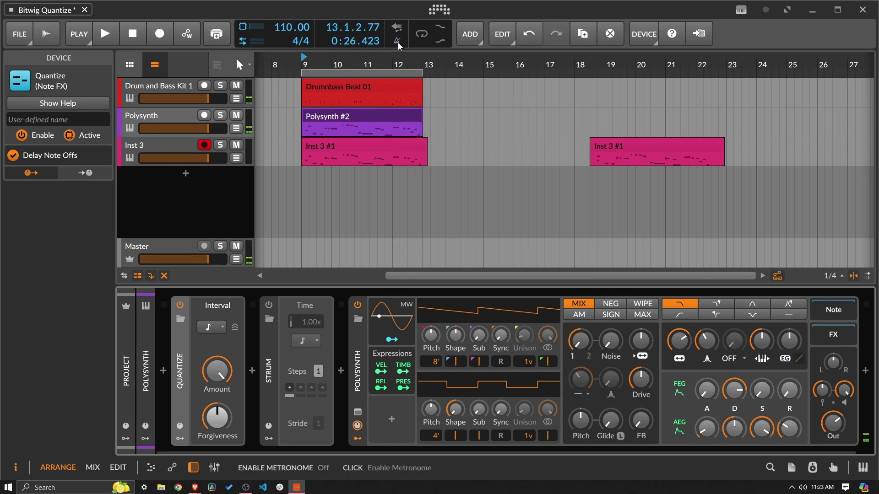
double_click(394, 150)
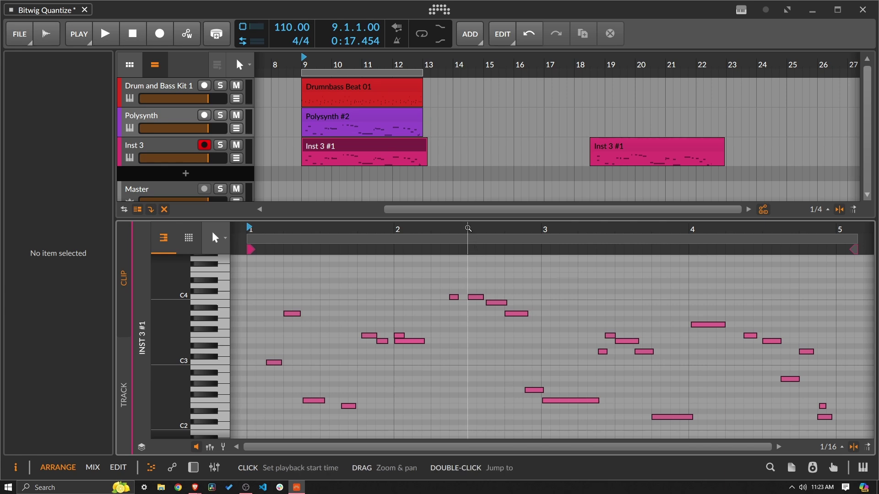
- Switch between the Polysynth #2 and Inst 3 #1 notes, zooming into Inst 3 #1's first beats
click(404, 120)
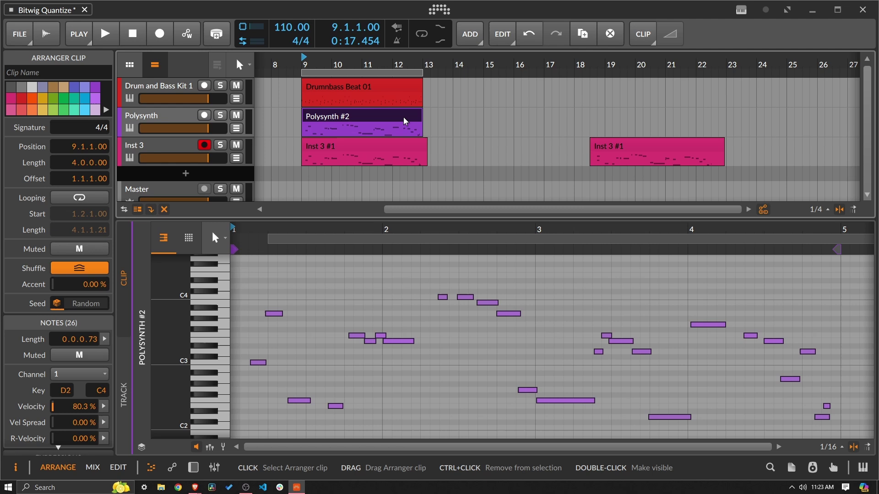
click(405, 150)
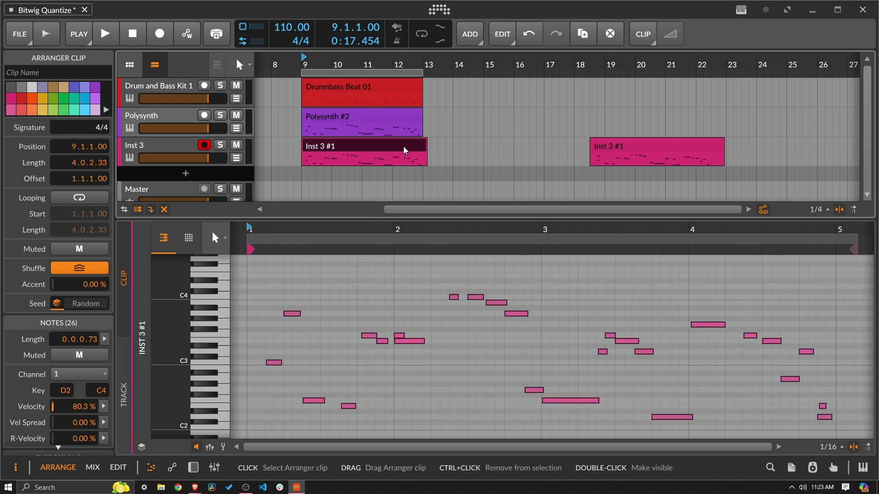
click(398, 117)
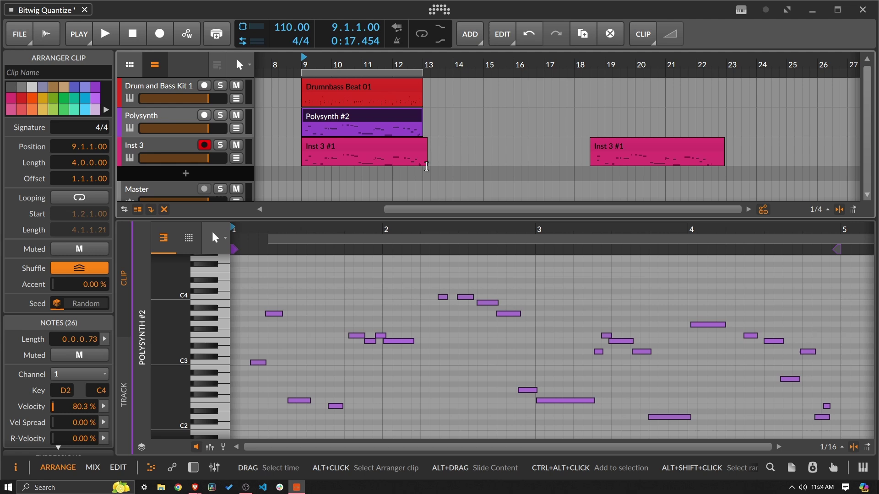
click(304, 151)
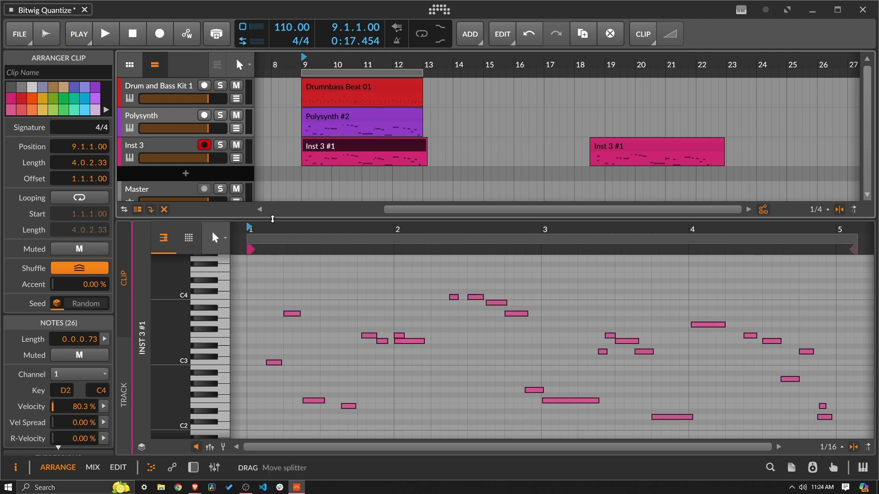
drag(272, 230, 326, 200)
- Compare the opening bar of Polysynth #2 with Inst 3 #1, then show the Polysynth device chain
click(323, 123)
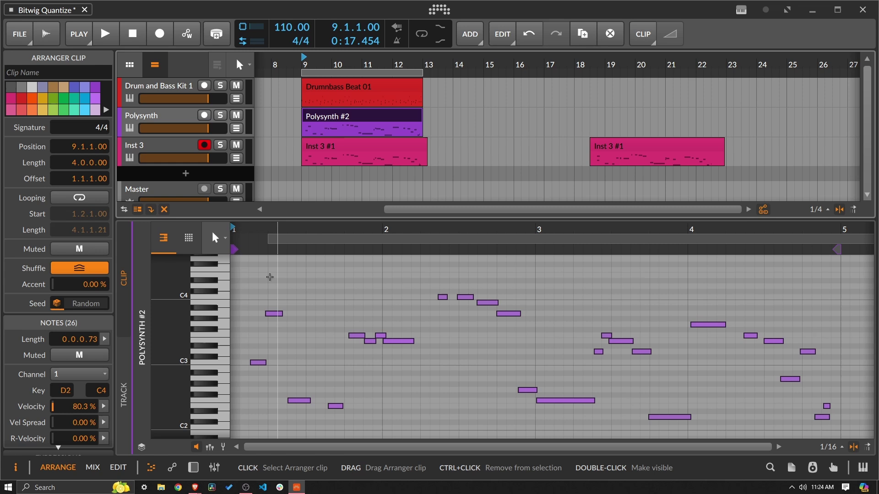
drag(263, 241, 274, 215)
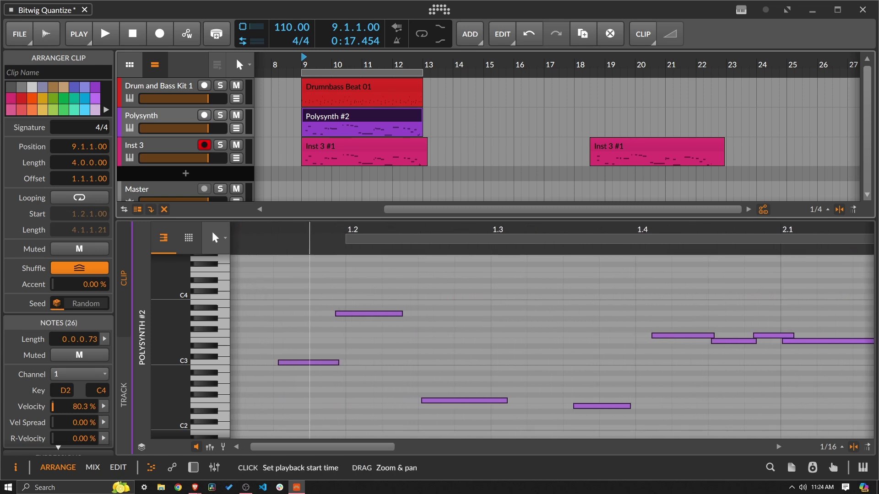
click(345, 146)
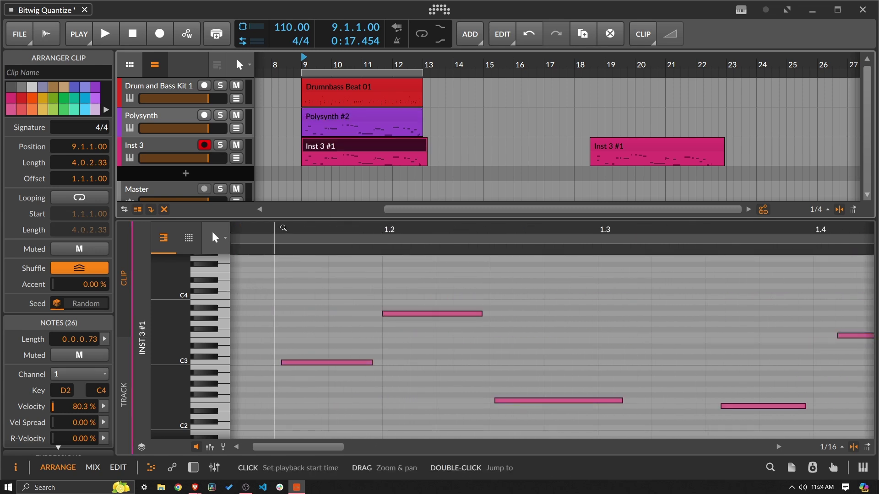
drag(280, 242, 280, 272)
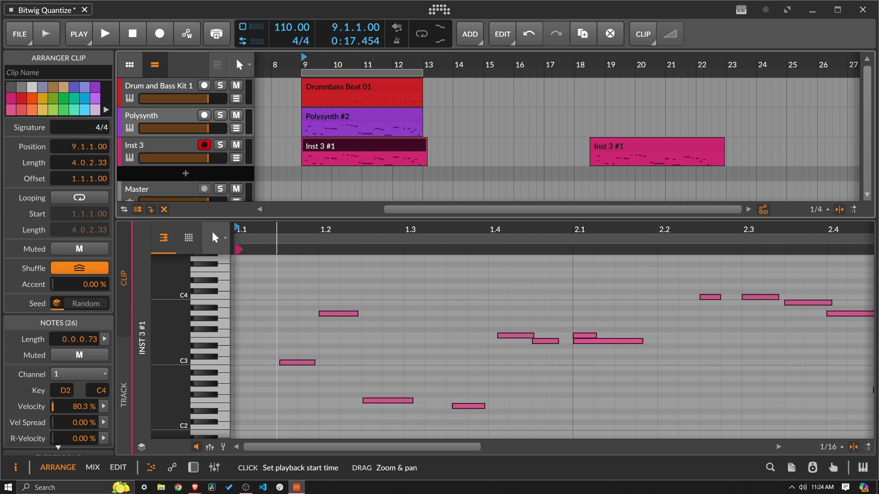
click(341, 120)
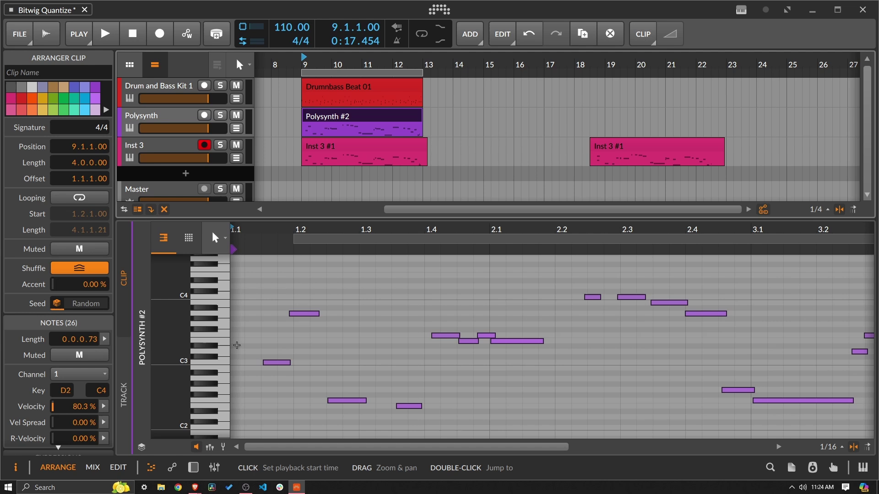
scroll(261, 348, up, 5)
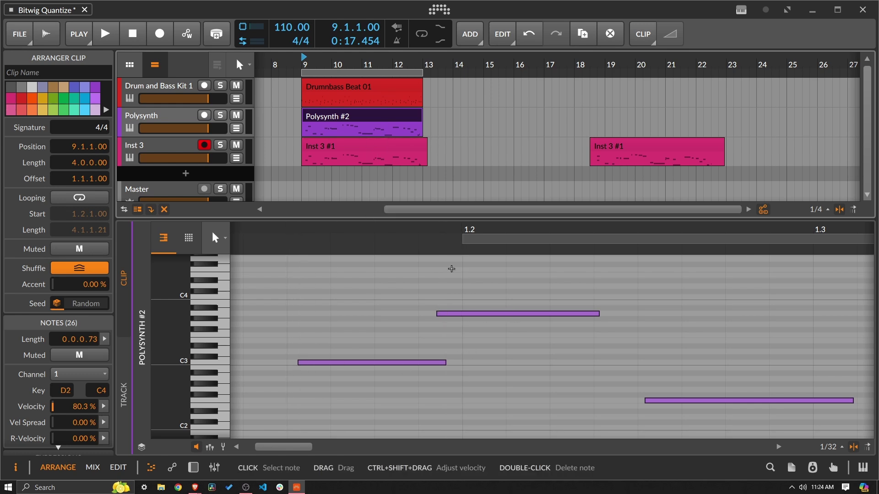
click(350, 146)
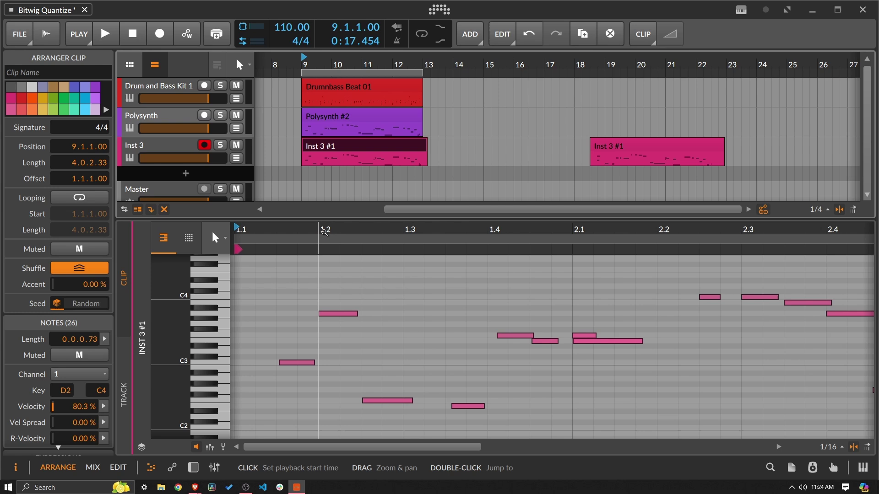
drag(324, 231, 174, 142)
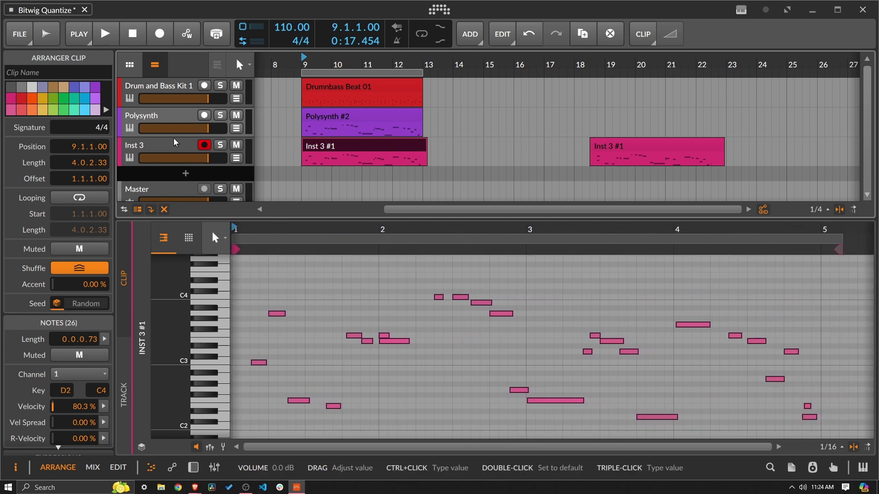
click(161, 121)
key(d)
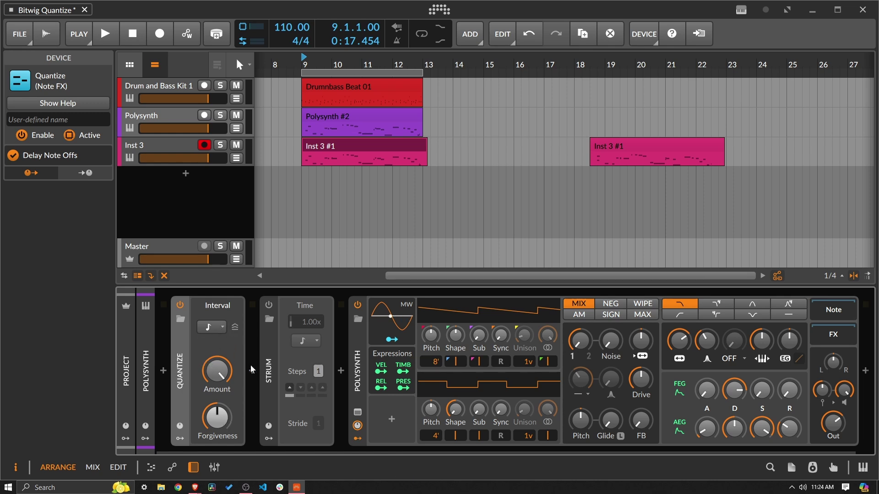
- Delete the bar-9 Inst 3 #1 recording and pick a note value for the Quantize interval
click(337, 147)
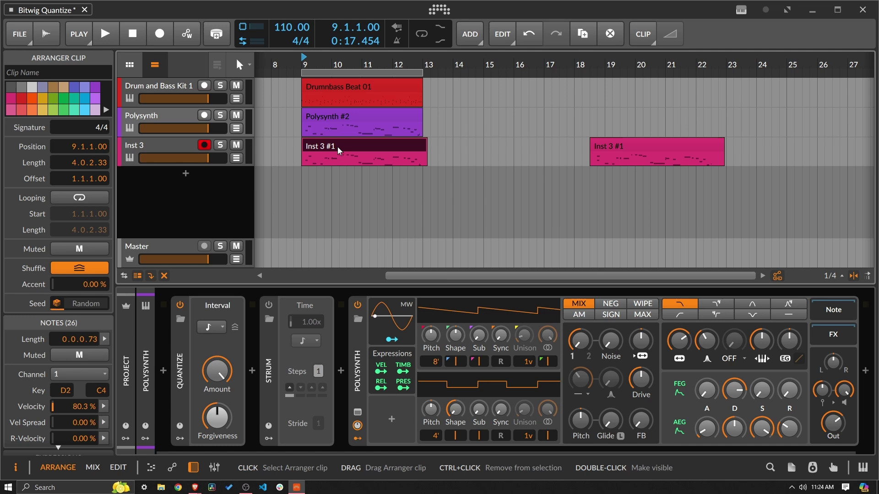
key(Delete)
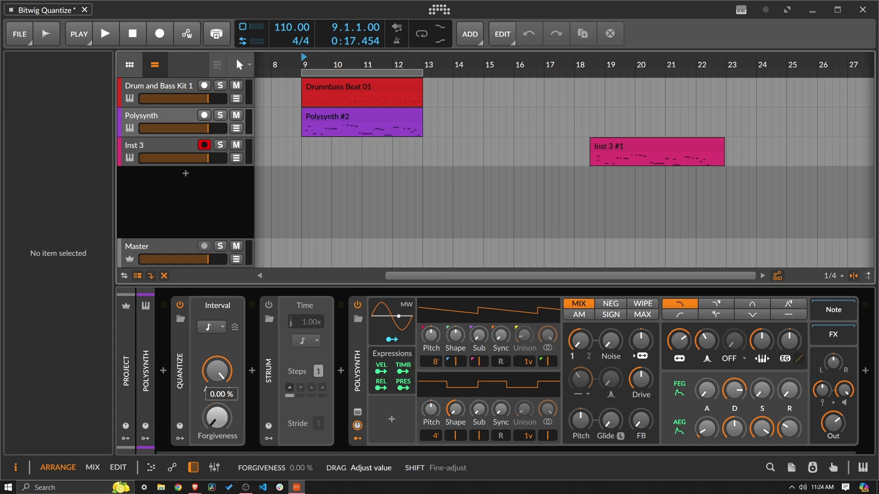
click(216, 329)
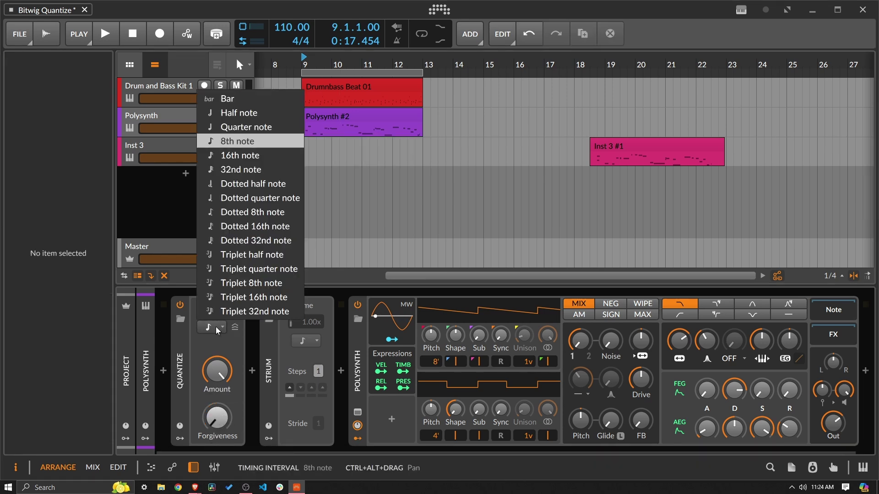
click(250, 170)
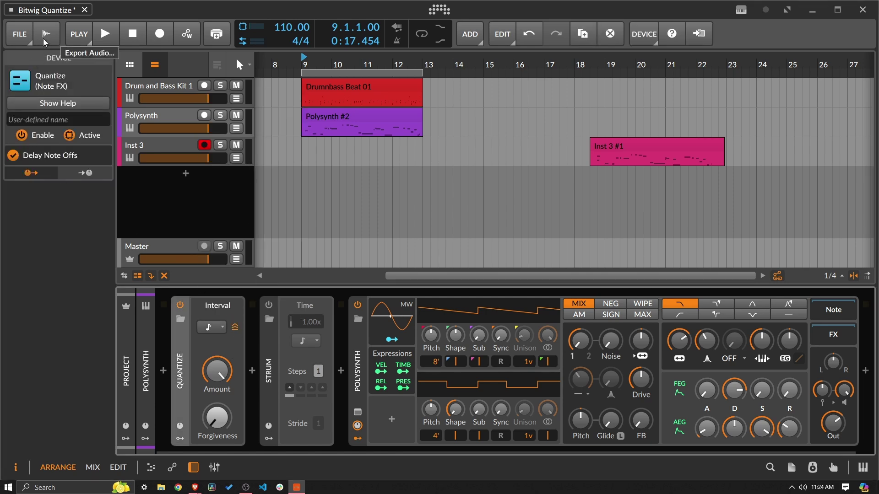
- Enable the global groove with 63.3% shuffle at a 1/8 shuffle rate
click(76, 42)
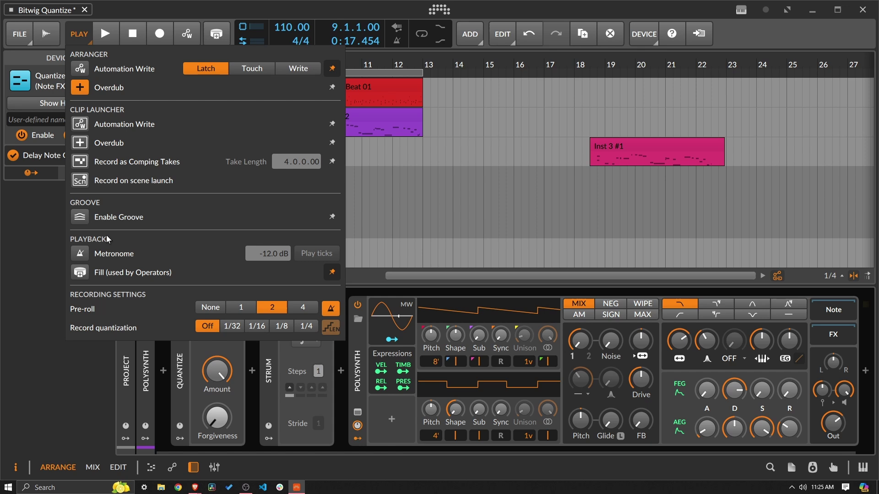
click(81, 216)
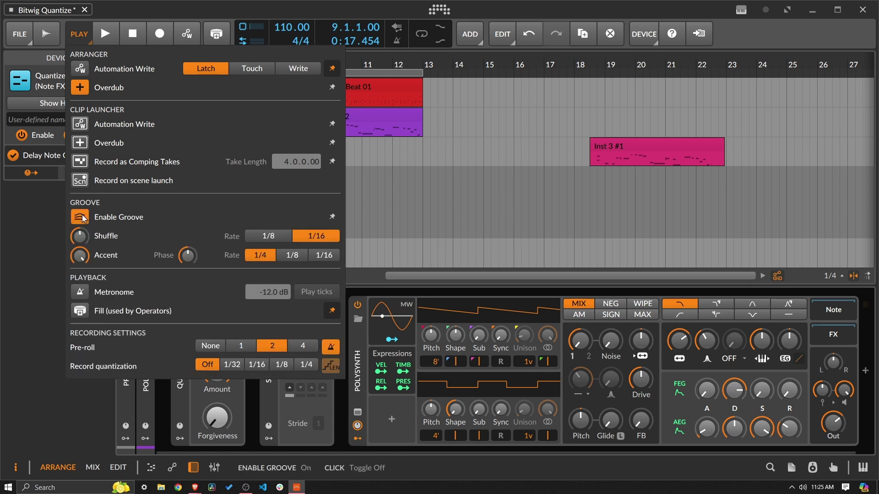
drag(80, 236, 80, 236)
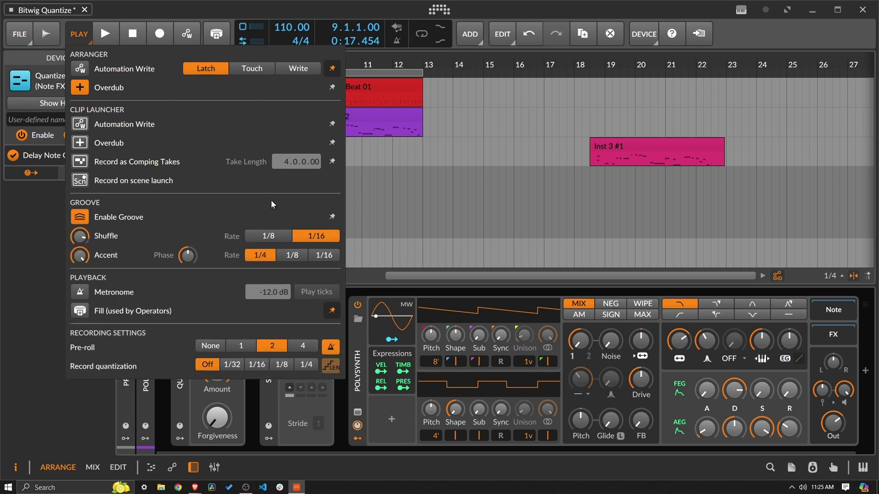
click(256, 238)
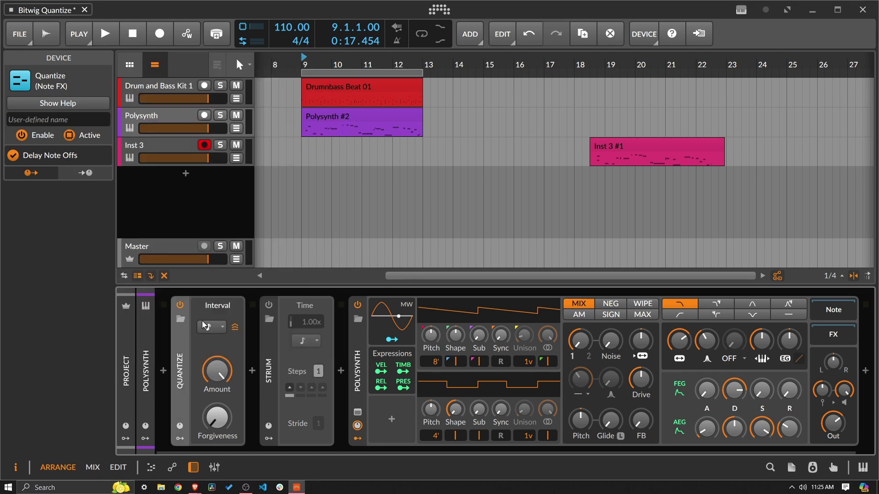
click(207, 327)
- Set the Quantize interval to 8th note, bypass Quantize, and play the soloed Polysynth unquantized
click(248, 141)
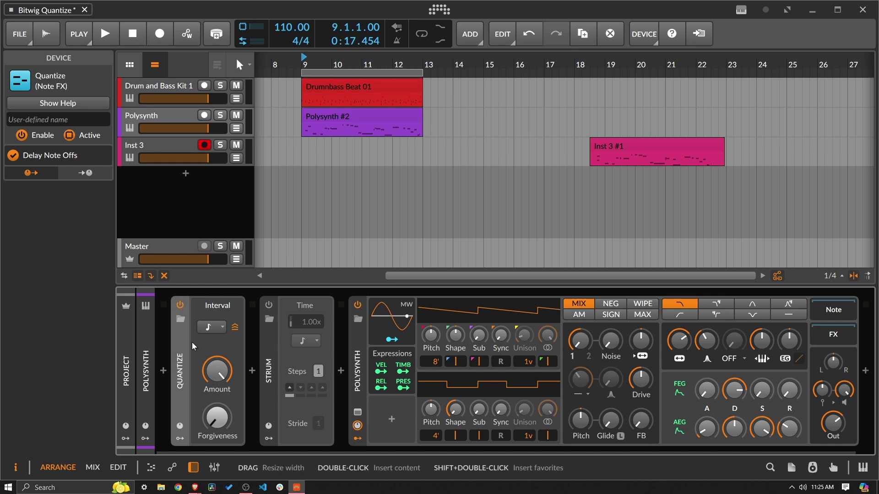
click(180, 302)
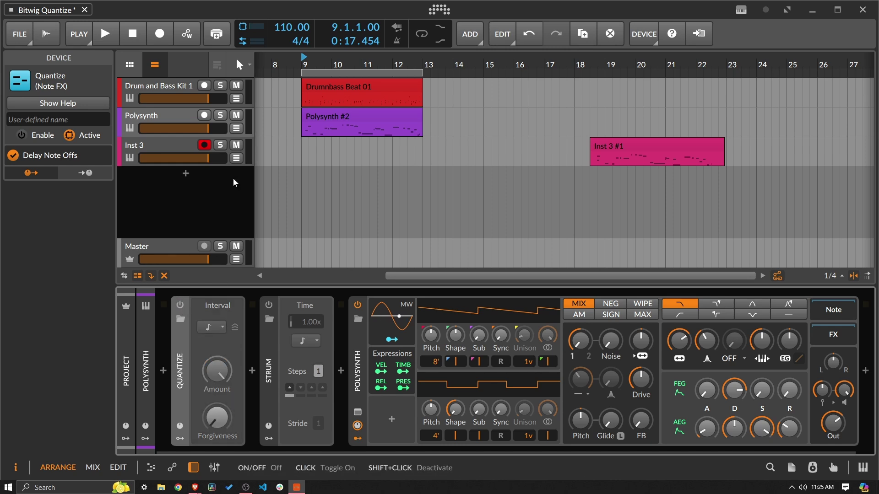
click(205, 145)
click(219, 116)
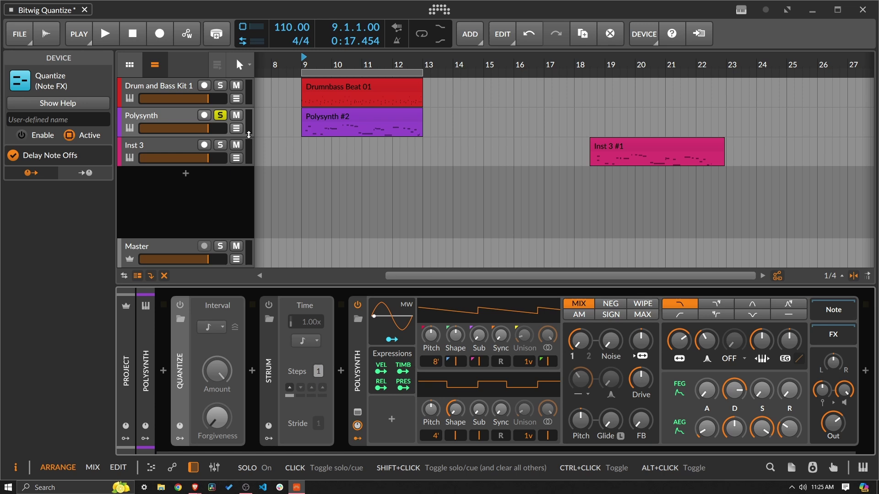
key(space)
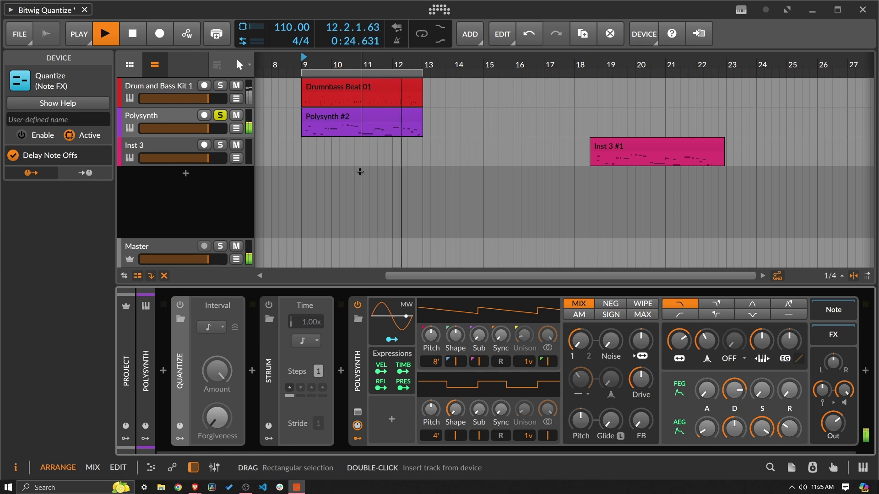
key(space)
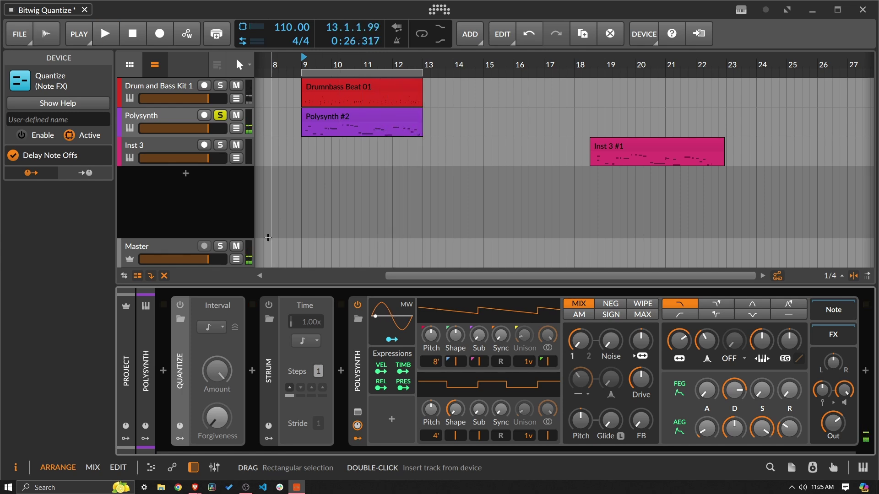
- Re-enable the Quantize device and play the soloed Polysynth again with quantizing active
click(220, 115)
click(180, 305)
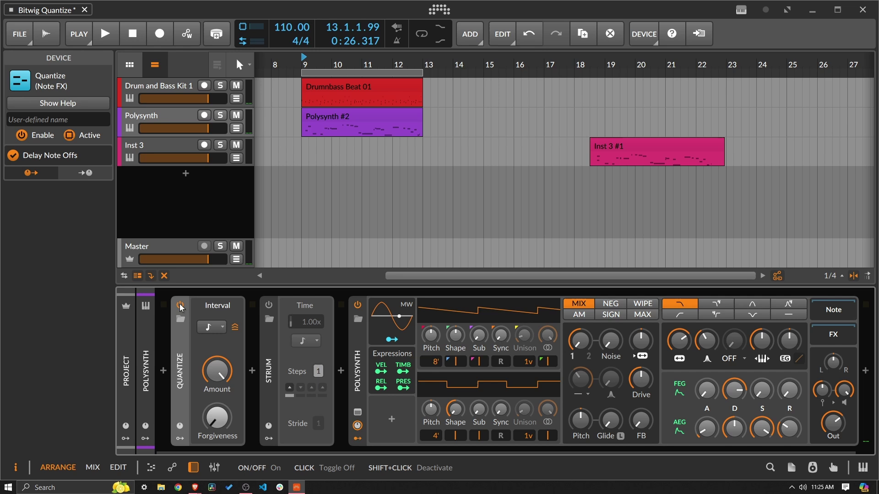
click(220, 115)
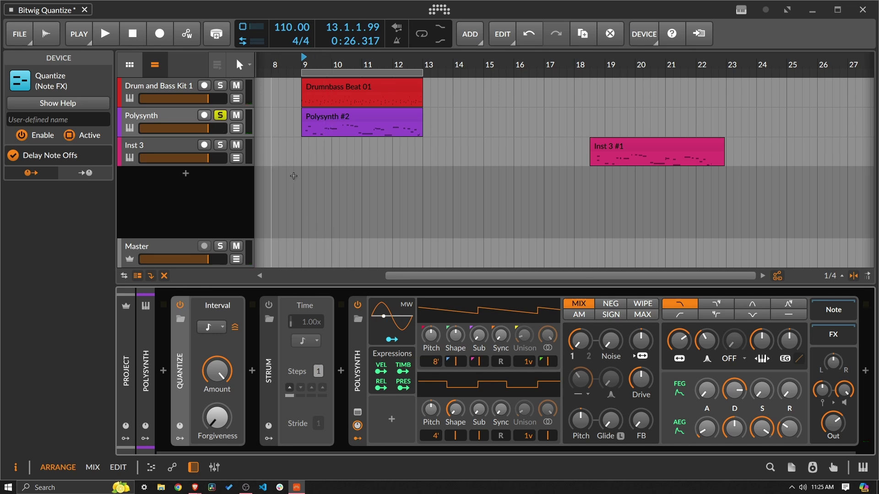
key(space)
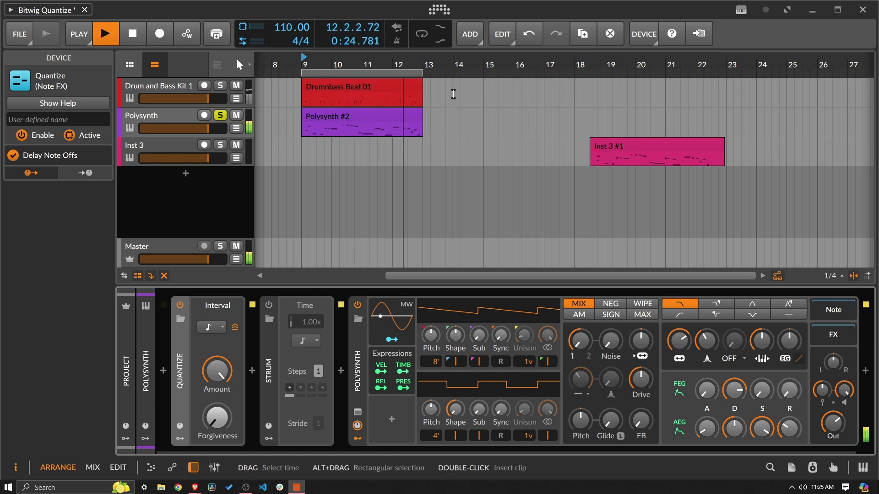
key(space)
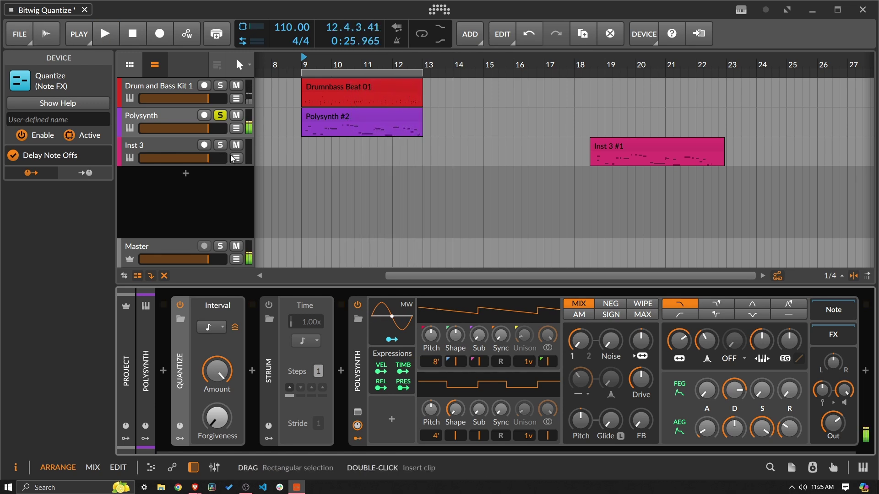
- Unsolo Polysynth, arm Inst 3, record the quantized output from bar 9, and view the new clip's notes
click(219, 115)
click(160, 34)
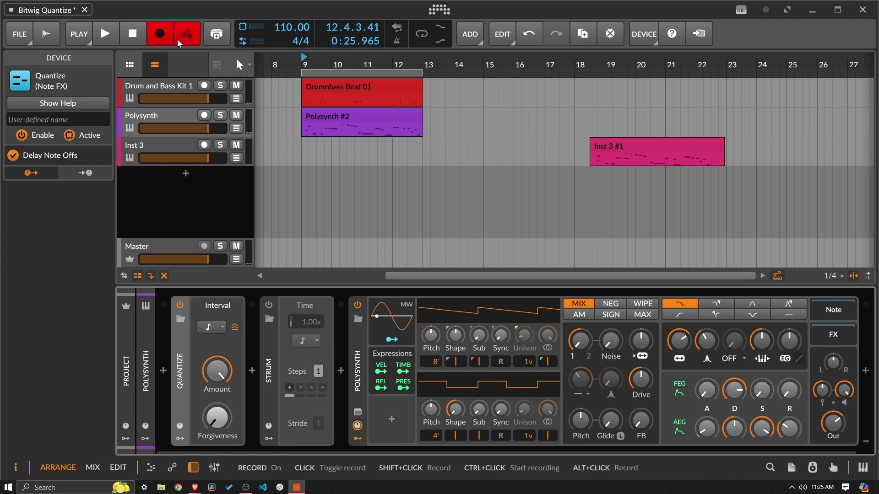
click(205, 145)
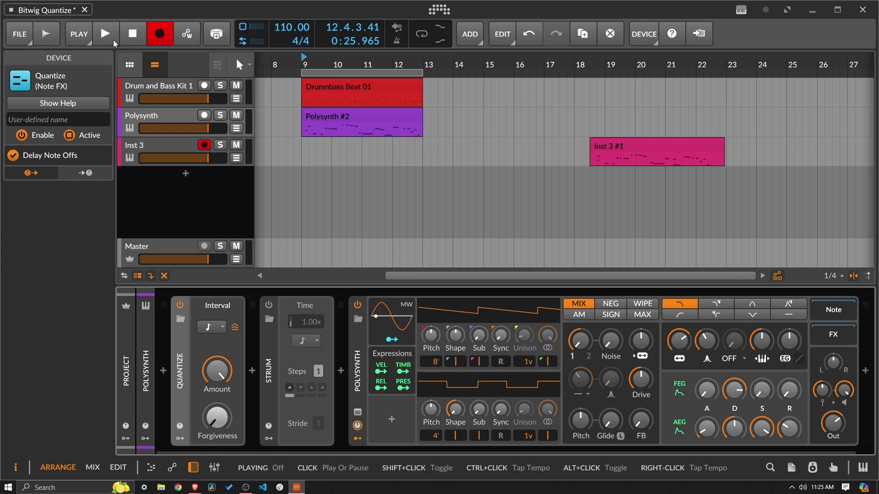
click(114, 38)
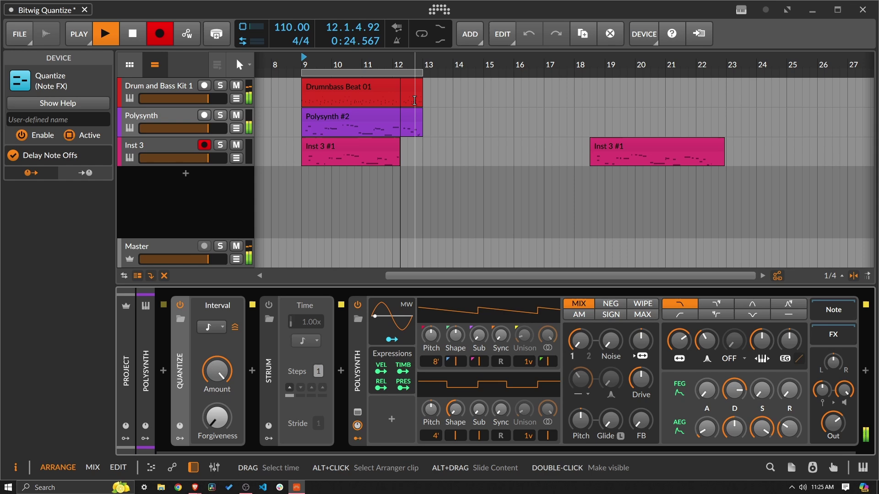
key(space)
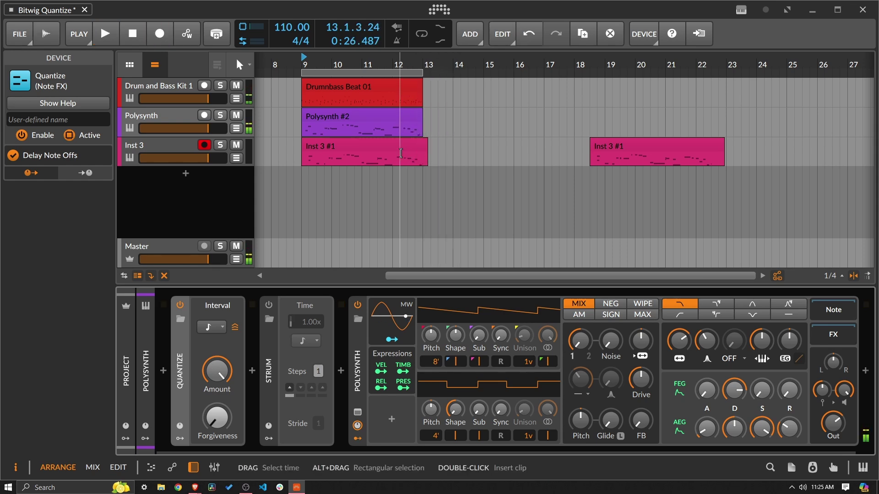
click(382, 145)
double_click(382, 145)
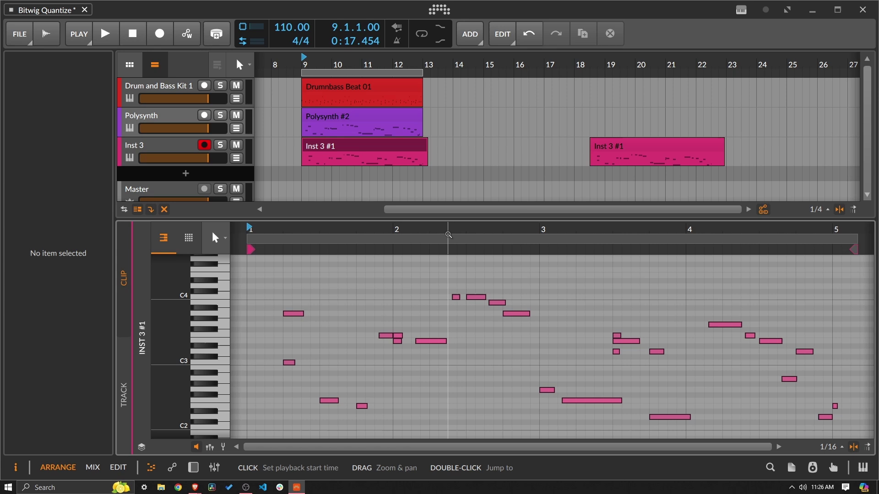
- Zoom through the new take's notes, view the bar-18 Inst 3 #1 notes, then show the devices again
drag(447, 231, 478, 290)
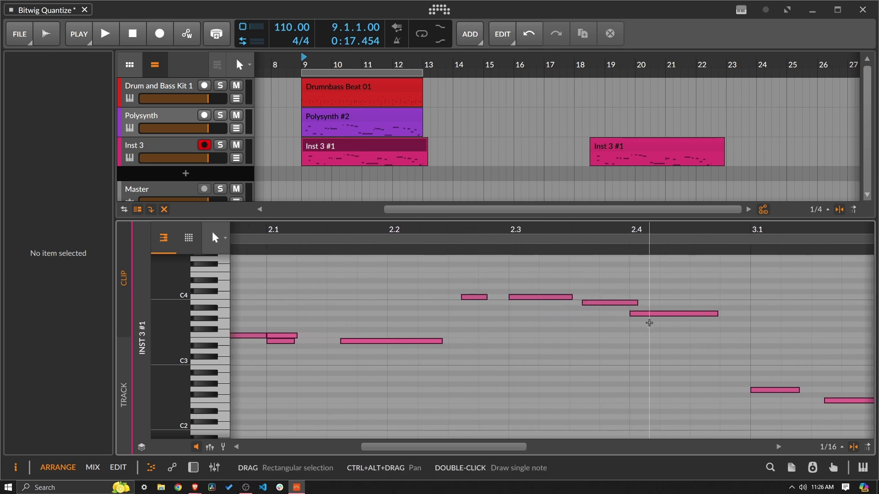
drag(338, 224, 289, 192)
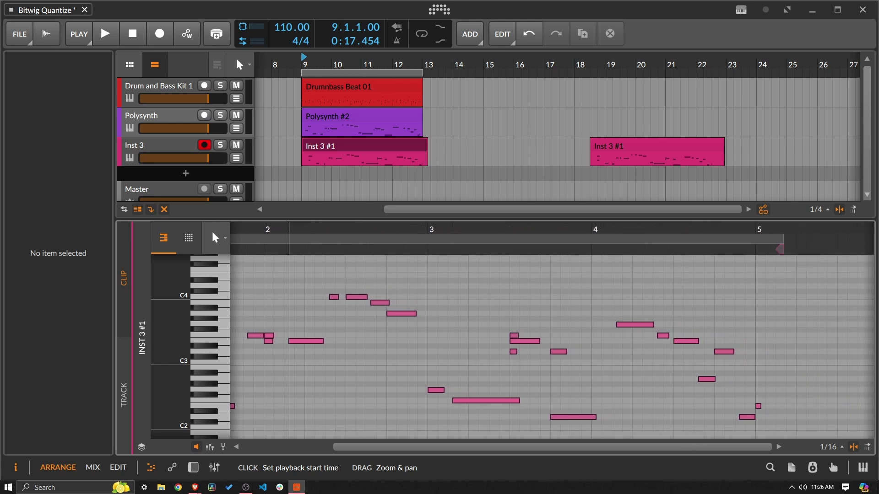
click(629, 154)
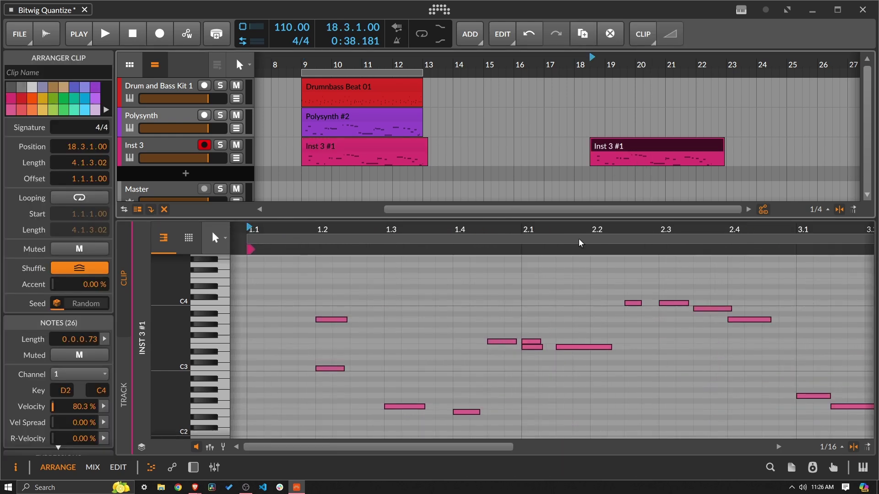
drag(572, 229, 429, 212)
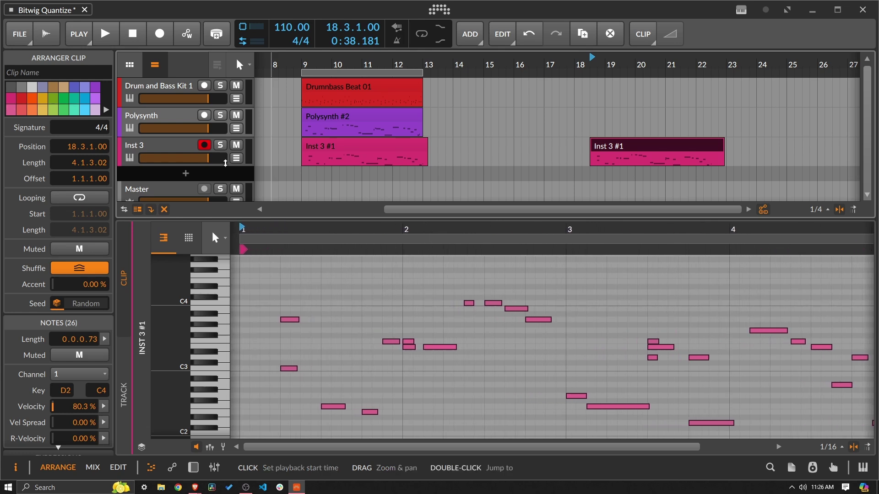
key(d)
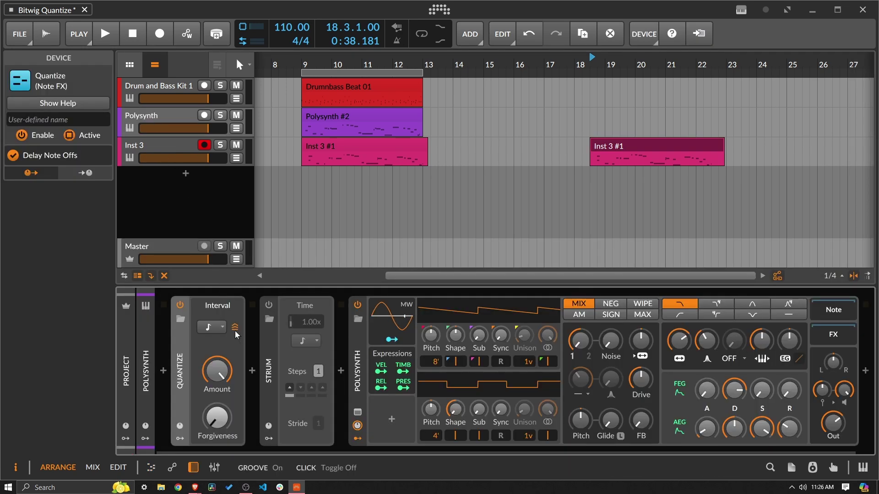
click(212, 333)
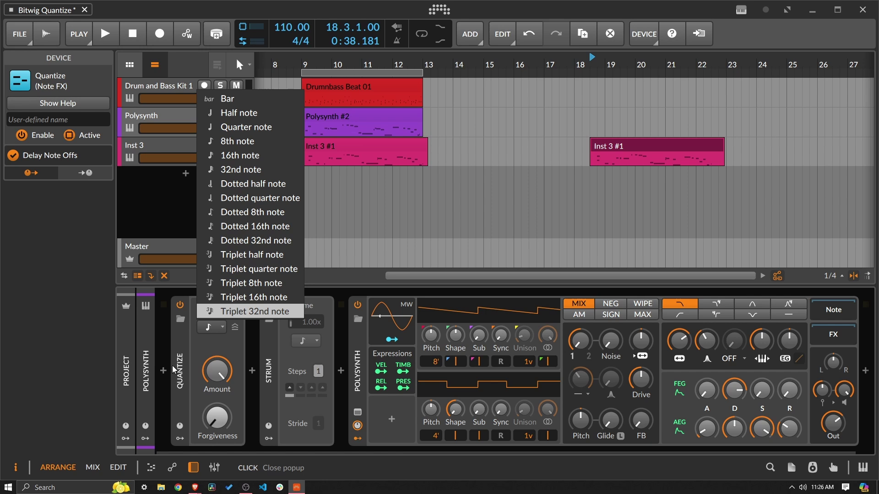
click(186, 353)
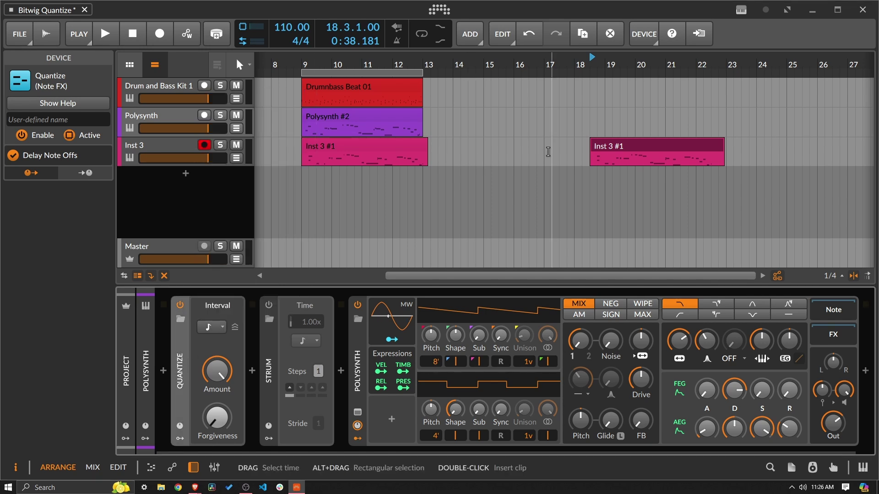
click(607, 149)
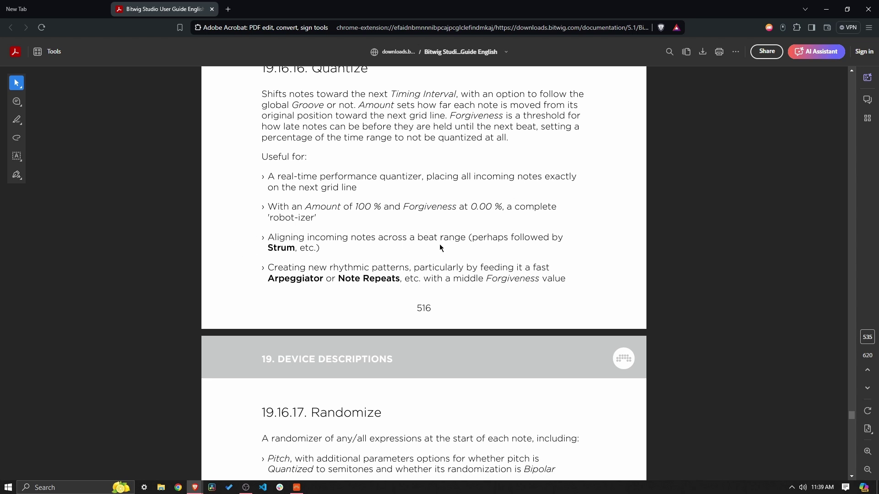
- Bypass the Strum device, view the Polysynth #1 chord notes, and show the Polysynth device chain
key(alt+Tab)
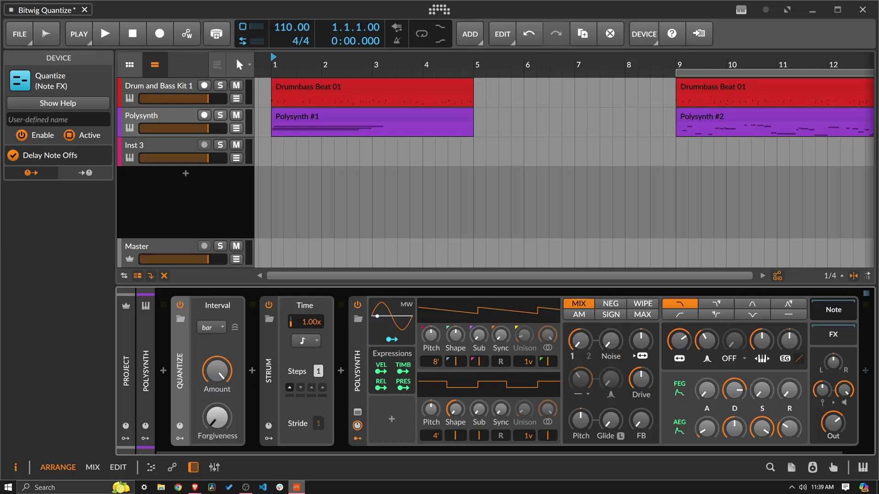
click(269, 305)
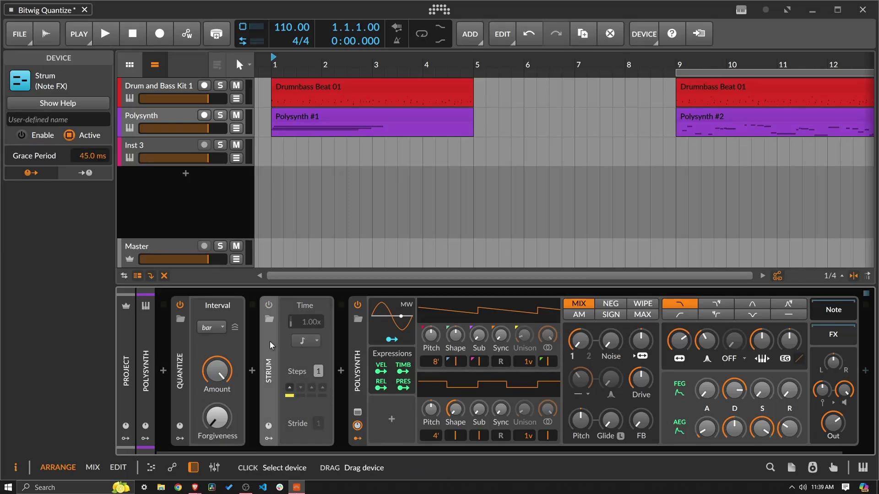
double_click(281, 135)
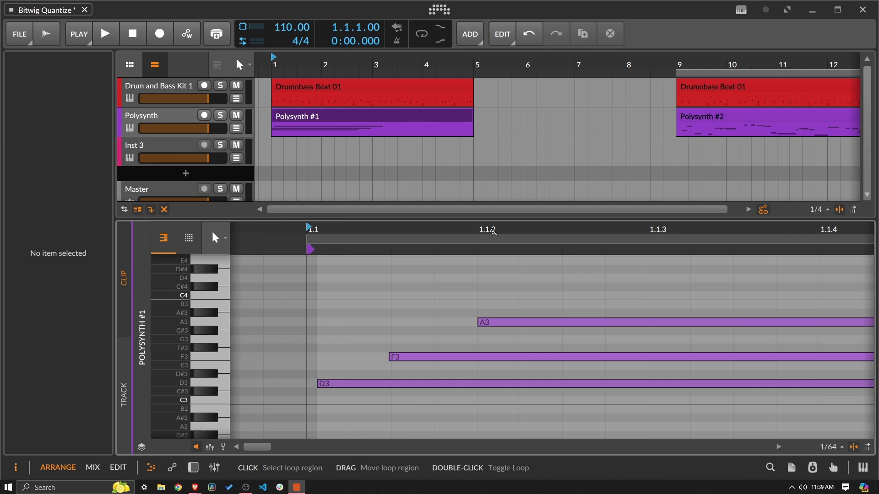
drag(485, 225, 451, 232)
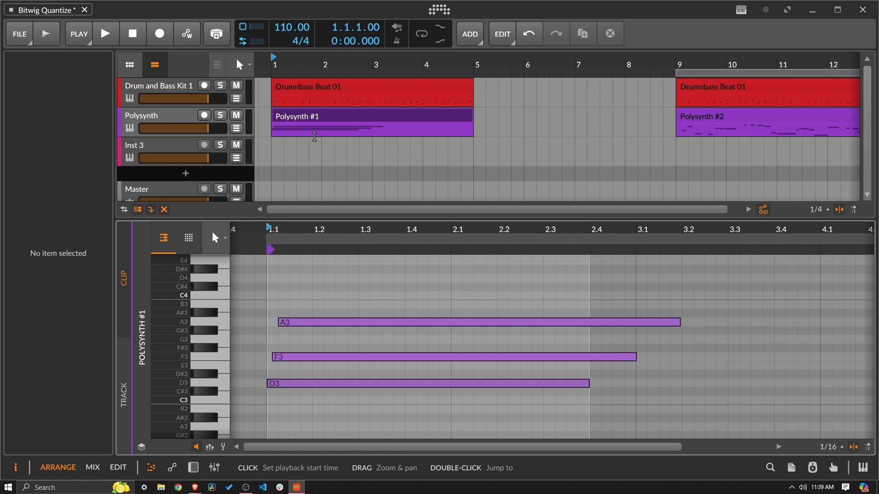
double_click(121, 117)
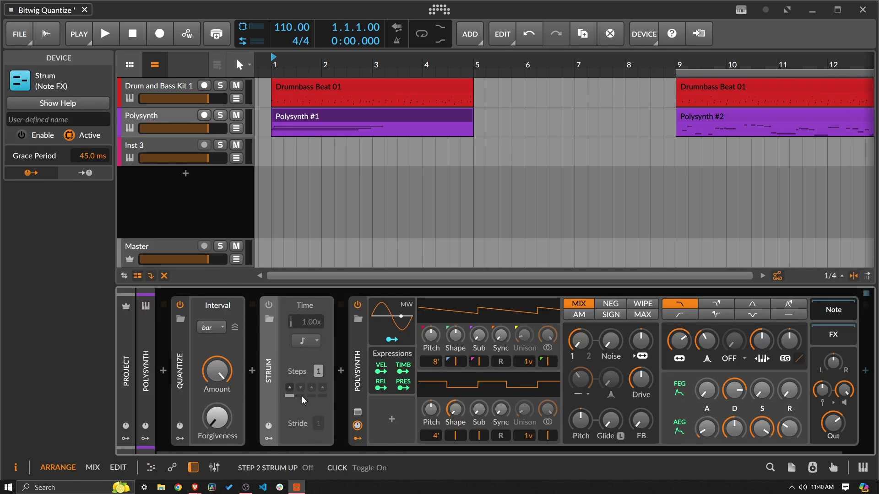
- Set Inst 3's input to Polysynth > Quantize, arm Inst 3, and enable transport recording
click(194, 150)
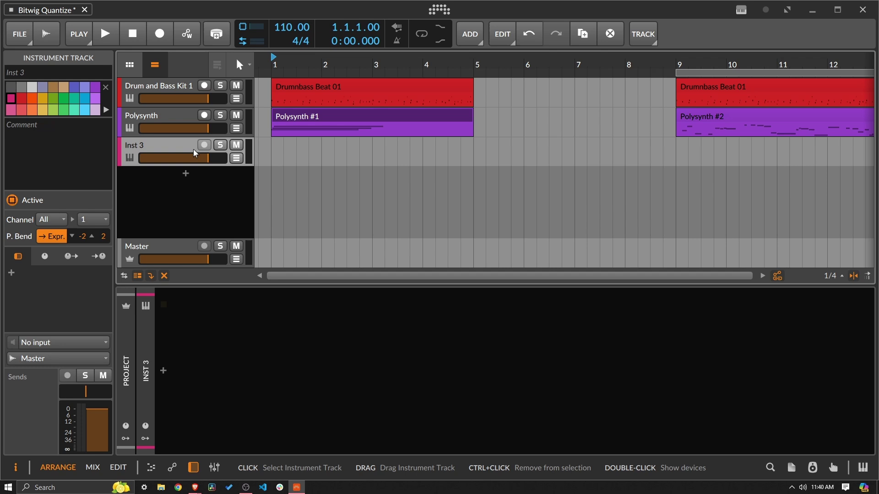
click(84, 343)
mouse_move(116, 309)
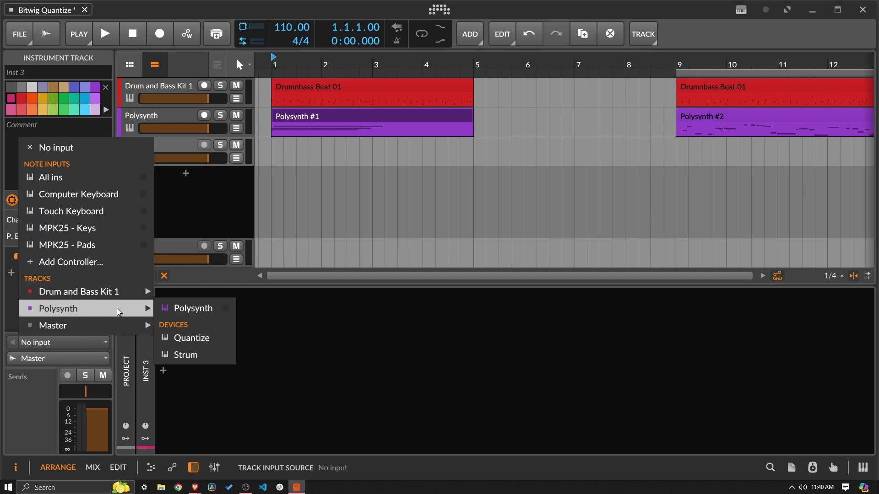
click(210, 336)
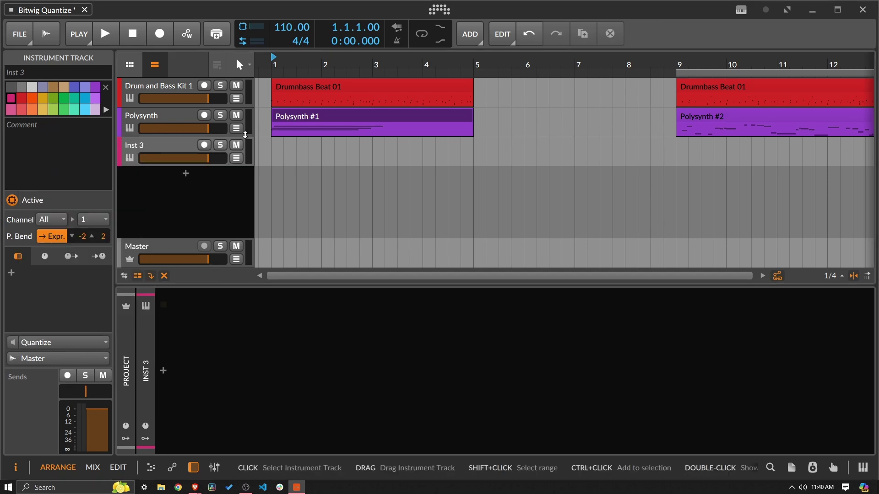
click(204, 145)
click(160, 36)
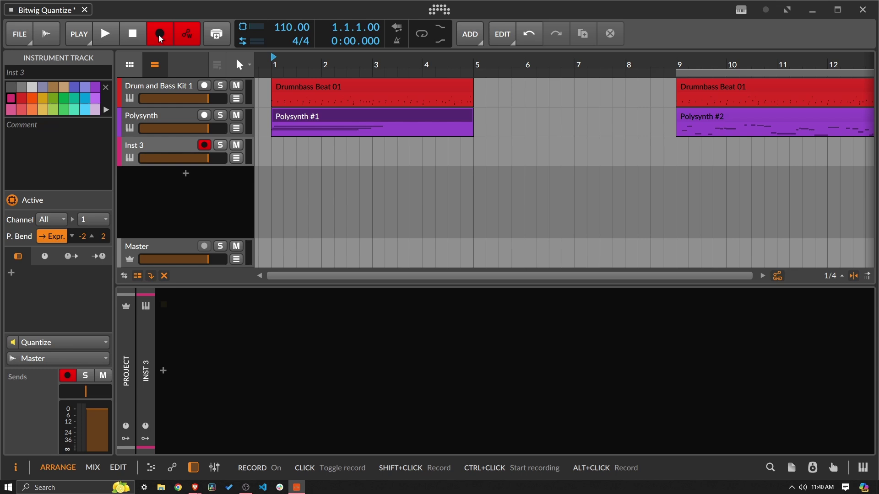
- Record the Polysynth #1 chord onto Inst 3 from bar 1 and zoom into the recorded notes
double_click(291, 120)
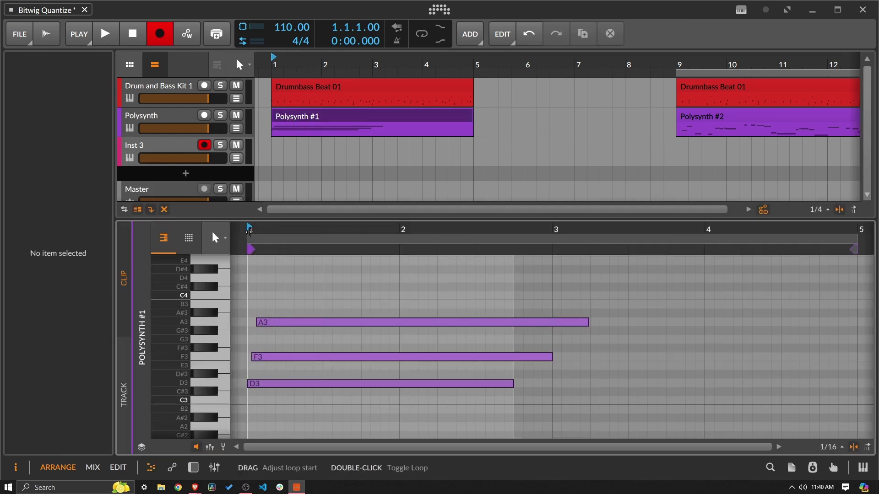
mouse_move(251, 228)
mouse_down()
mouse_move(289, 243)
mouse_move(242, 216)
mouse_up()
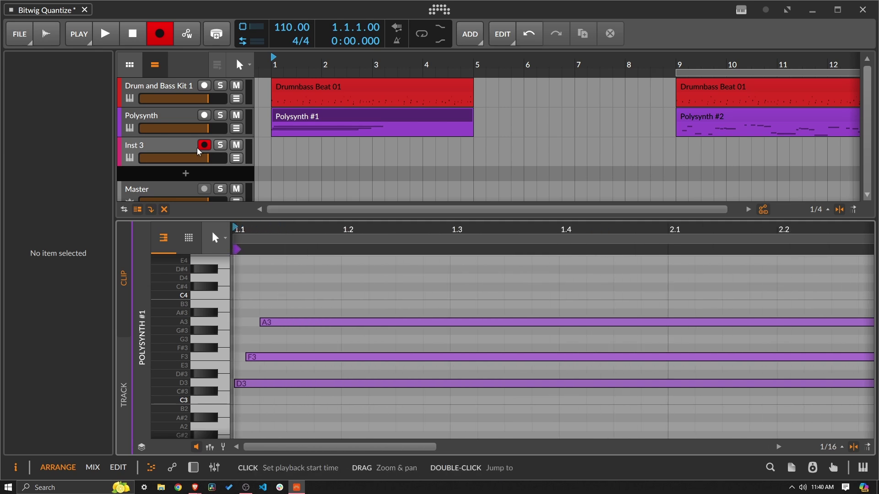
click(106, 34)
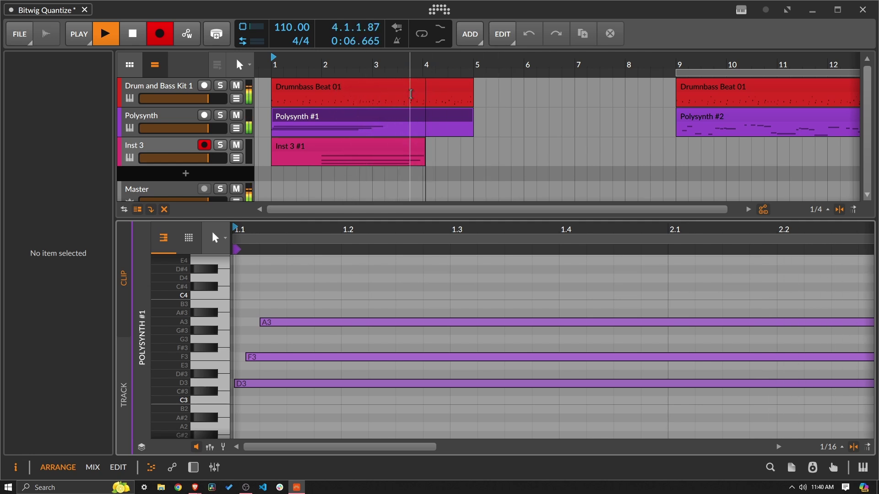
key(space)
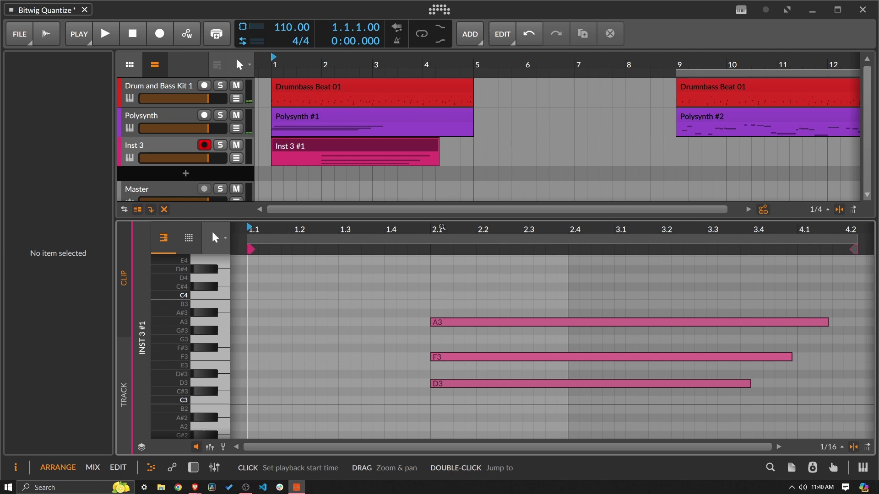
drag(443, 231, 171, 136)
- Change Inst 3's input source from Quantize to Polysynth > Strum
double_click(174, 142)
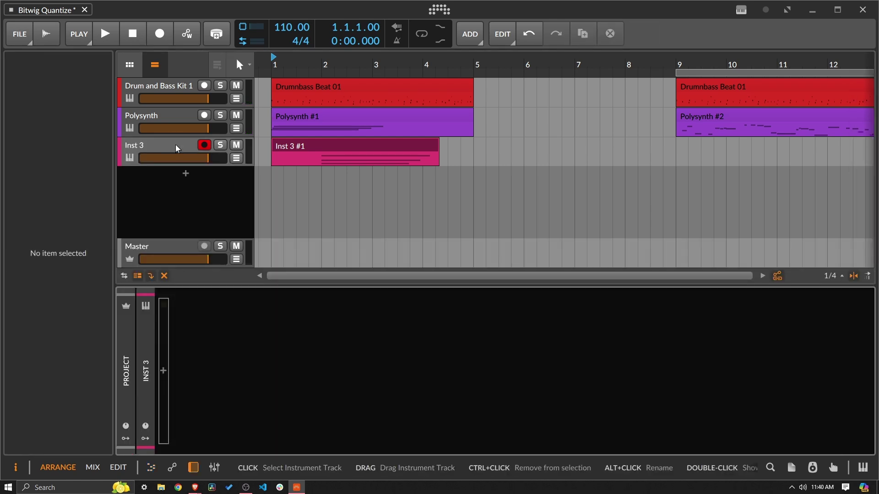
click(161, 118)
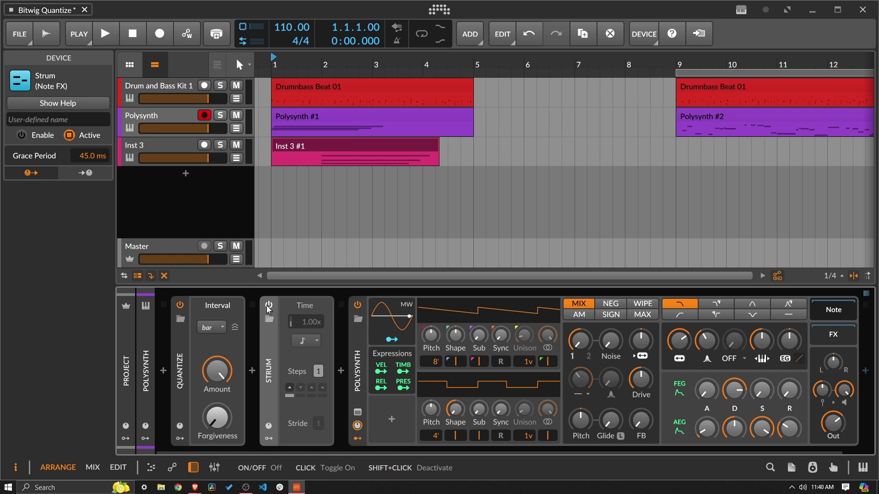
click(154, 148)
click(43, 342)
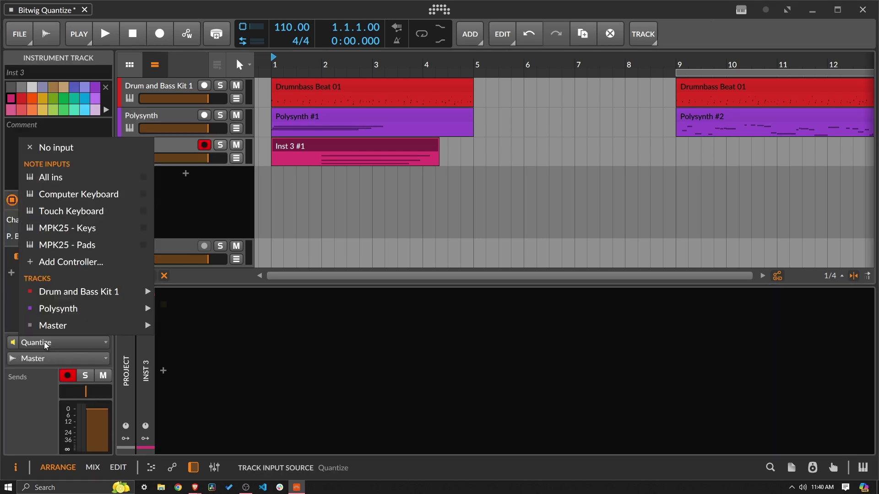
mouse_move(89, 315)
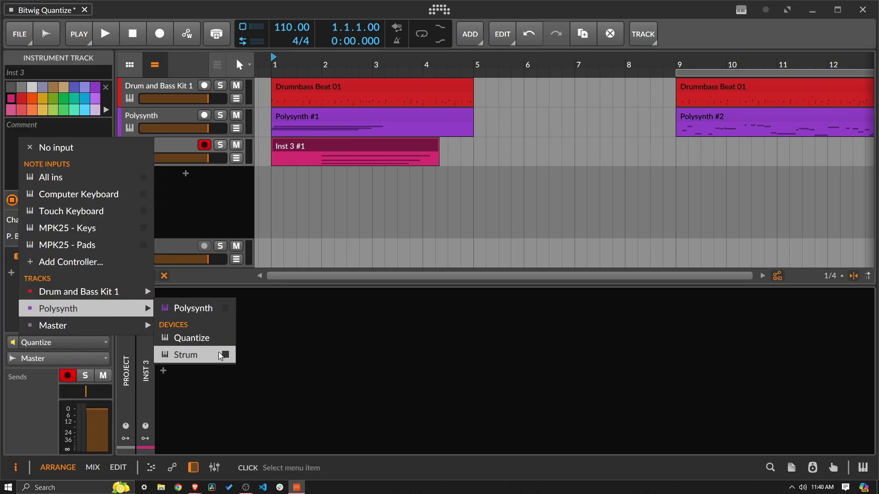
click(183, 355)
- Delete the bar-1 Inst 3 #1 clip and re-arm Inst 3 for recording
click(307, 152)
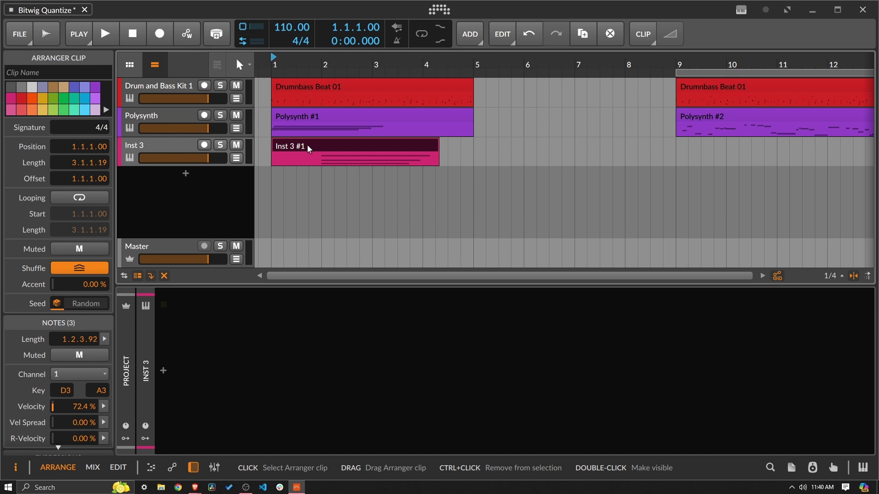
key(Delete)
click(205, 145)
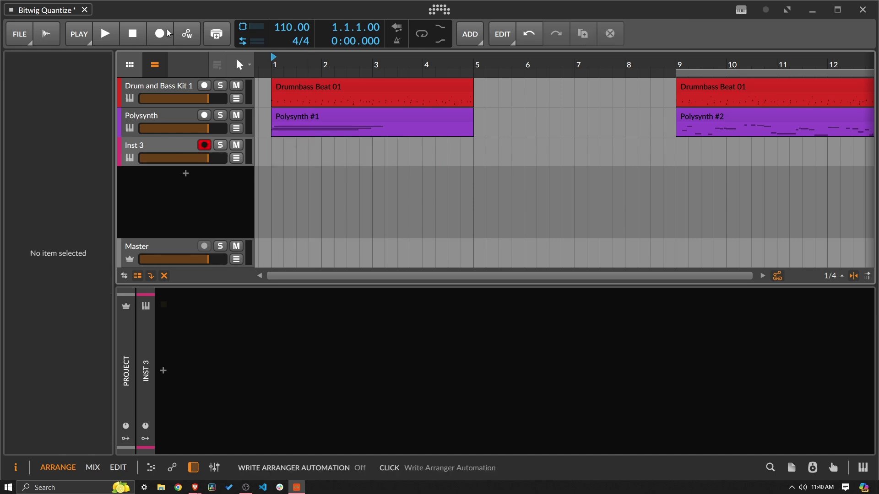
- Record a strummed take of the Polysynth chord onto Inst 3
click(160, 33)
click(106, 34)
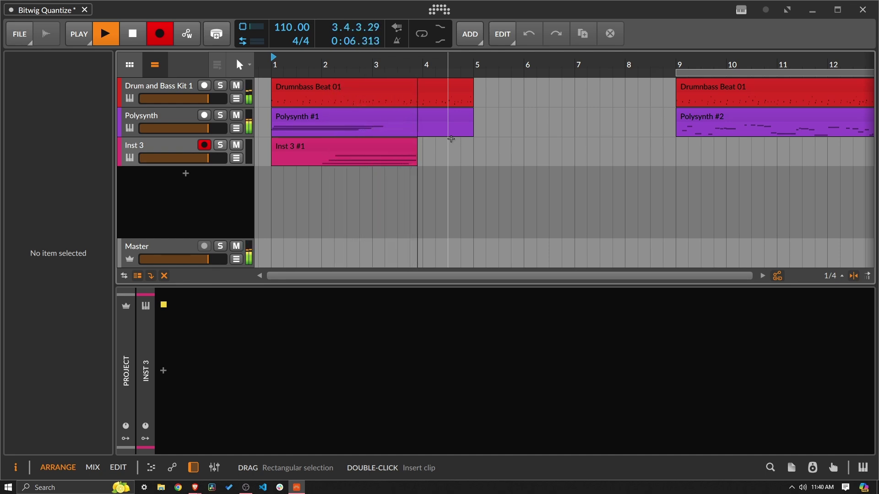
key(space)
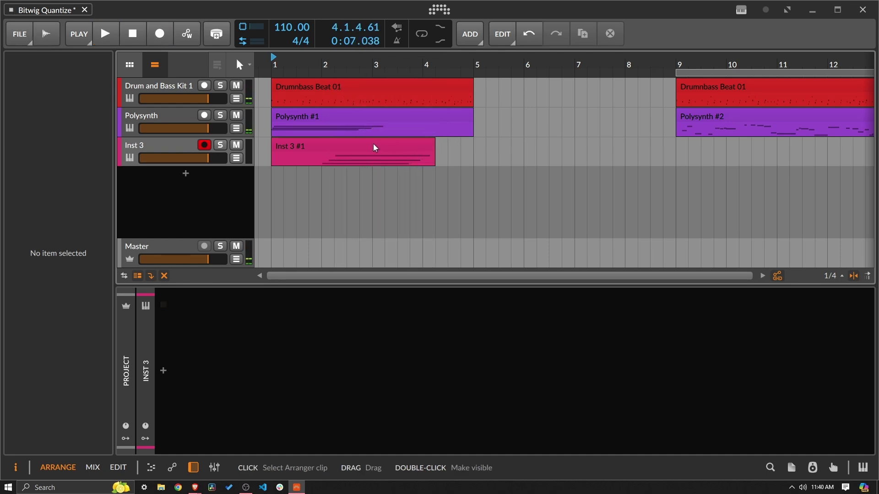
- Confirm Strum's 8th-note timebase and open the recorded Inst 3 #1 notes (D3, F3, A3)
click(167, 110)
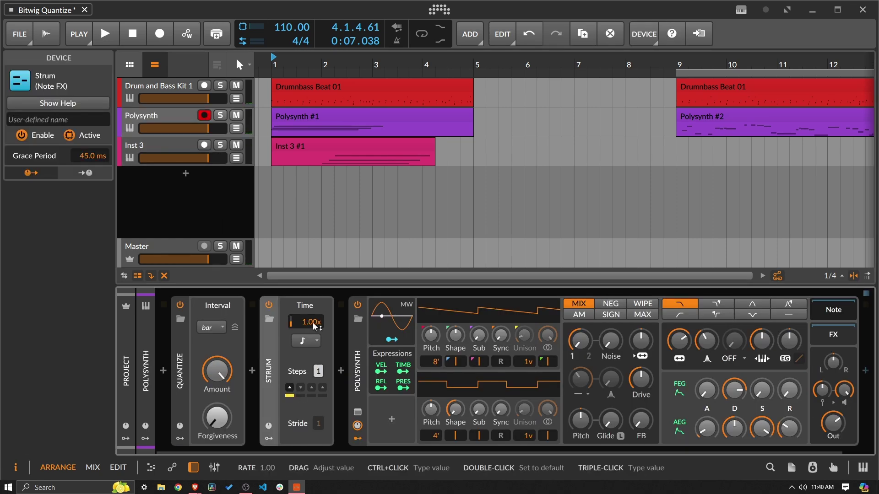
click(308, 342)
click(307, 342)
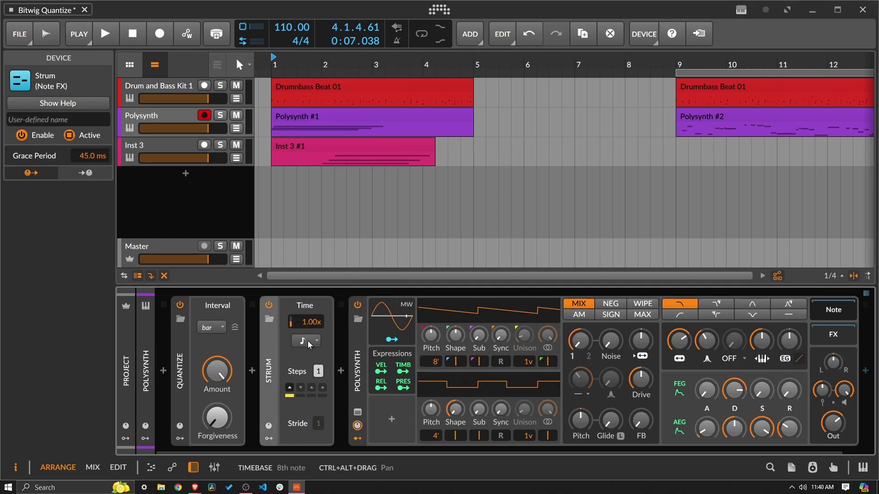
double_click(350, 147)
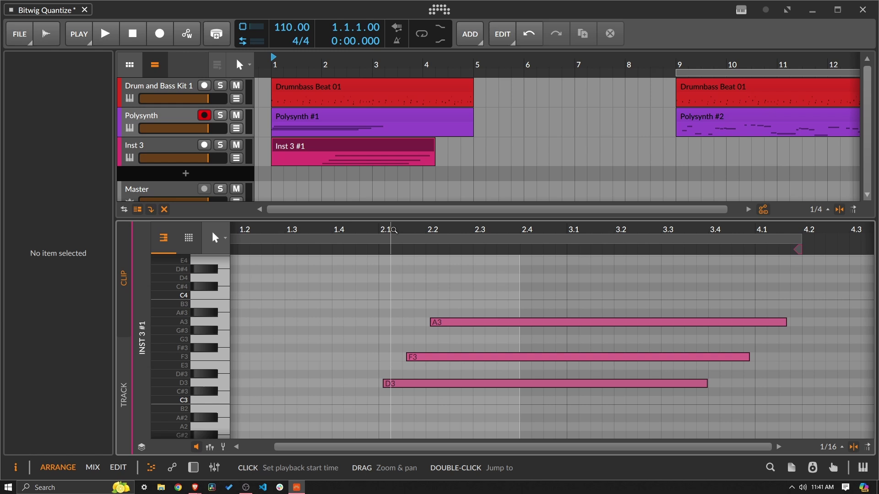
click(146, 150)
key(d)
click(144, 120)
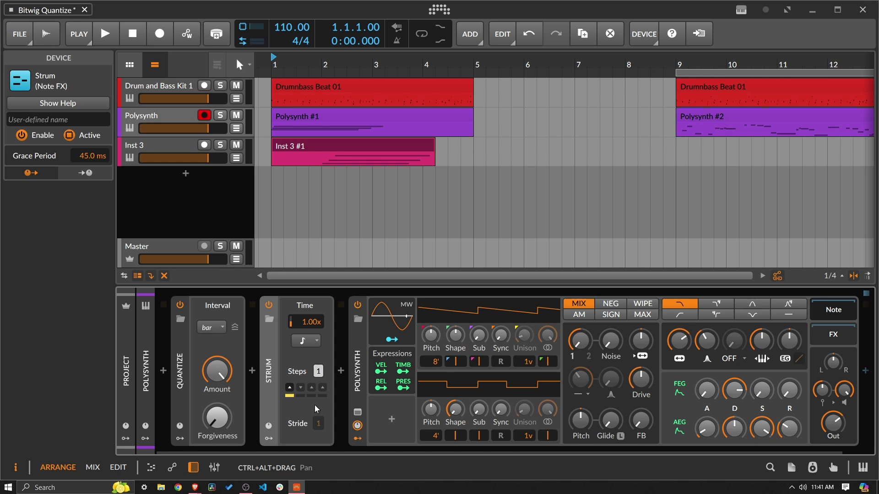
click(410, 146)
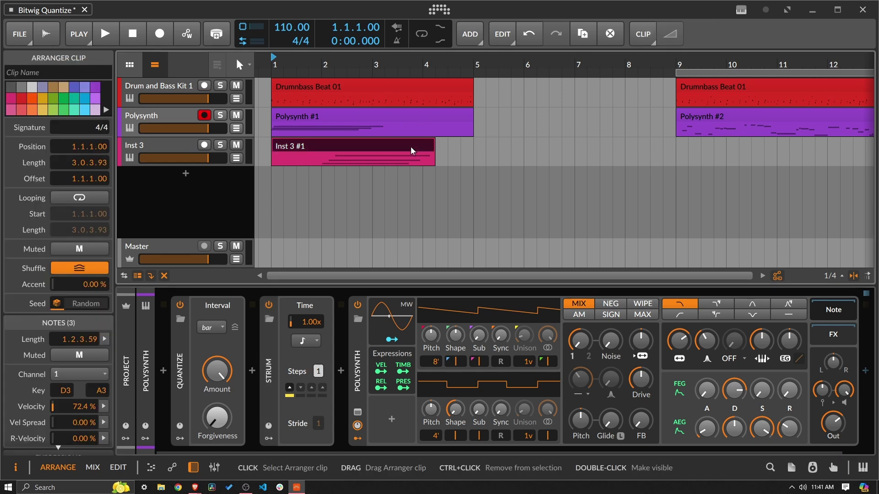
- Delete the Inst 3 #1 clip and show the Polysynth's Quantize settings
key(Delete)
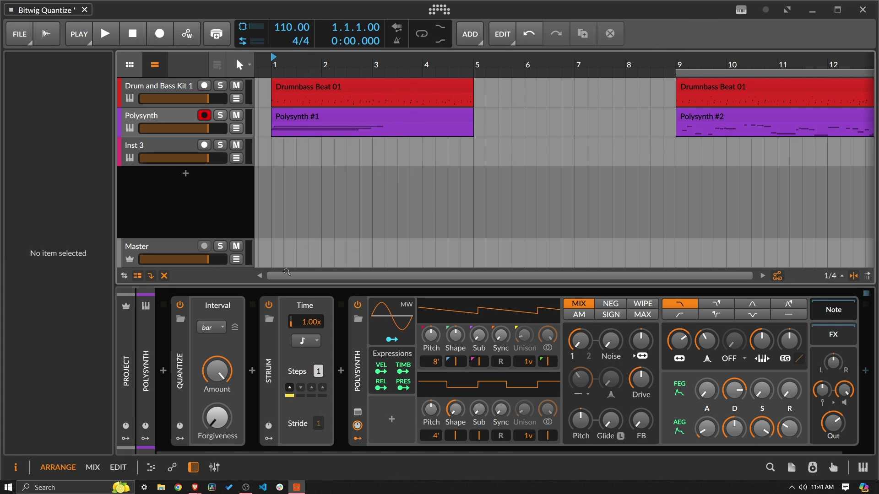
click(139, 121)
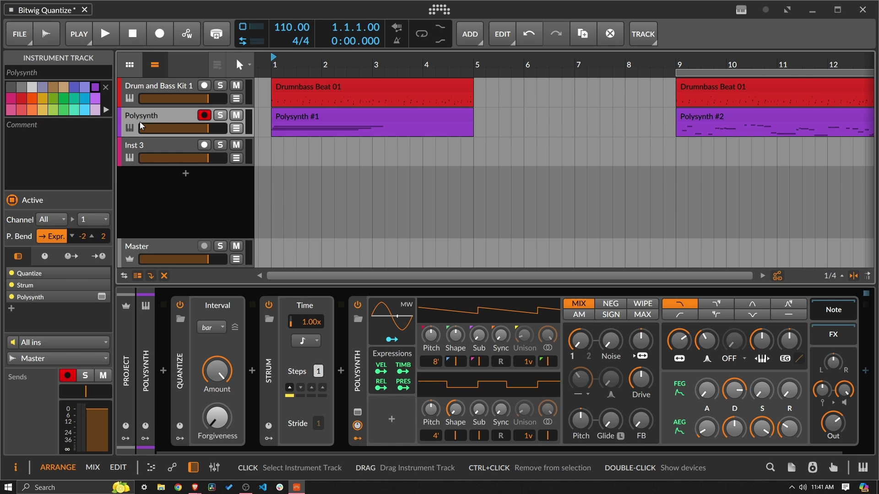
click(30, 273)
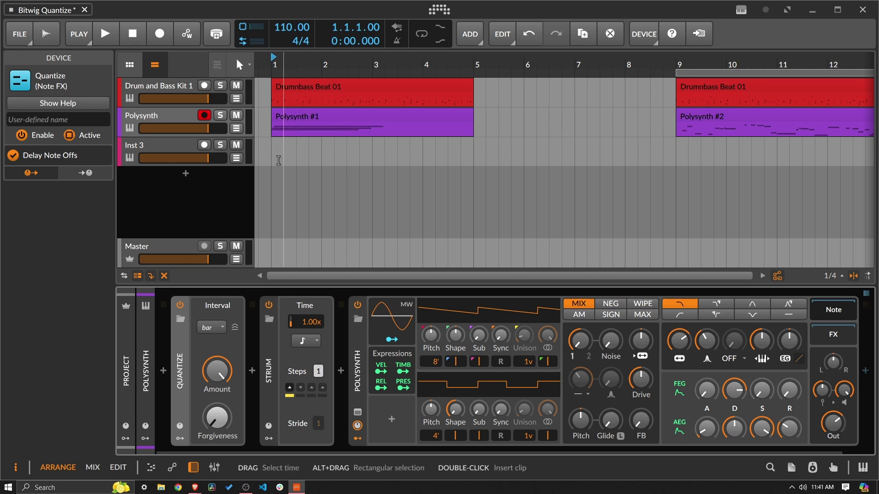
- Arm Inst 3, record a new strummed take, and move the clip to bar 6
click(205, 144)
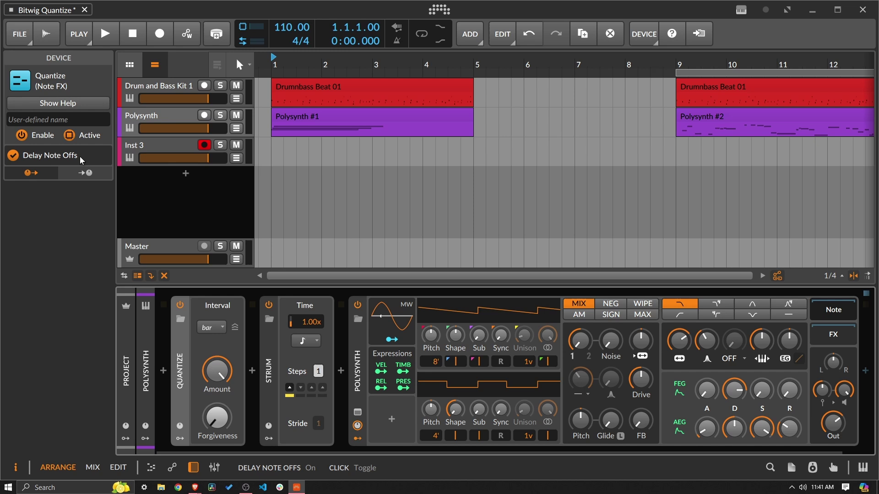
click(160, 34)
click(105, 33)
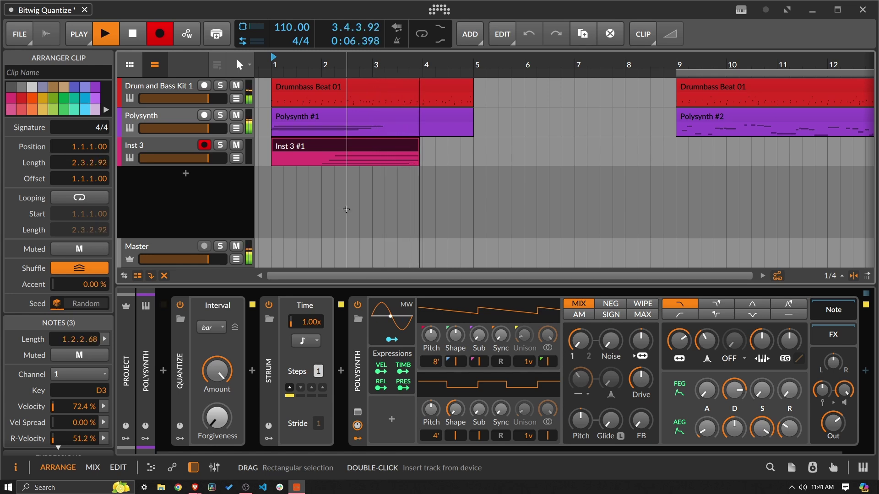
key(space)
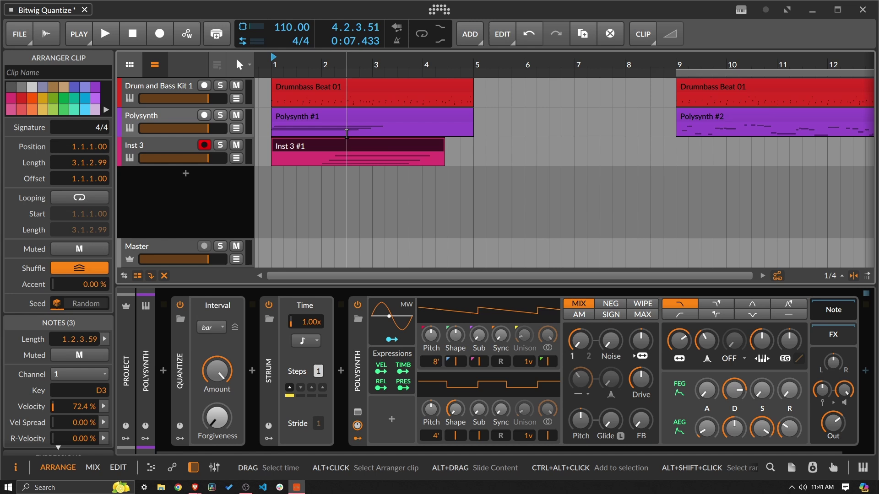
key(space)
drag(348, 151, 614, 153)
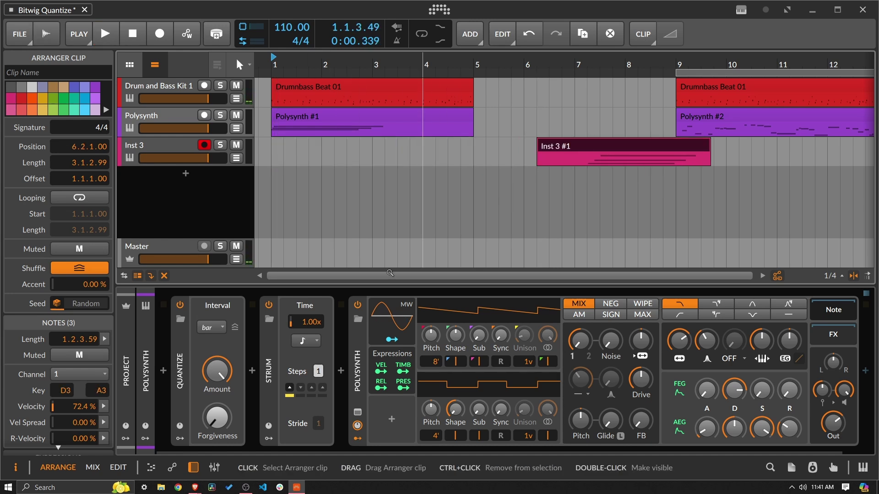
- Uncheck Delay Note Offs on the Polysynth's Quantize device
click(156, 120)
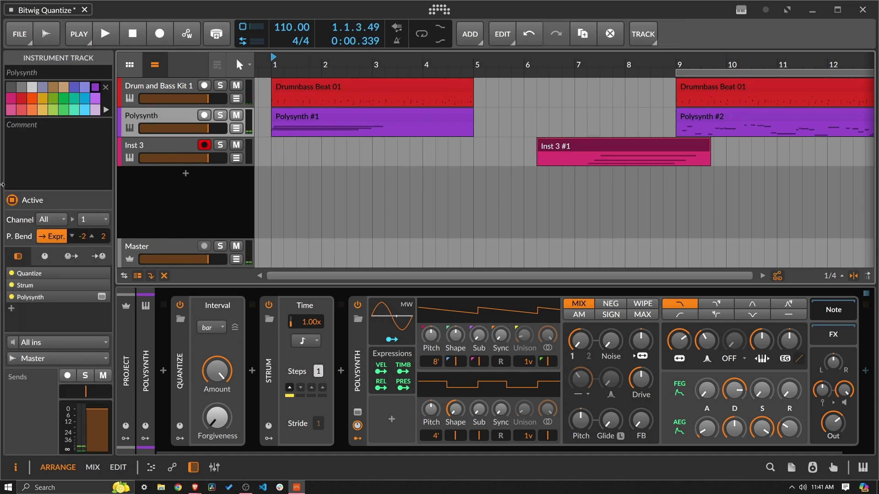
click(182, 337)
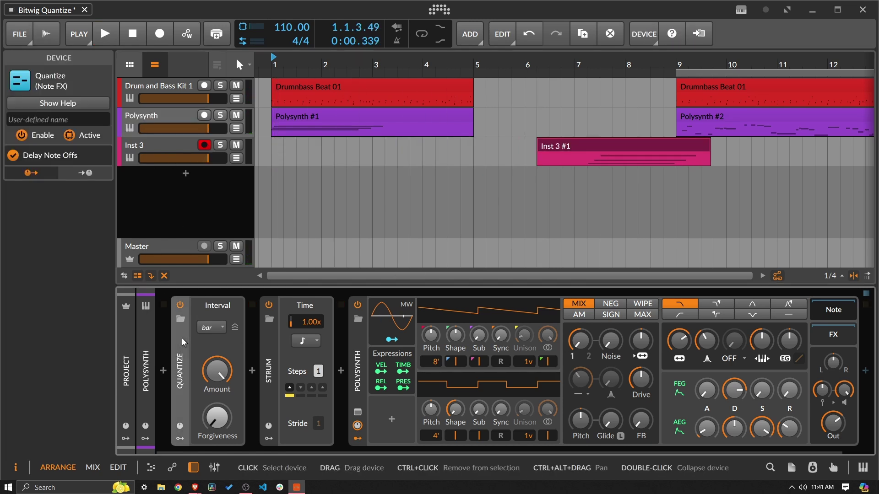
click(52, 158)
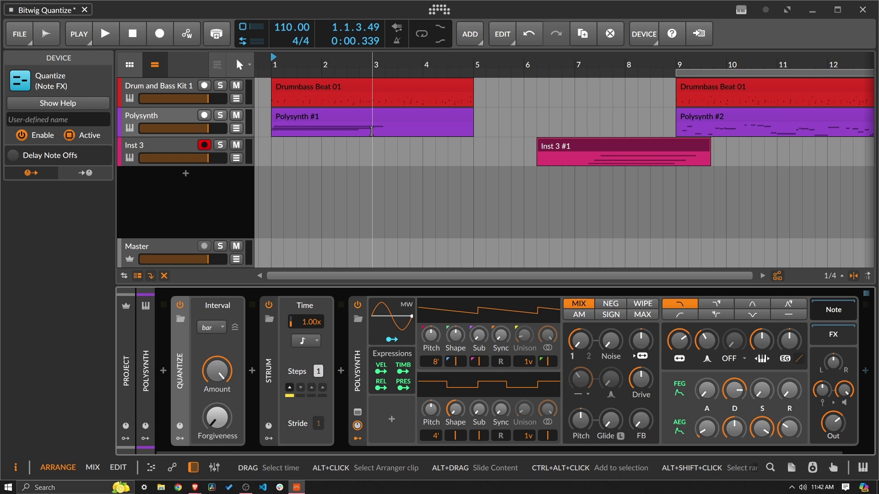
- Record a new Inst 3 take from the Polysynth output, then bypass the Strum device
click(162, 34)
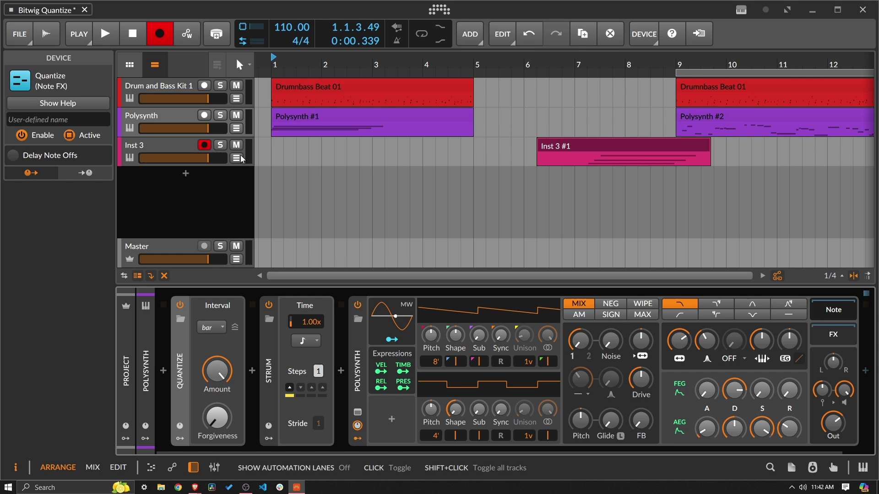
click(107, 34)
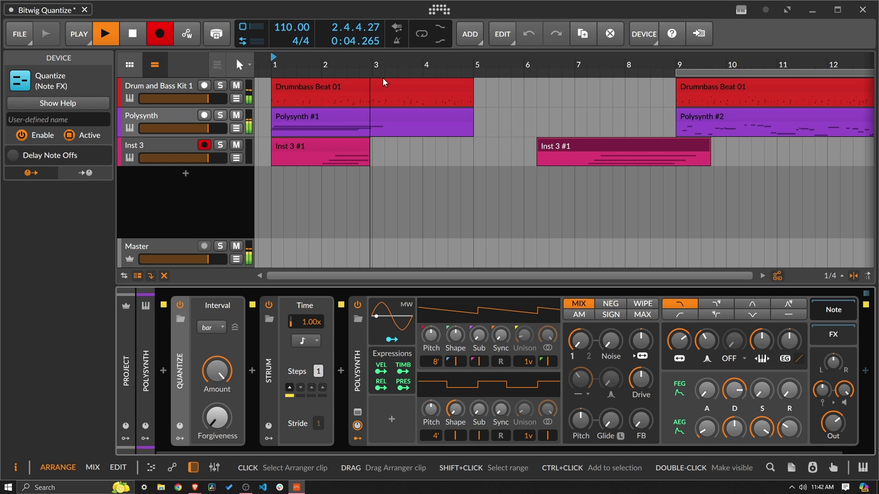
key(space)
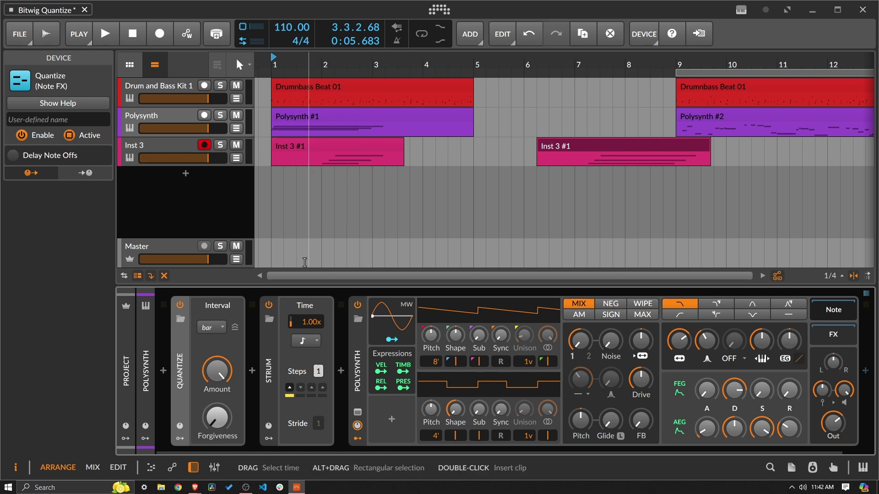
click(269, 305)
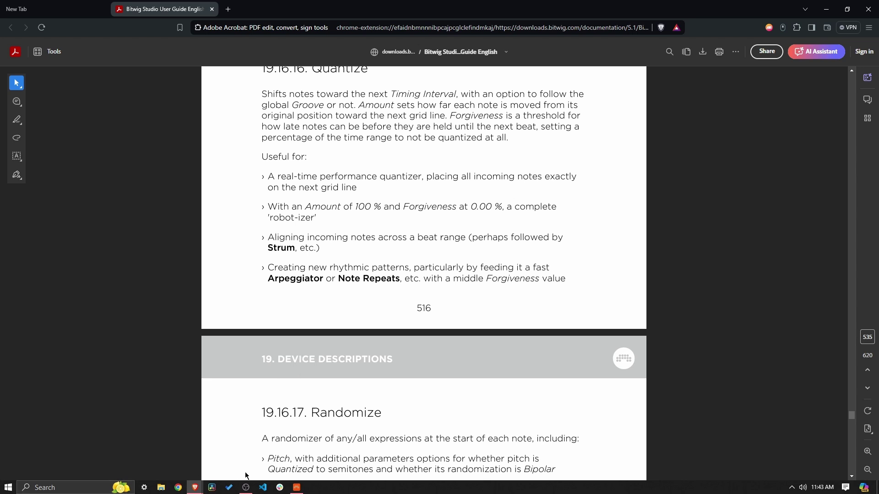
- Read section 19.16.16 Quantize (page 516) in the user guide, then return to Bitwig
mouse_move(305, 490)
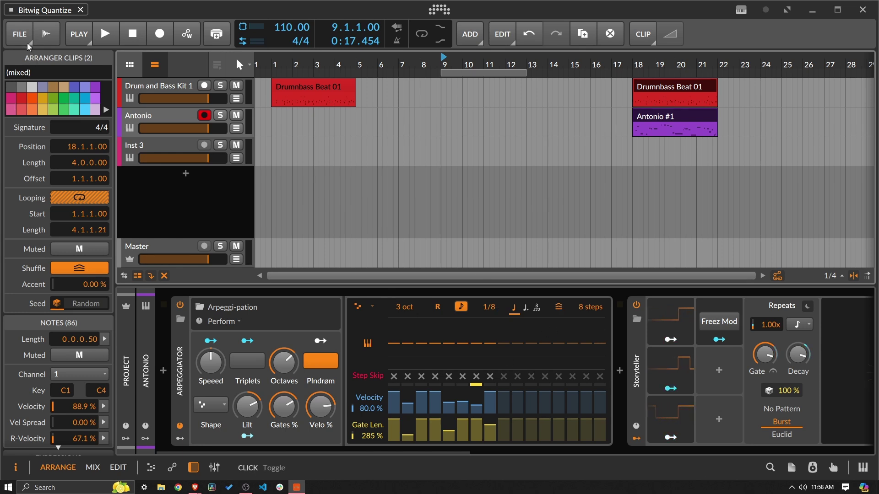
- Power off the Quantize device in the Antonio track's chain after Repeats
click(83, 43)
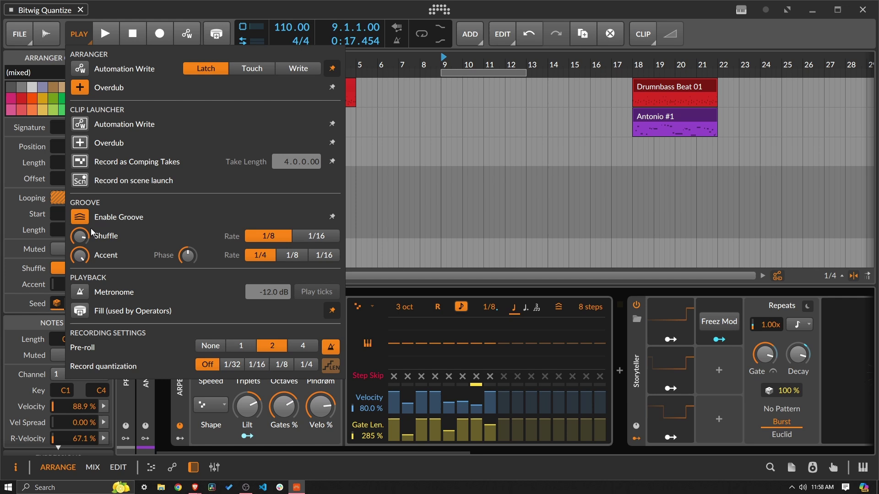
click(375, 138)
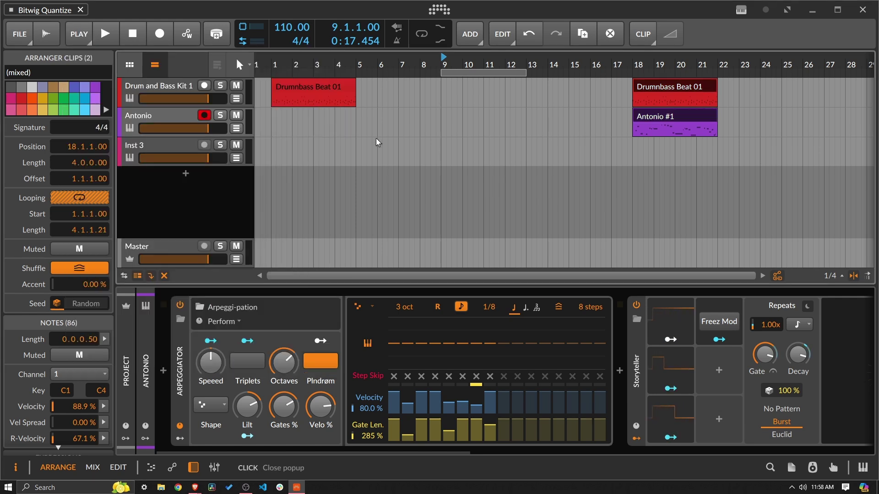
drag(251, 446, 467, 438)
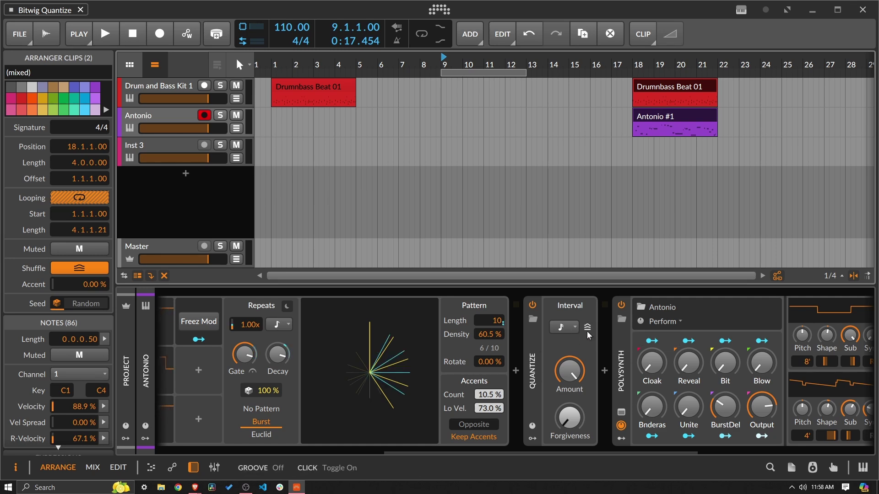
click(532, 305)
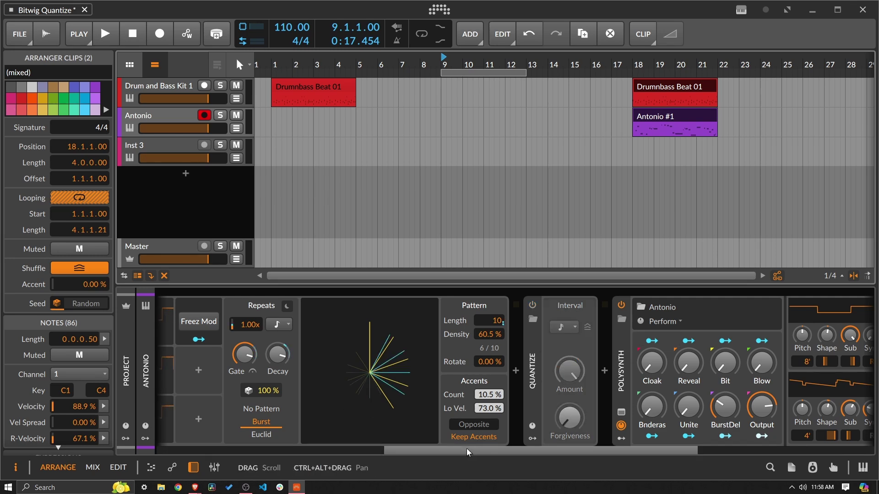
drag(466, 450, 227, 463)
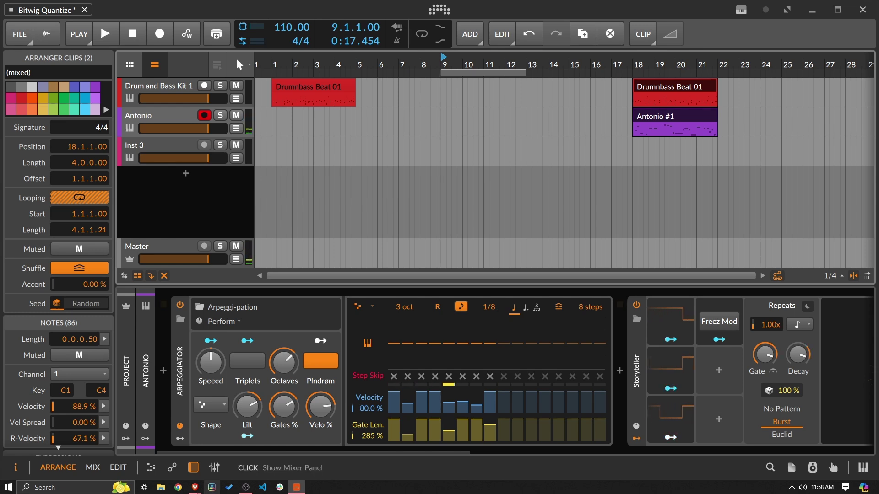
drag(235, 448, 393, 439)
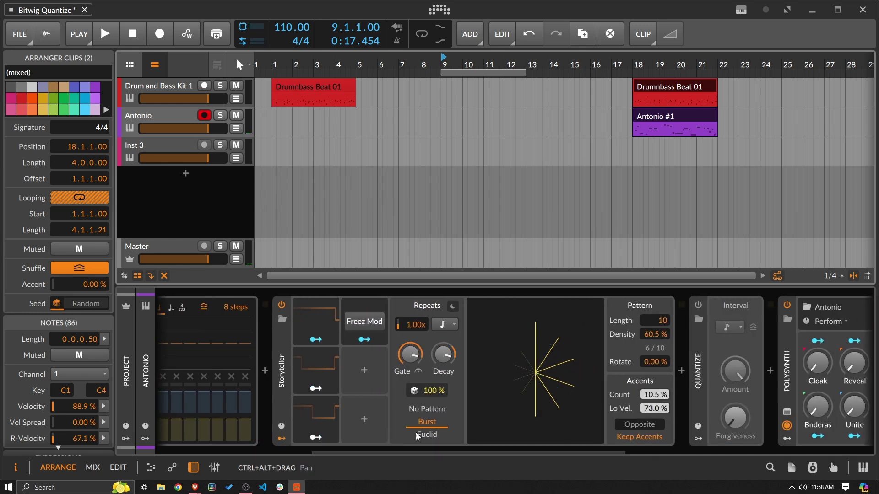
- Turn Quantize back on and raise its Forgiveness to about 21 %
click(700, 306)
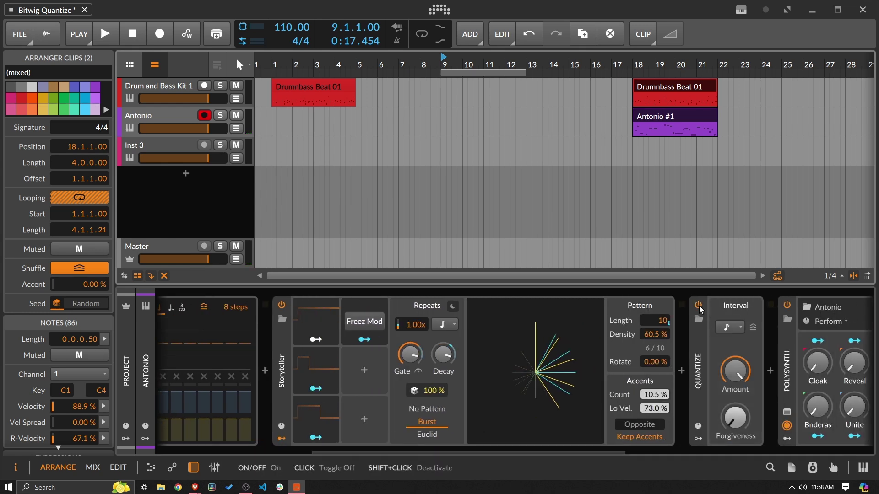
drag(735, 418, 741, 410)
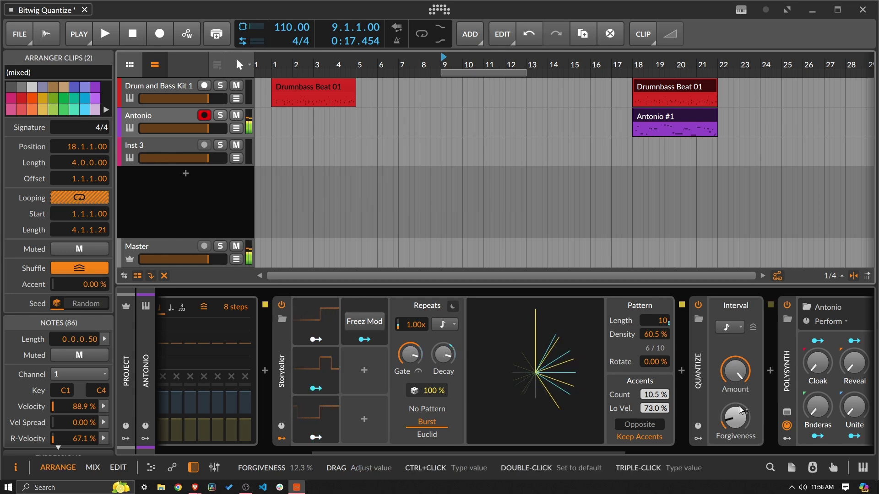
mouse_move(742, 411)
mouse_down()
mouse_move(742, 353)
mouse_move(733, 419)
mouse_up()
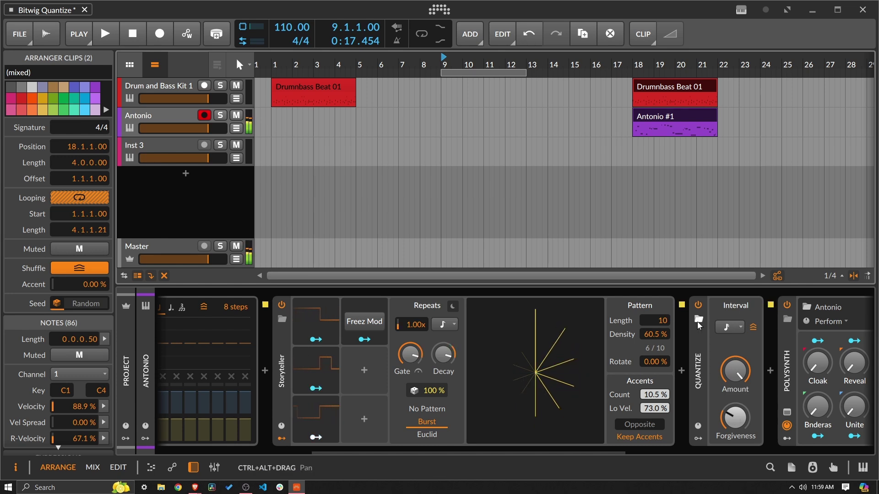
- Compare Quantize off and on, then reset its Amount to 100 %
click(699, 306)
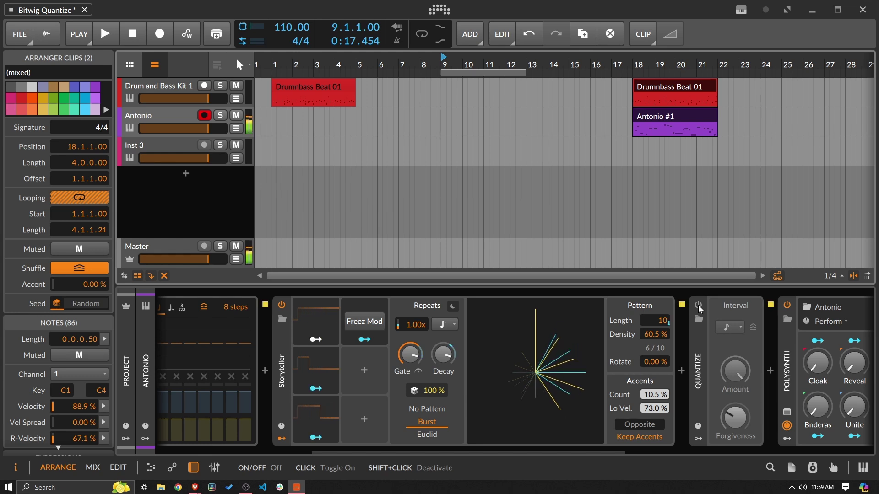
click(699, 306)
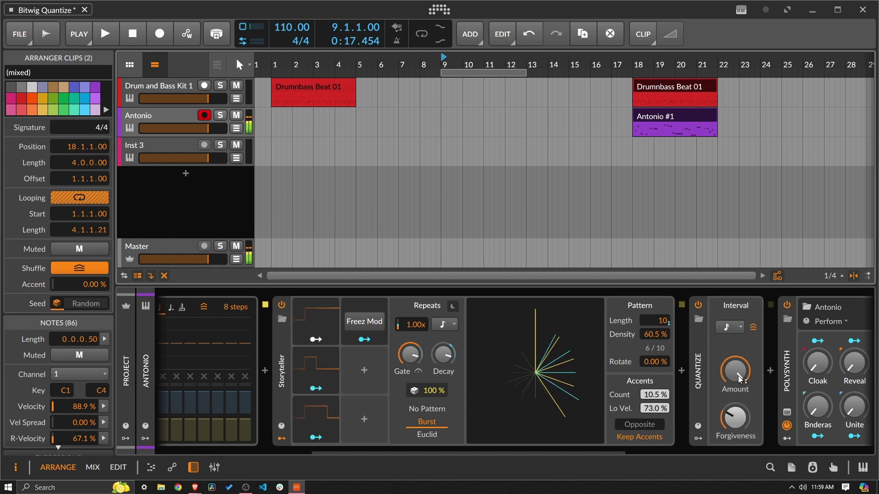
mouse_move(735, 414)
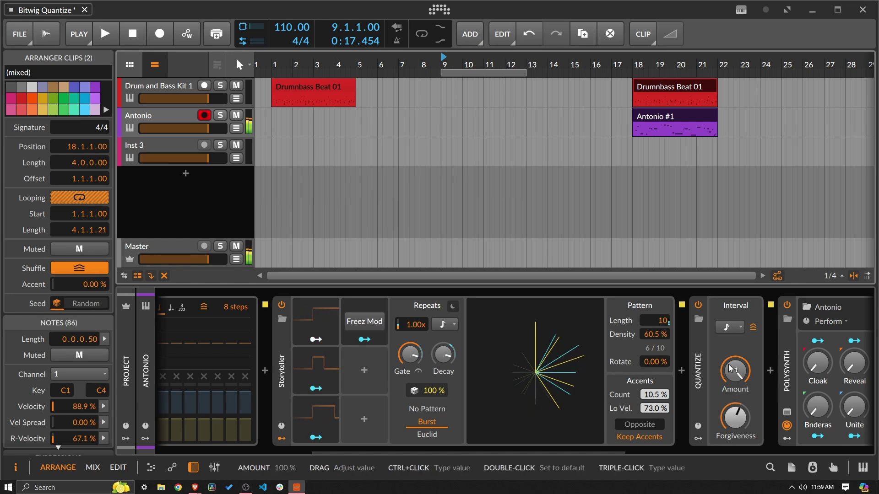
drag(728, 364, 729, 385)
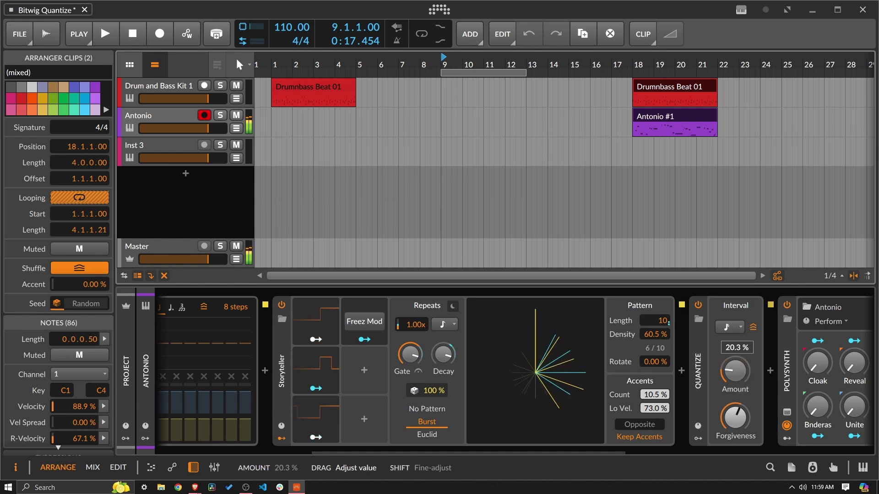
double_click(735, 364)
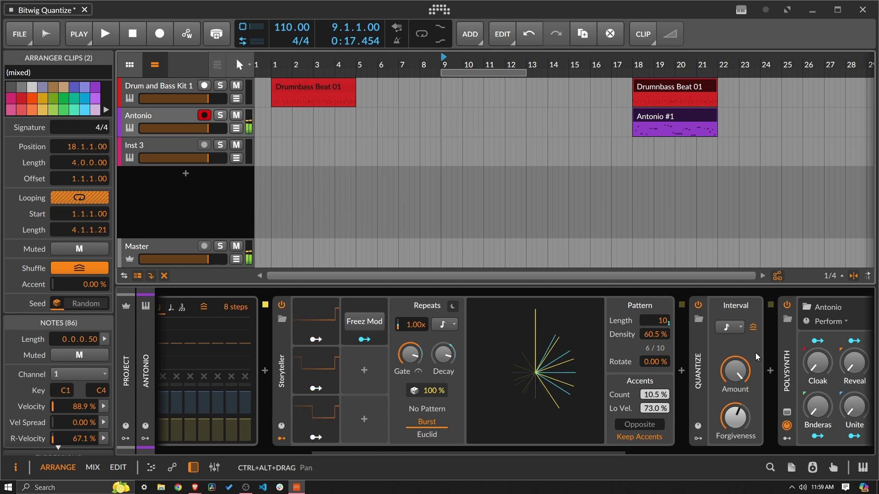
click(738, 333)
click(756, 141)
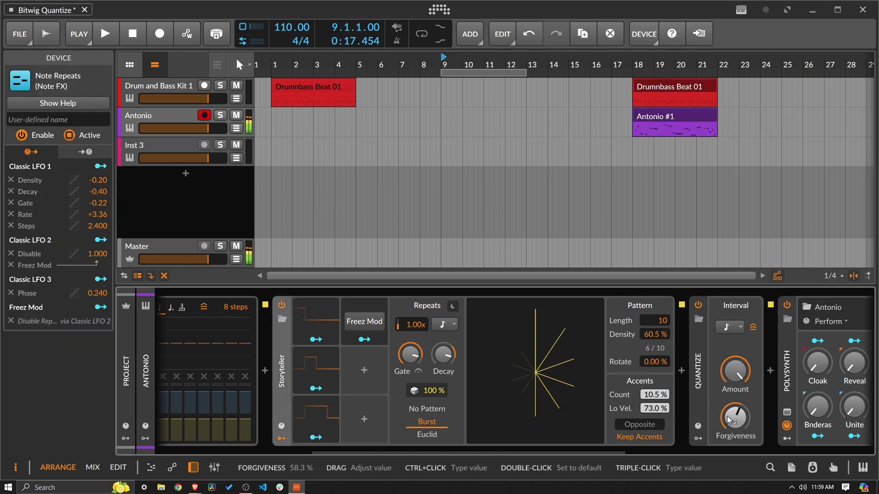
drag(730, 420, 730, 425)
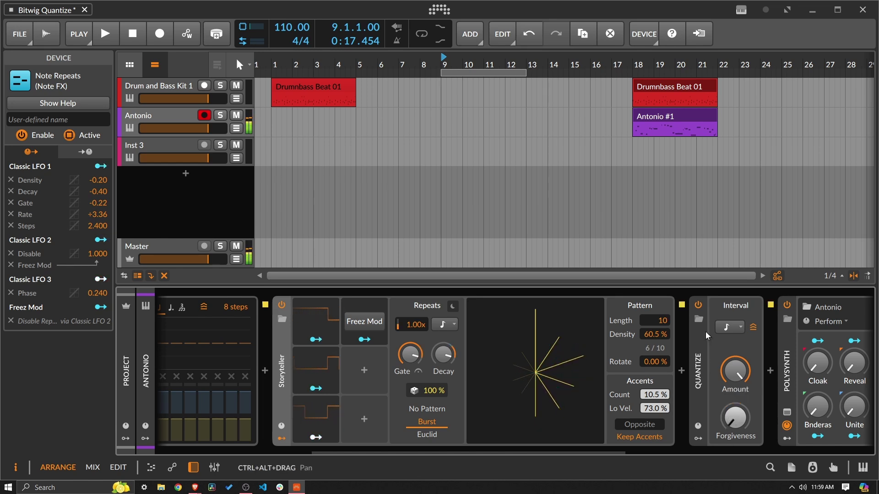
mouse_move(735, 418)
mouse_down()
mouse_move(735, 439)
mouse_move(735, 425)
mouse_move(747, 422)
mouse_up()
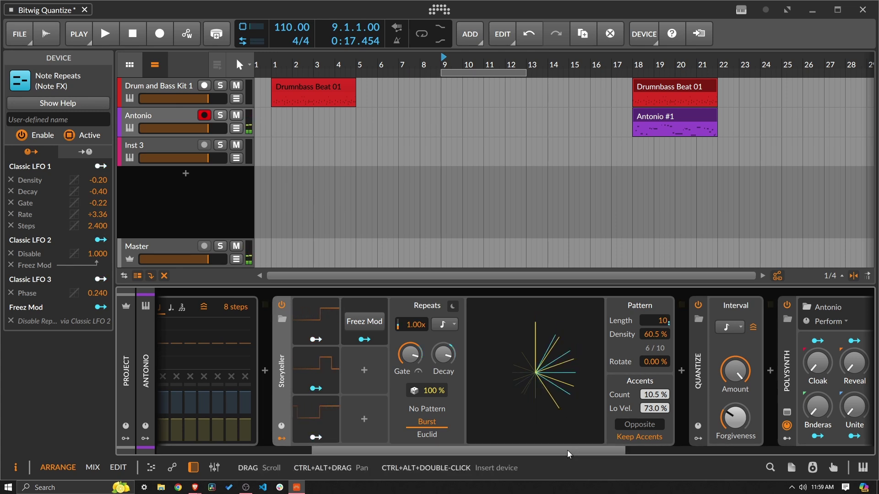
drag(567, 450, 407, 461)
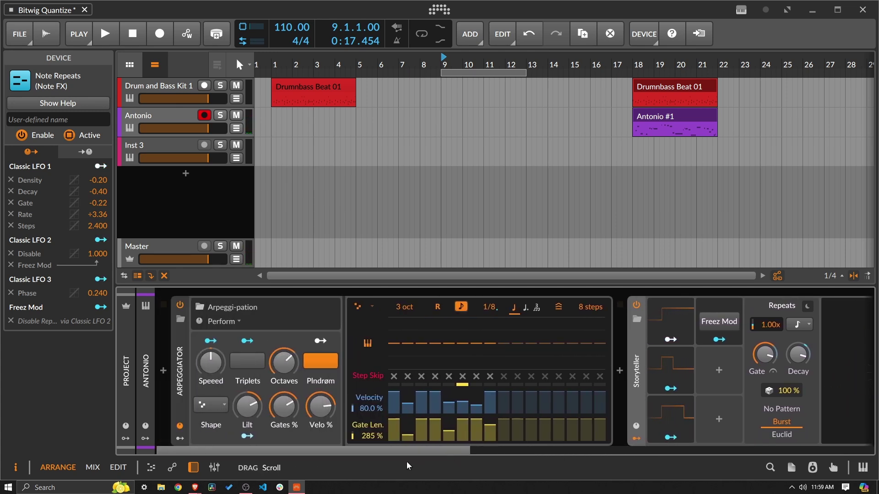
click(461, 307)
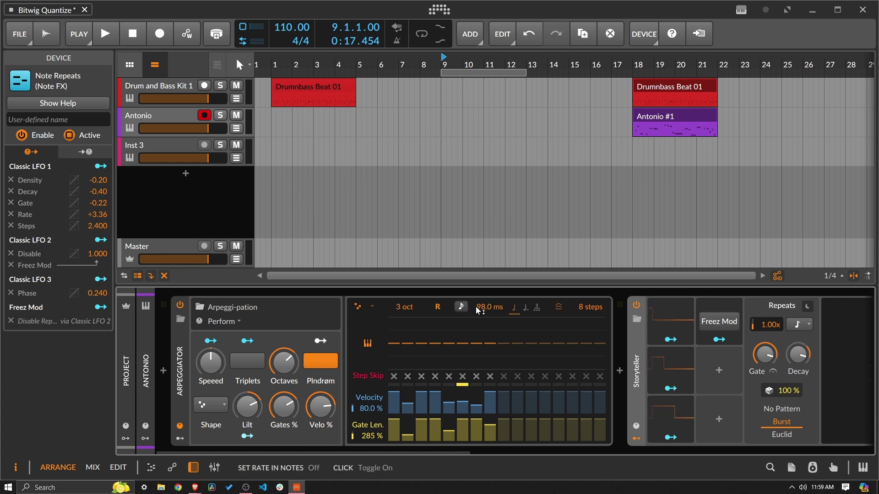
drag(485, 311, 486, 307)
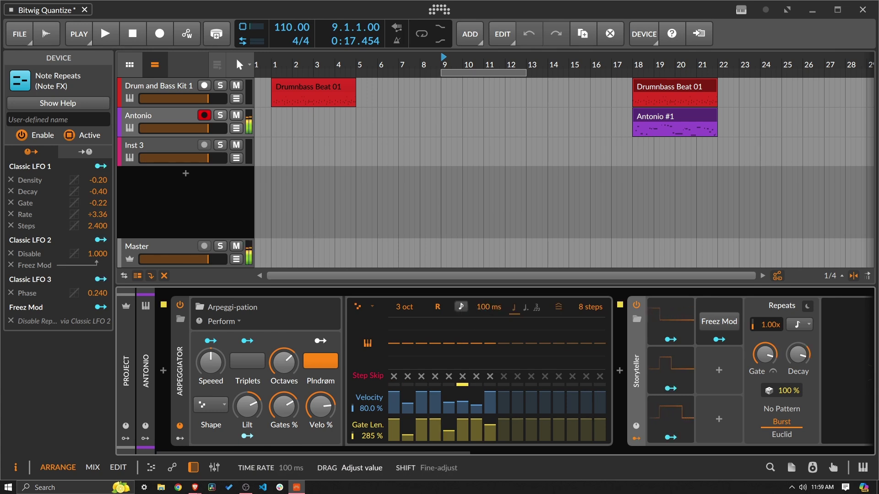
drag(463, 451, 655, 440)
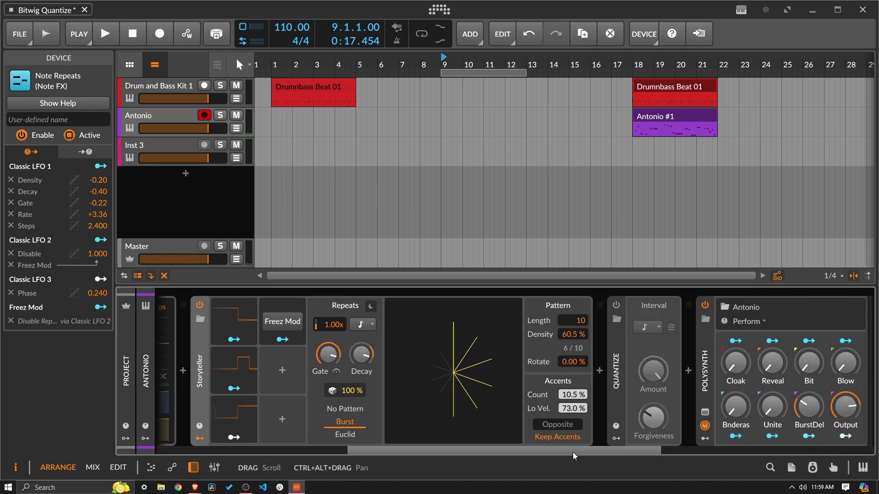
drag(572, 452, 387, 452)
mouse_move(478, 307)
mouse_down()
mouse_move(478, 324)
mouse_move(477, 290)
mouse_move(477, 315)
mouse_move(480, 309)
mouse_up()
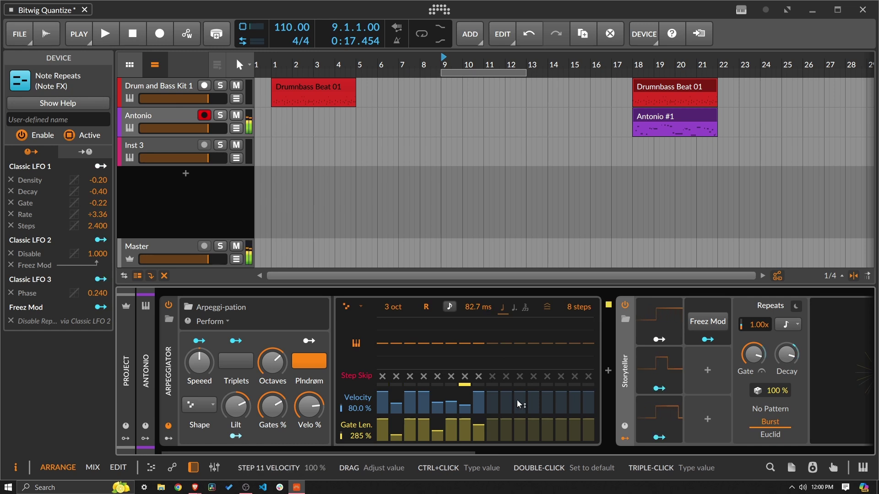
- Switch on Antonio's Quantize with a triplet quarter-note interval
drag(466, 449, 667, 421)
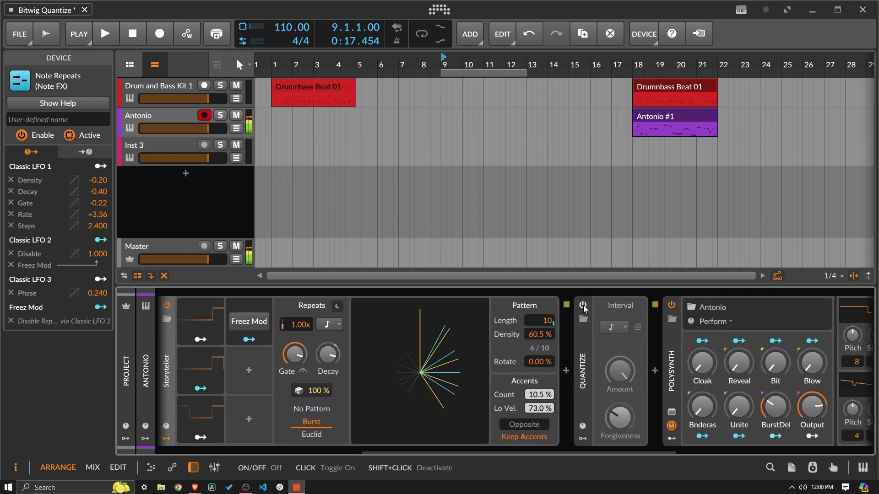
click(583, 305)
click(615, 327)
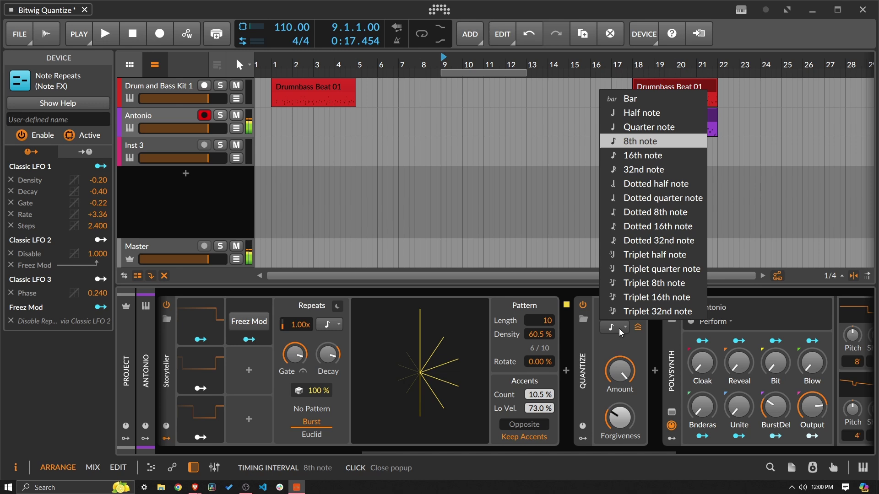
click(642, 270)
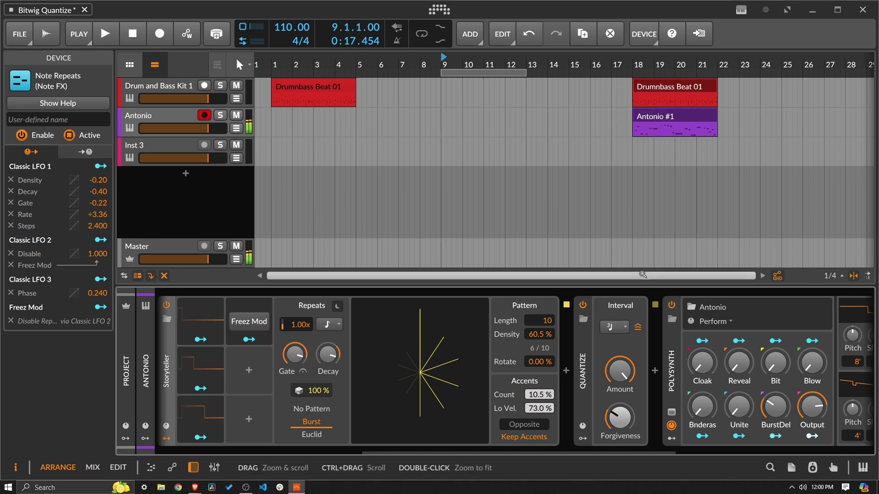
- Nudge Forgiveness then reset it to default, keeping the triplet interval
mouse_move(608, 390)
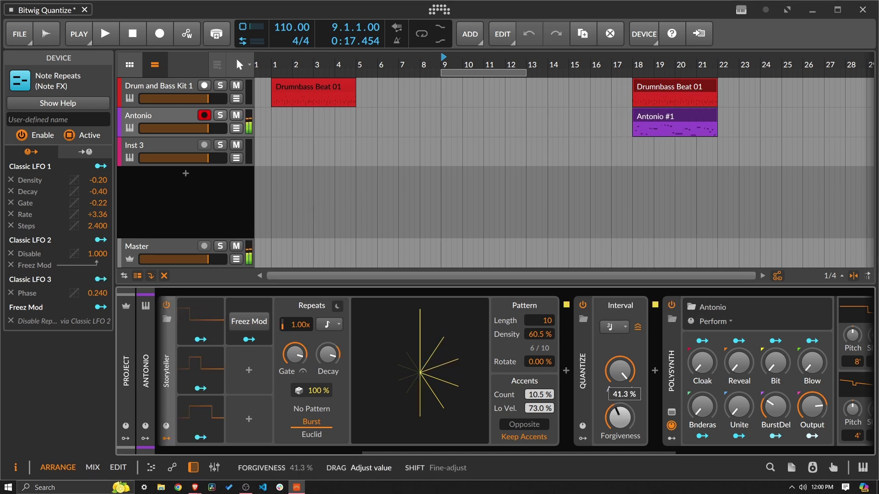
drag(608, 390, 609, 386)
double_click(608, 389)
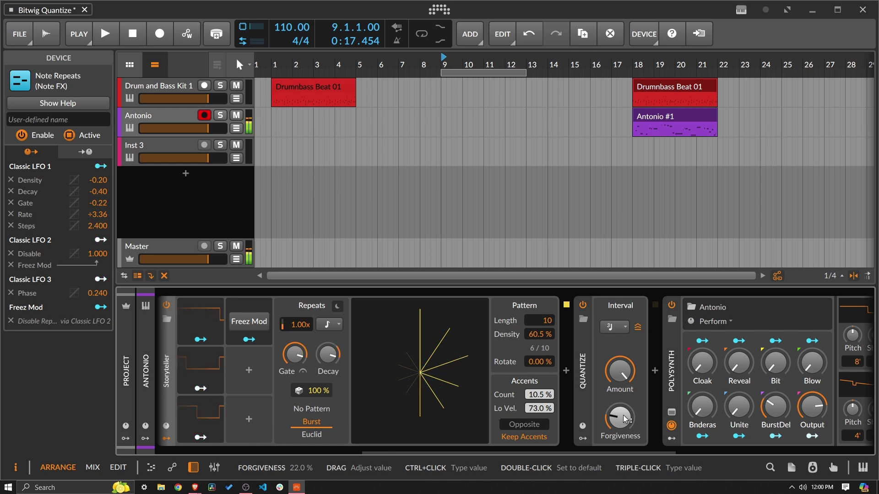
click(622, 327)
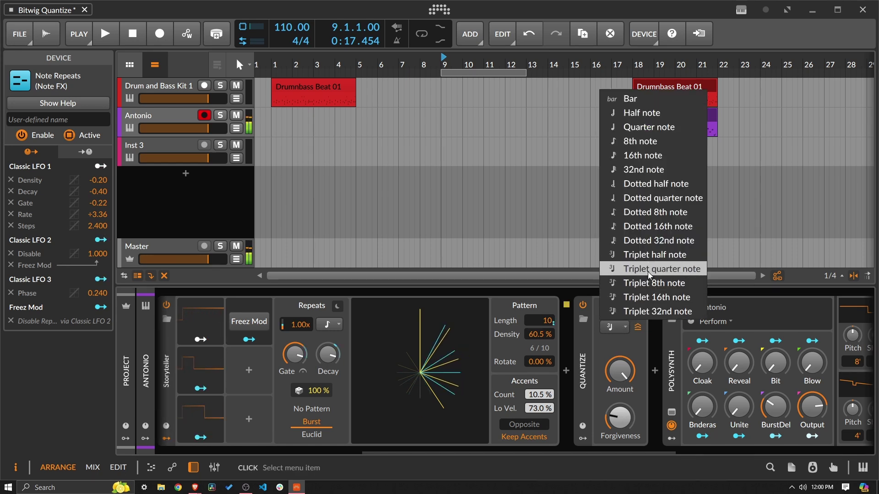
click(655, 282)
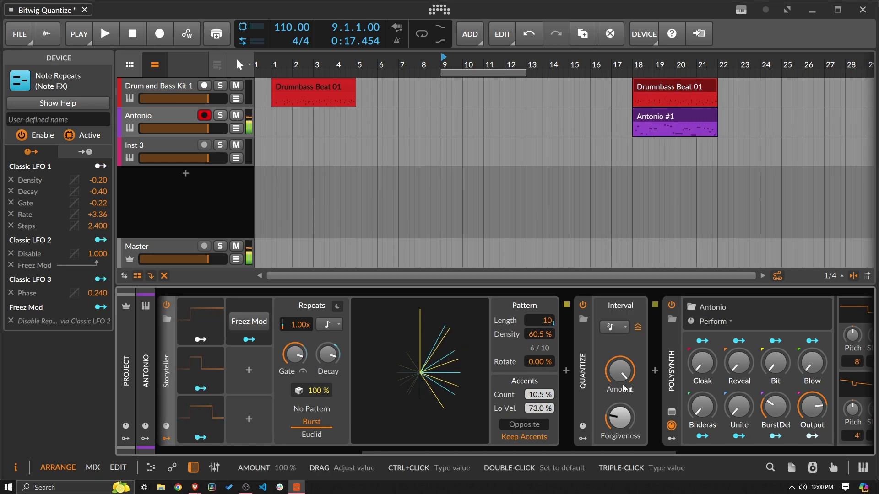
- Play from bar 1, raising Quantize Forgiveness to 27.3 % while listening, then stop
click(306, 89)
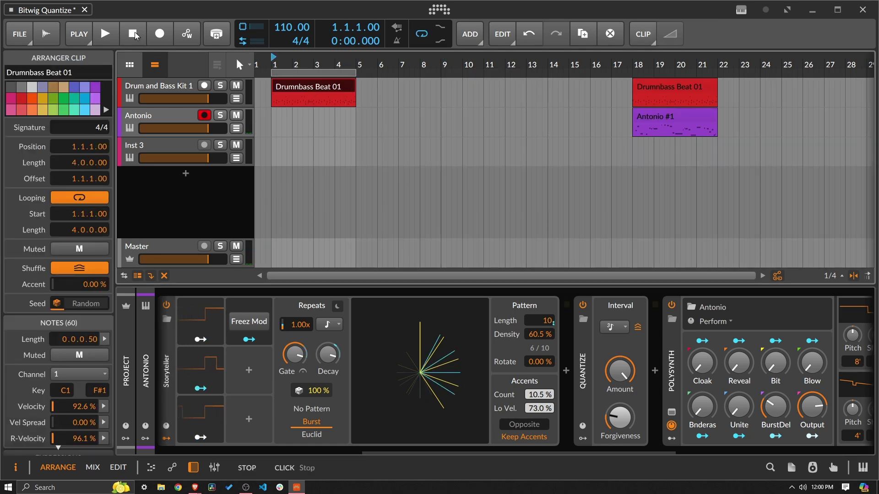
click(110, 42)
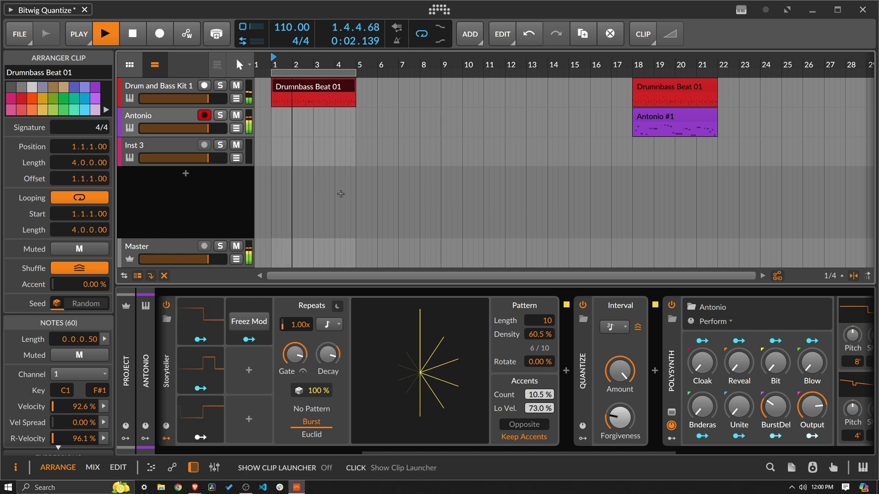
scroll(608, 388, up, 2)
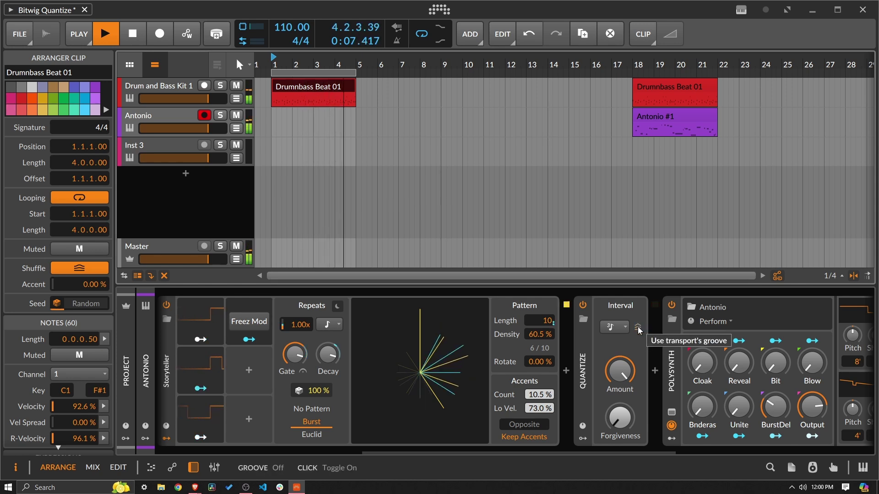
drag(619, 416, 606, 375)
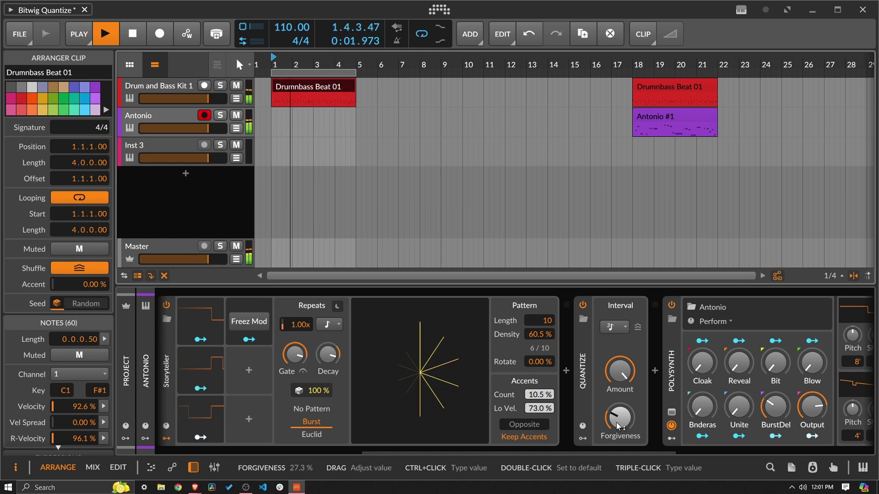
key(space)
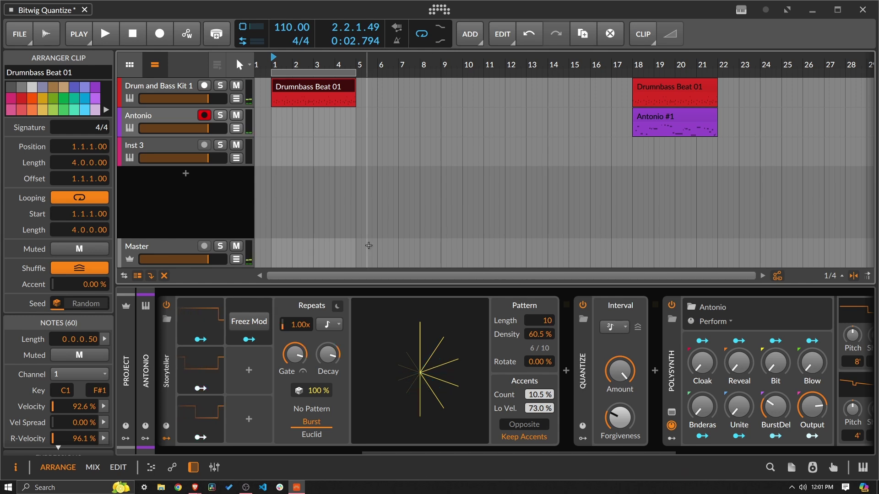
- Set Inst 3's input to Antonio > Quantize, then reselect the Antonio track
click(166, 149)
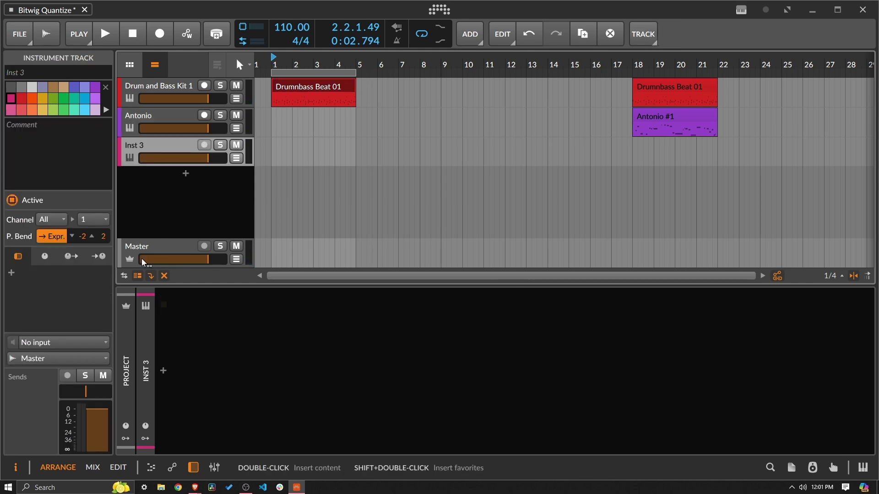
click(88, 345)
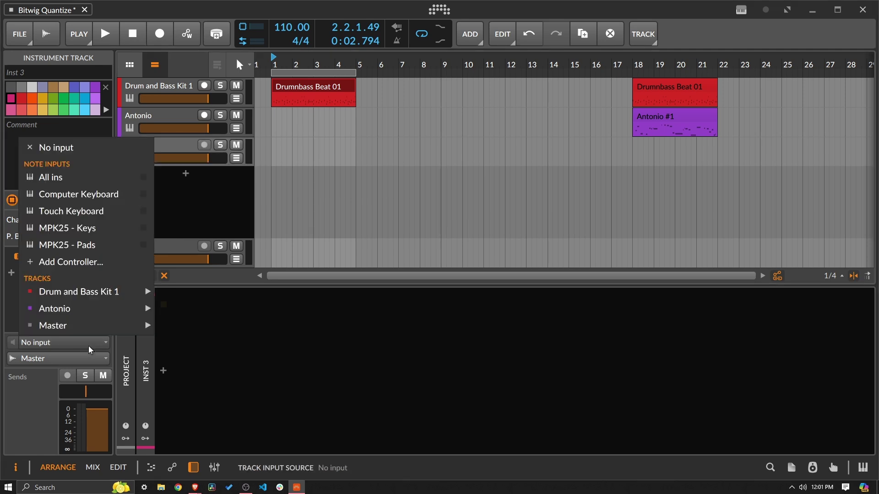
mouse_move(94, 309)
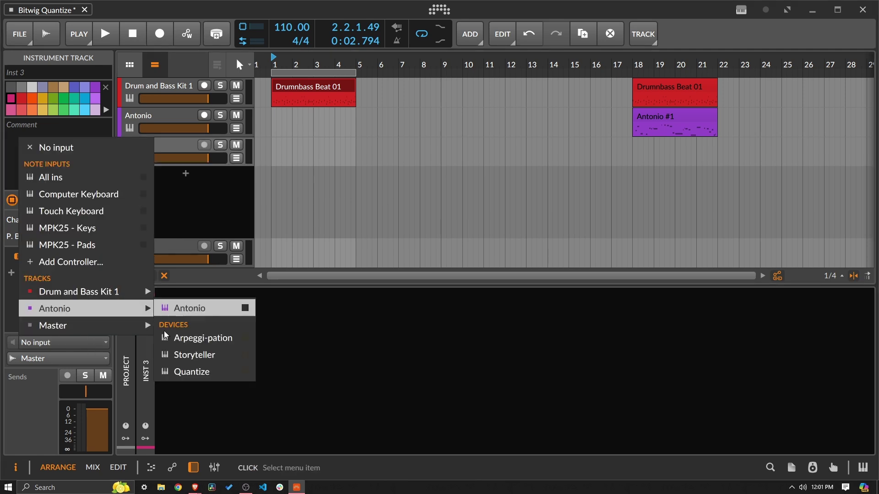
click(191, 372)
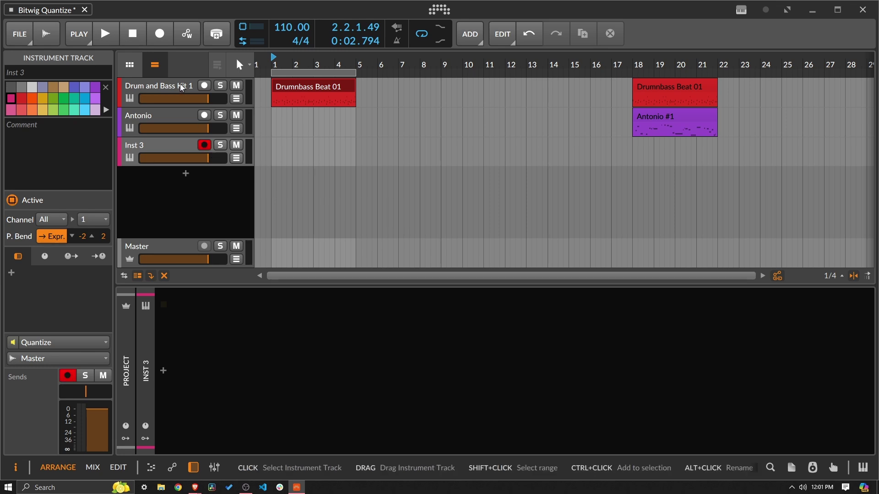
click(158, 116)
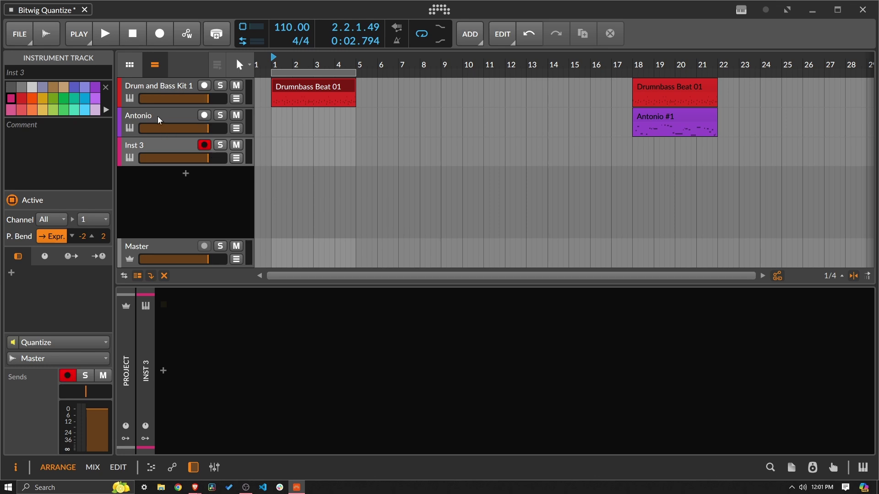
drag(275, 449, 370, 461)
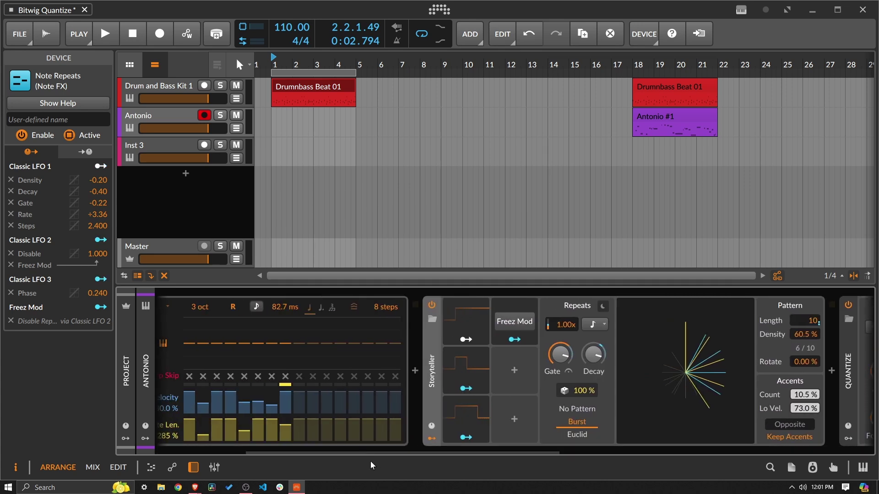
- Record Antonio's quantized output onto Inst 3 with Forgiveness turned down to zero
click(289, 143)
key(ctrl+r)
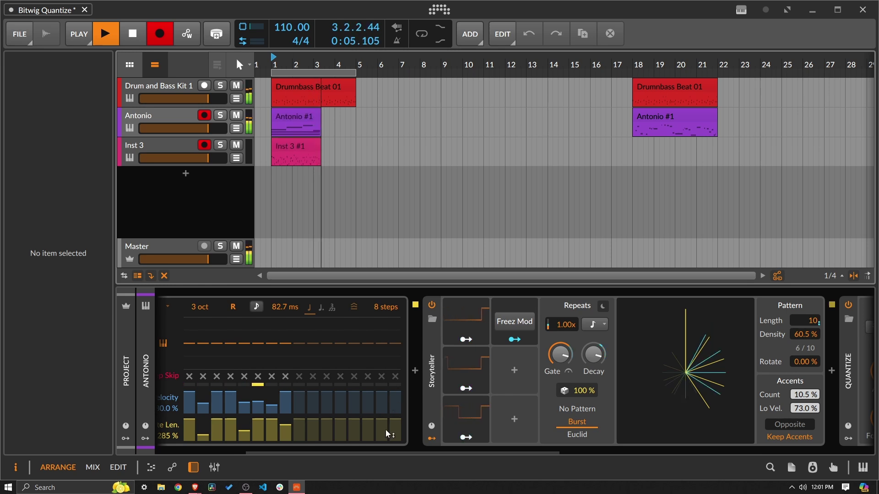
drag(394, 454, 570, 452)
mouse_move(488, 410)
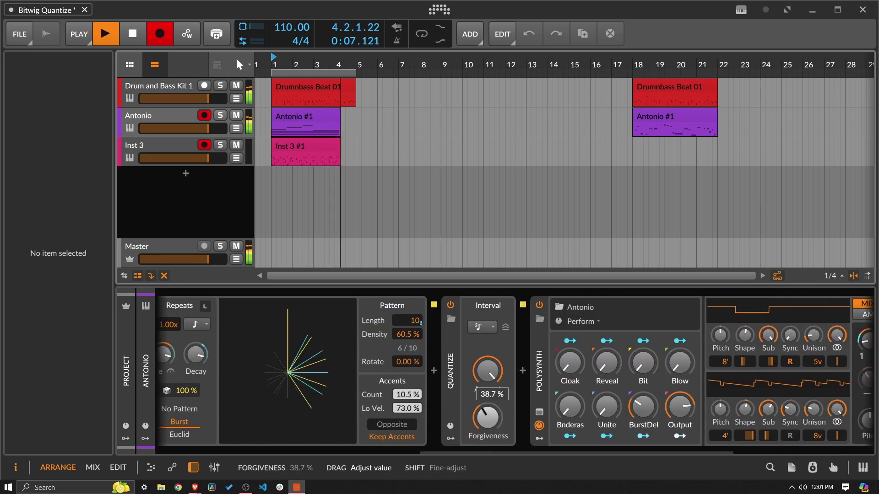
drag(488, 414, 505, 420)
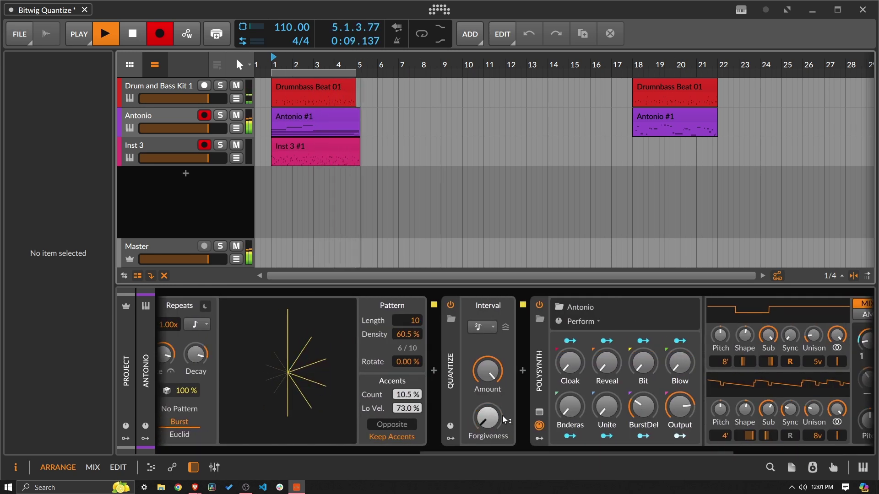
key(space)
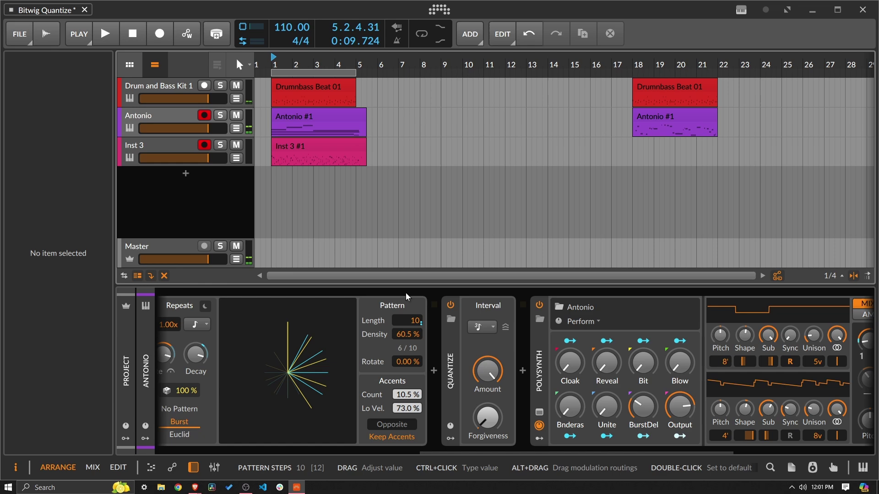
- Inspect the 137-note Inst 3 #1 clip, then move it to around bar 7
double_click(349, 141)
drag(583, 253, 574, 325)
drag(477, 320, 488, 260)
drag(345, 151, 487, 153)
click(348, 116)
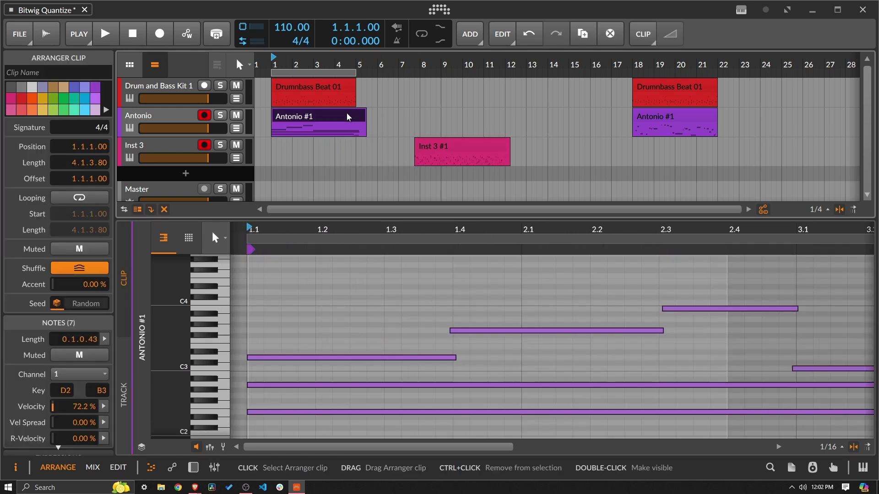
double_click(150, 142)
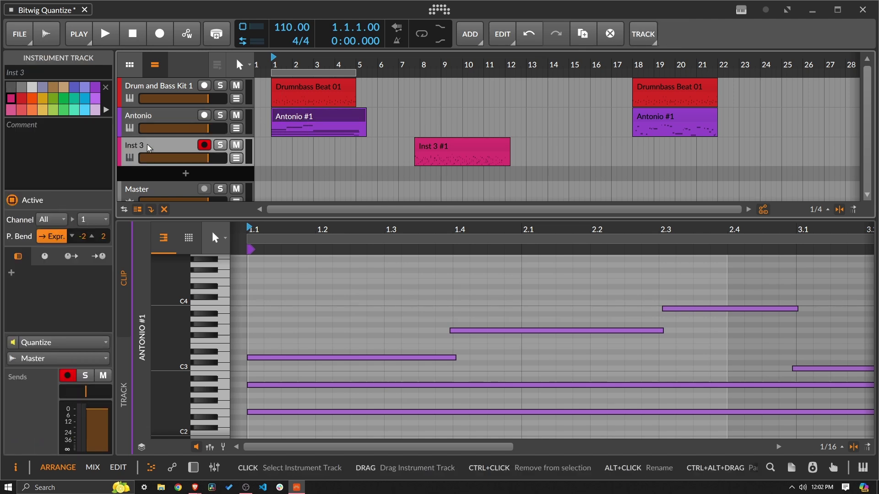
click(146, 118)
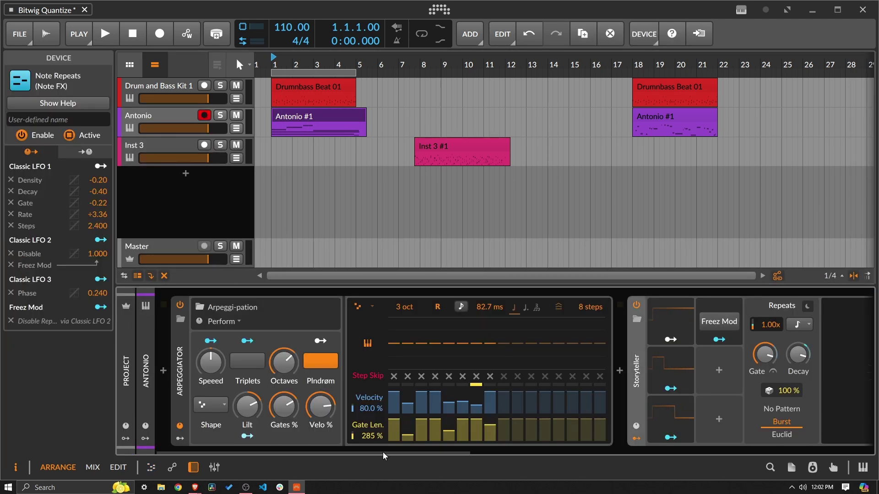
drag(385, 454, 601, 454)
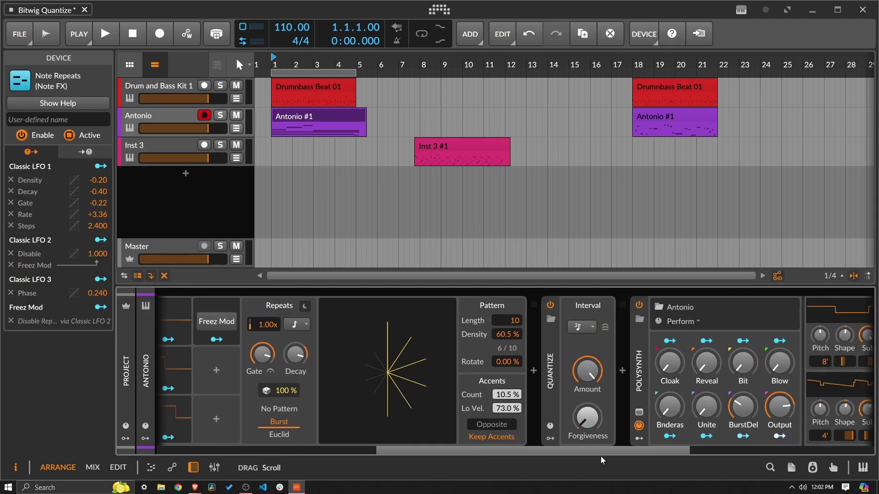
click(547, 304)
- Disarm Antonio and record a new unquantized Inst 3 take from bar 1
click(204, 145)
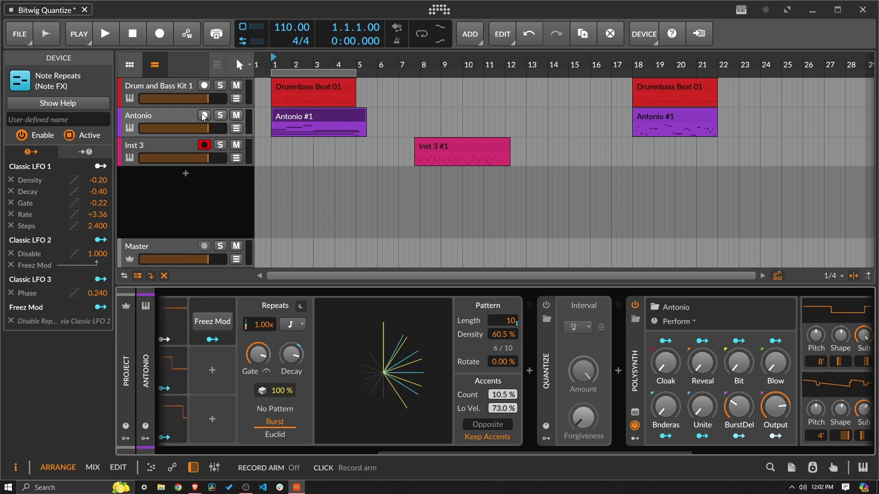
click(159, 34)
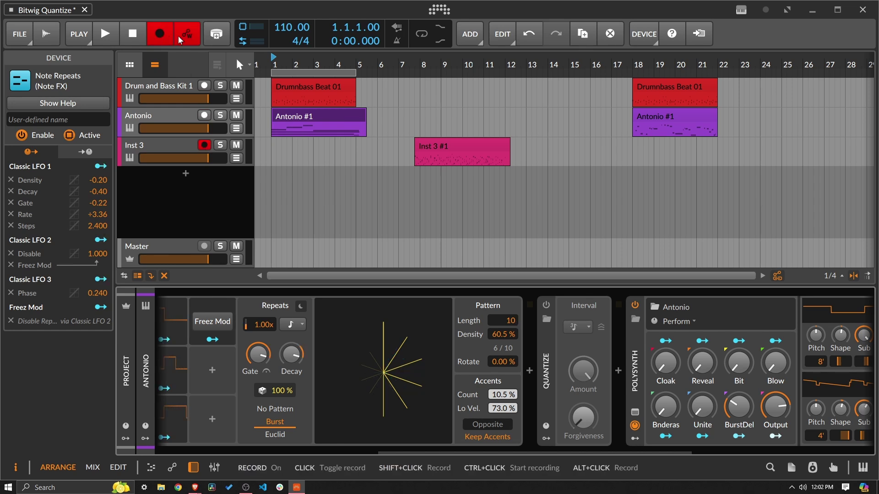
click(108, 33)
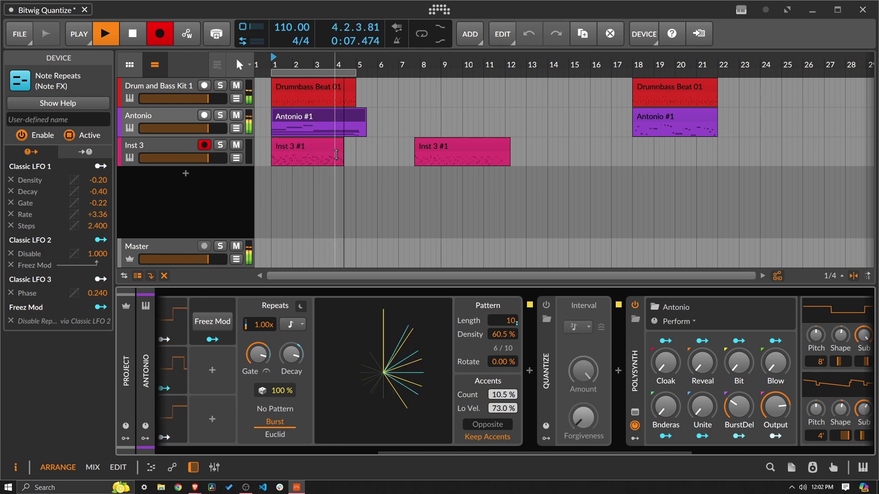
- Stop the transport and compare the notes of the bar-1 and bar-8 Inst 3 clips
key(space)
double_click(328, 153)
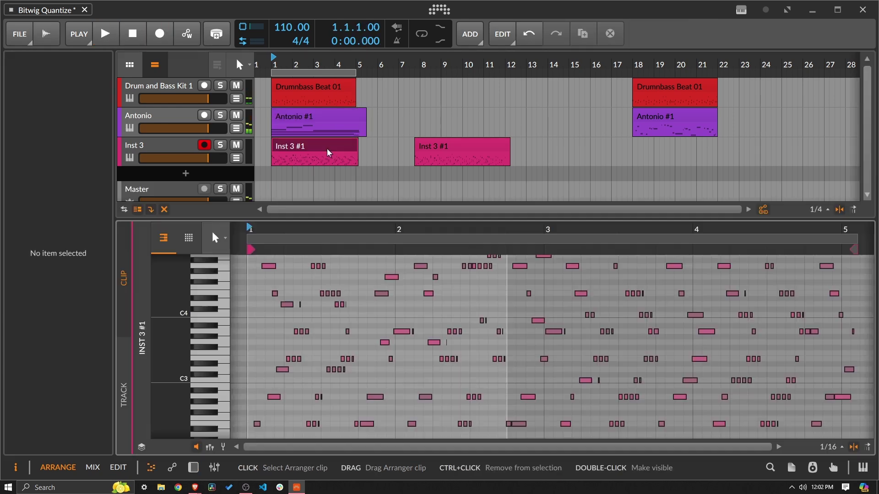
click(479, 151)
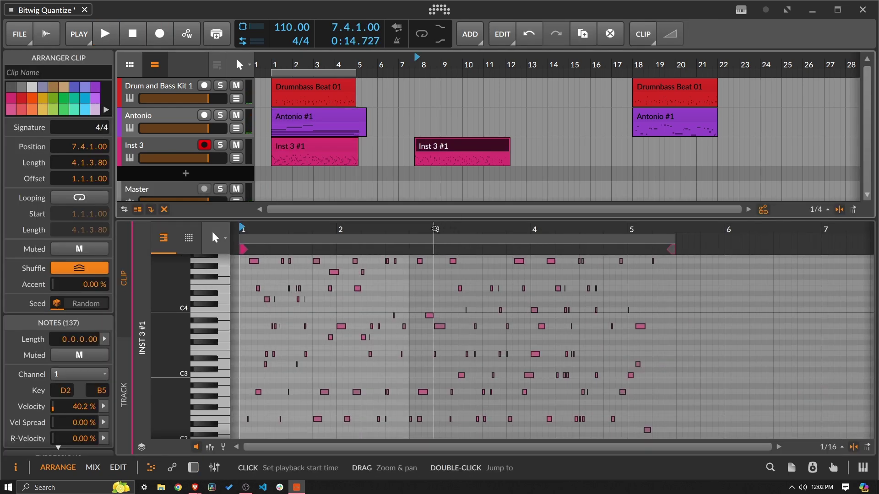
click(321, 146)
click(425, 147)
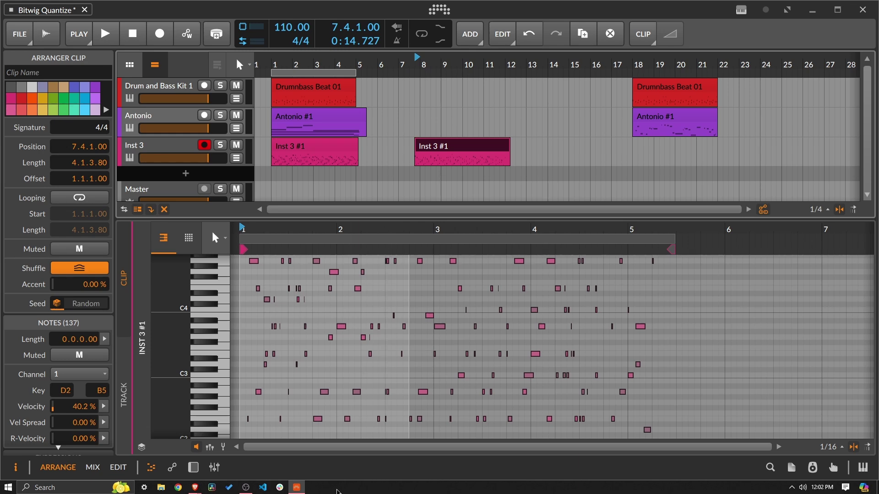
mouse_move(304, 488)
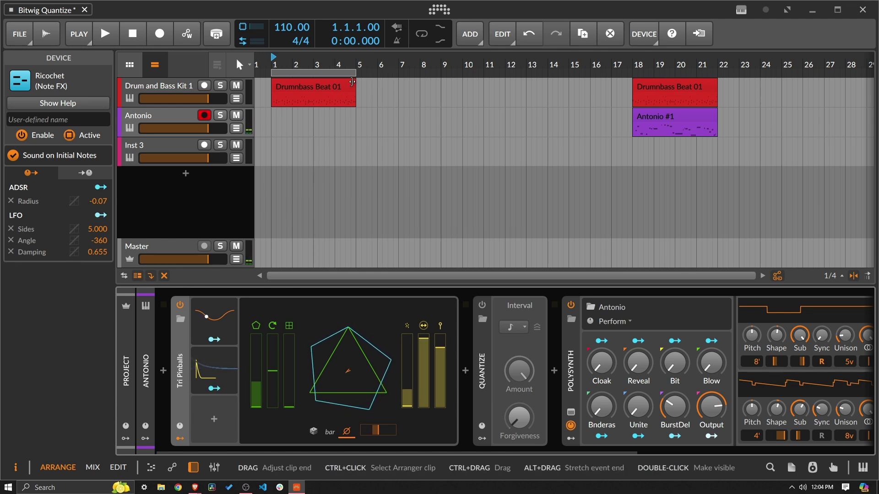
- Record a new Antonio clip from bar 1 with Automation Write turned off
click(150, 36)
click(187, 34)
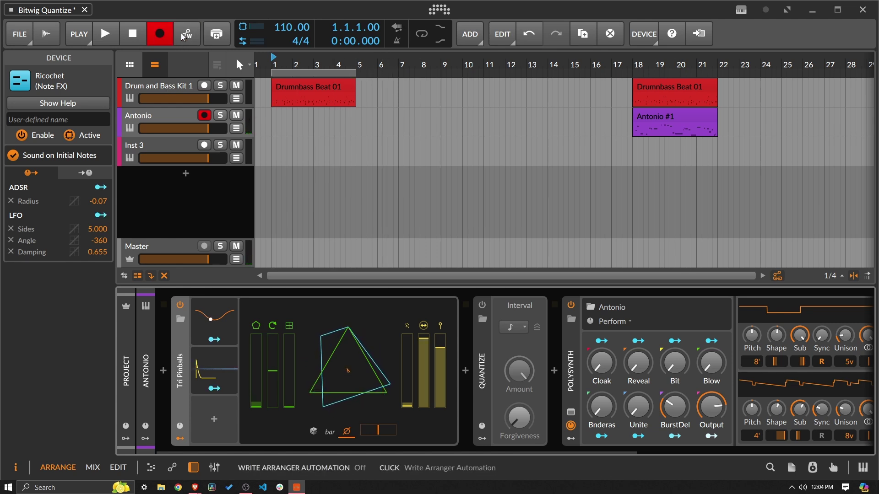
click(104, 34)
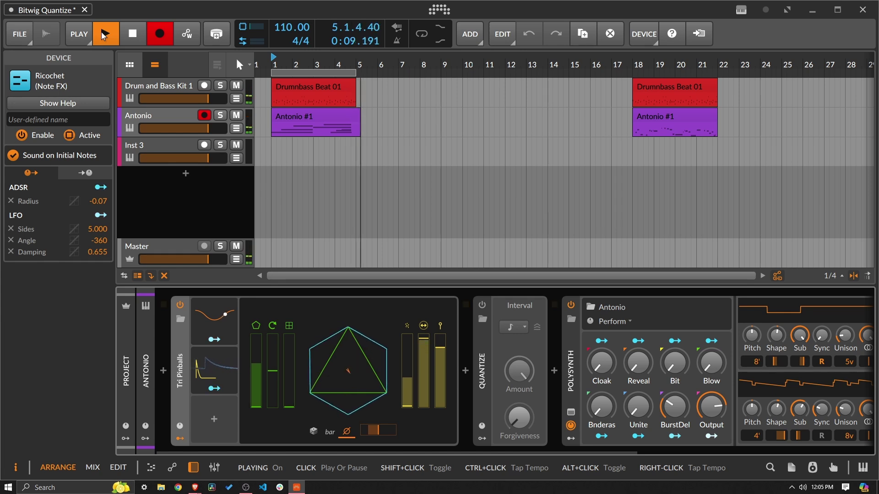
- Stop recording, arm Inst 3, and set its input to Antonio > Tri Pinballs
key(space)
click(205, 164)
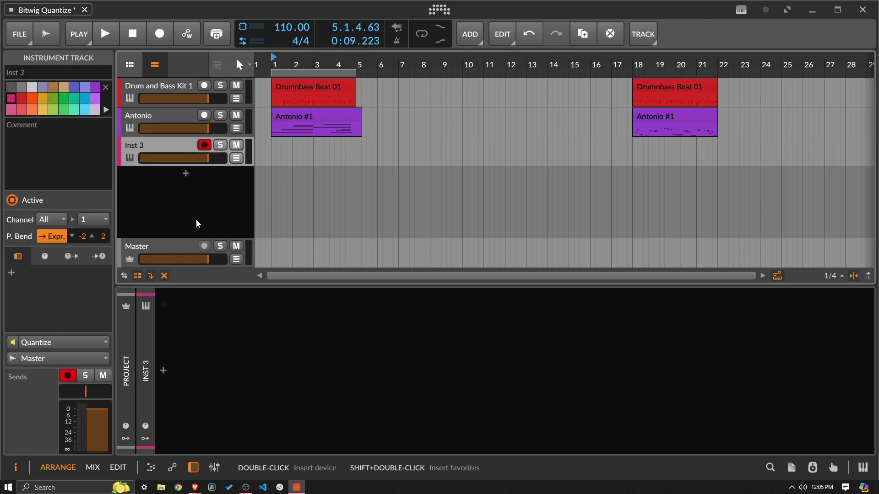
click(86, 340)
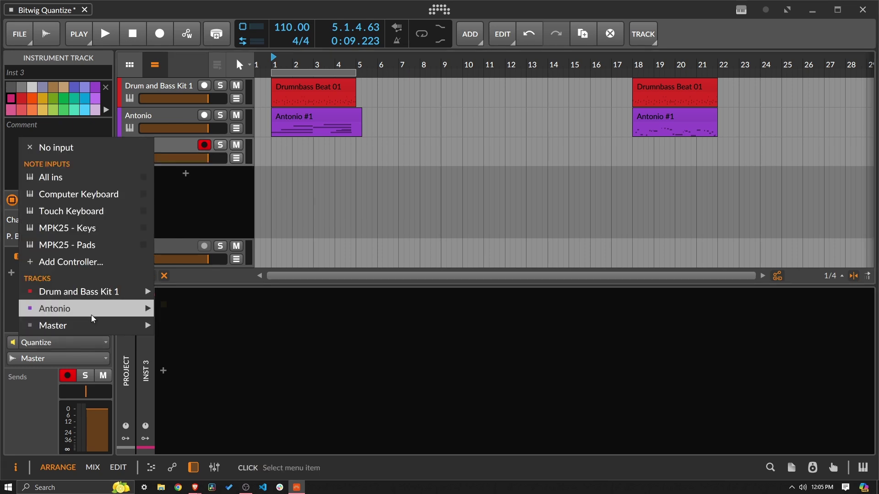
mouse_move(114, 308)
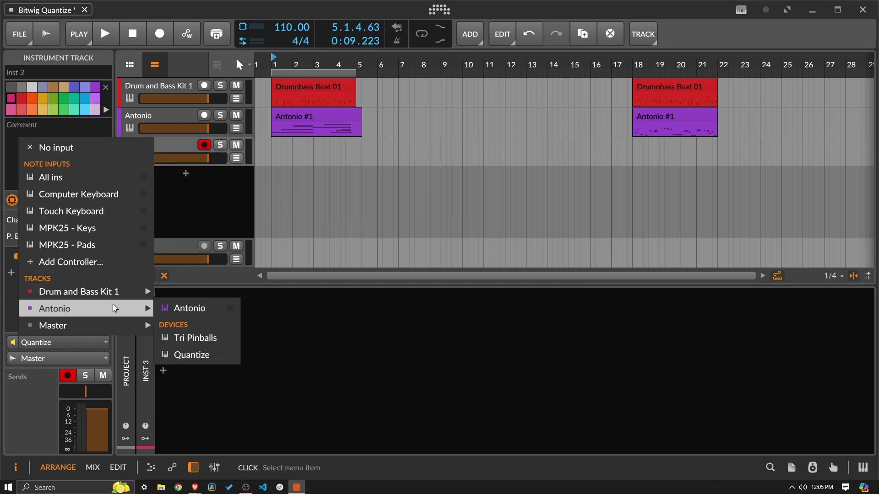
click(232, 338)
- Record Tri Pinballs onto Inst 3 from bar 1 with Automation Write off
click(160, 33)
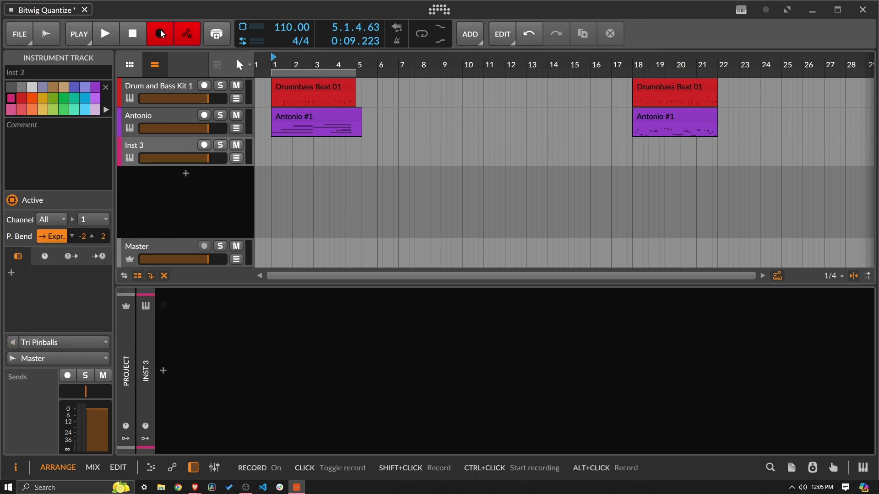
click(212, 144)
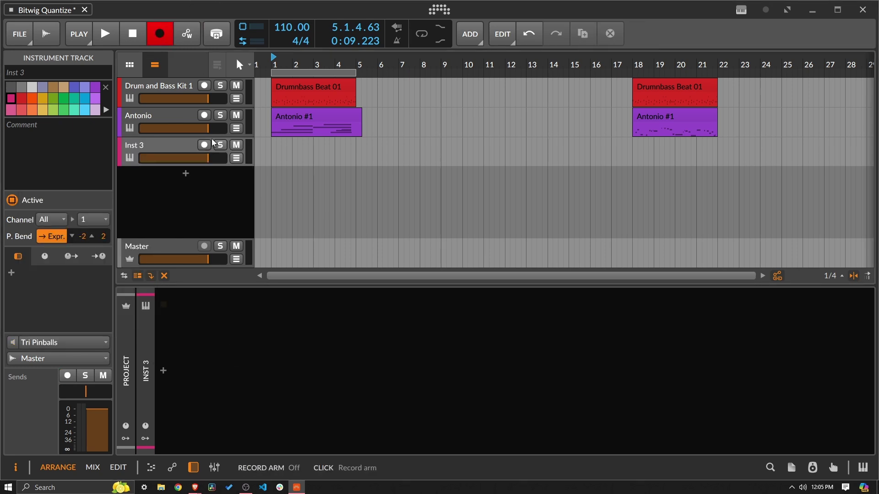
click(105, 33)
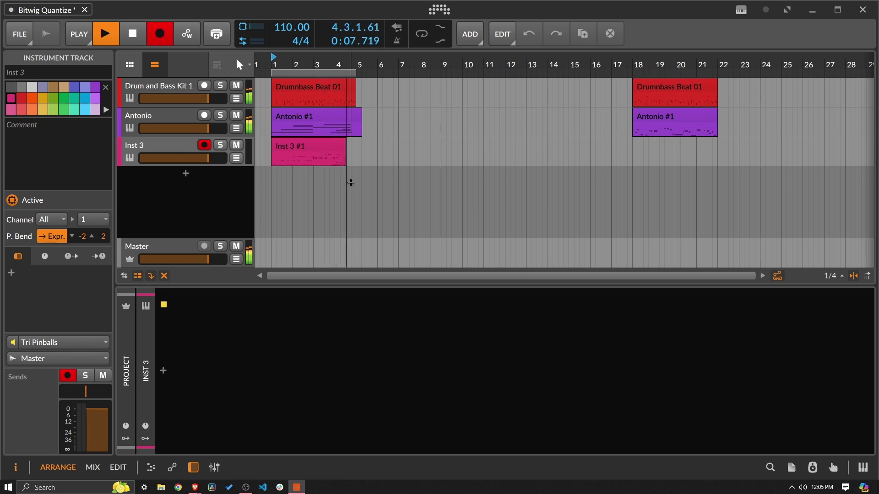
- Stop recording and drag the unquantized Inst 3 take to bar 8
key(space)
double_click(334, 141)
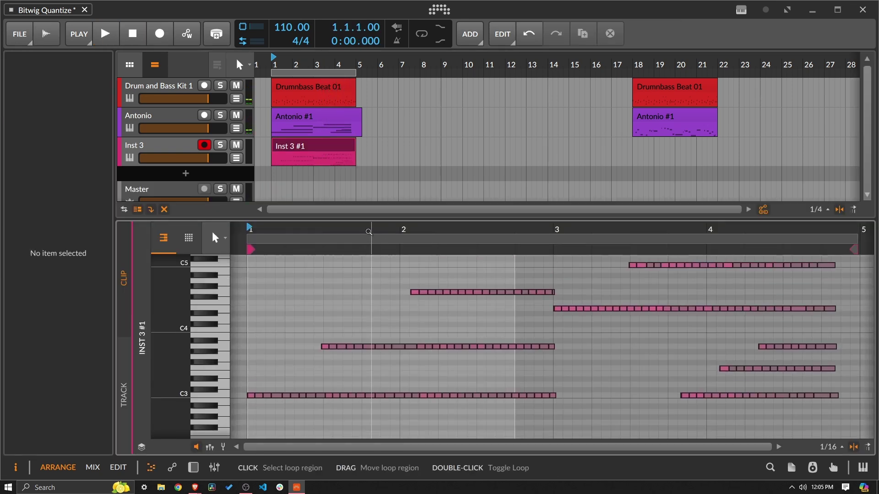
drag(448, 231, 242, 229)
drag(290, 149, 450, 149)
- Switch Antonio's Quantize device on and record a fresh Inst 3 take from bar 1
click(162, 120)
key(d)
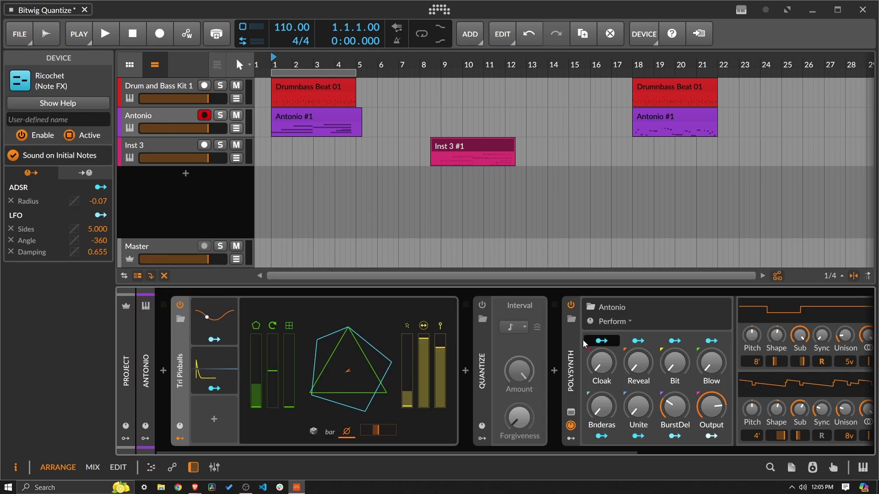
click(482, 305)
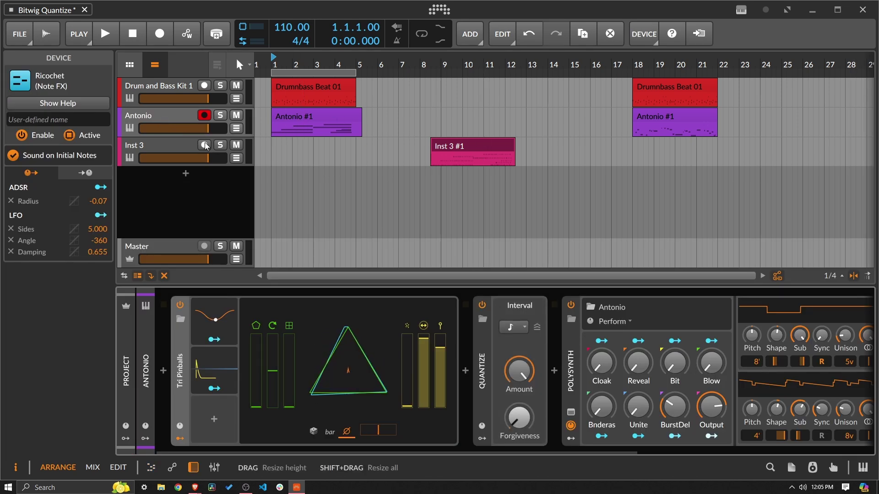
click(204, 115)
click(160, 33)
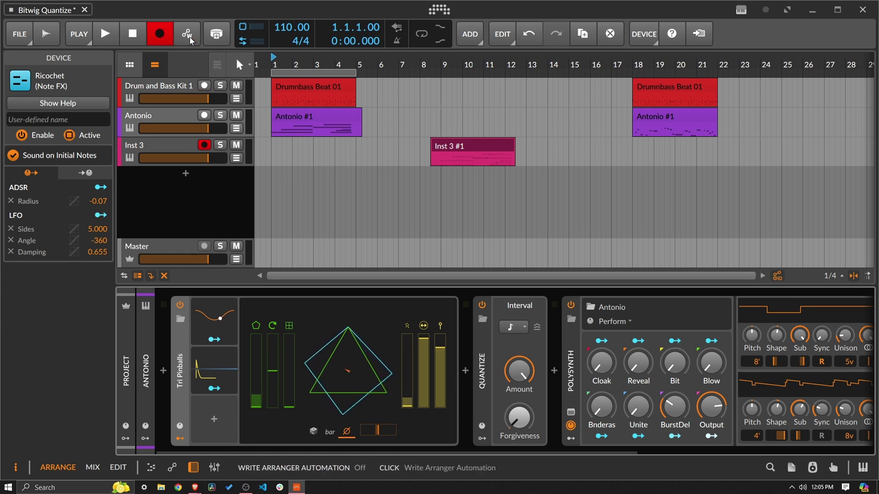
click(105, 34)
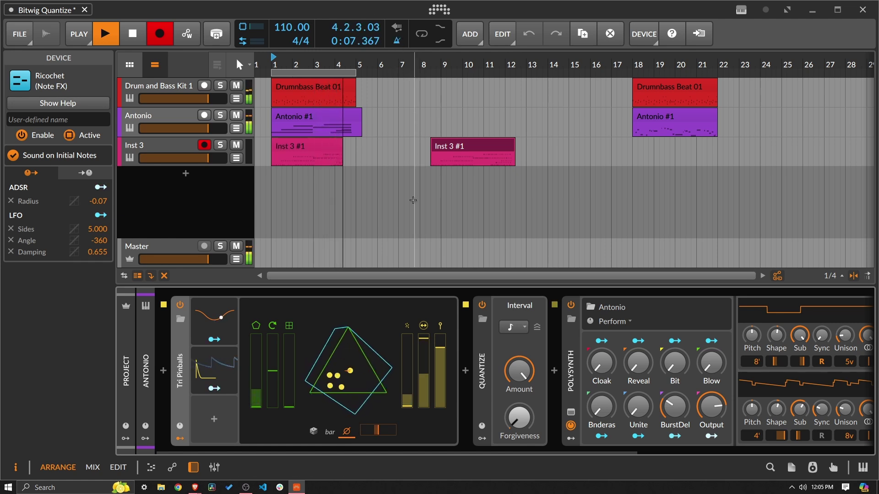
- Stop recording, disarm Inst 3, and play the arrangement with Quantize switched off
key(space)
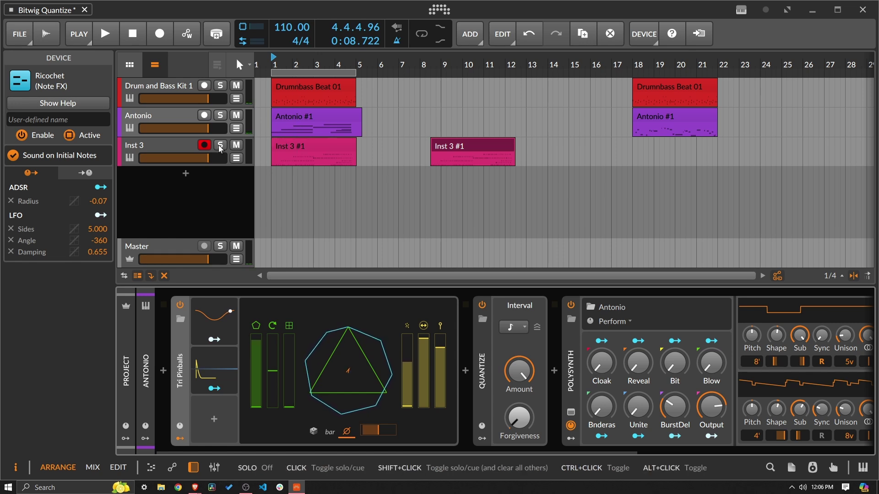
click(204, 144)
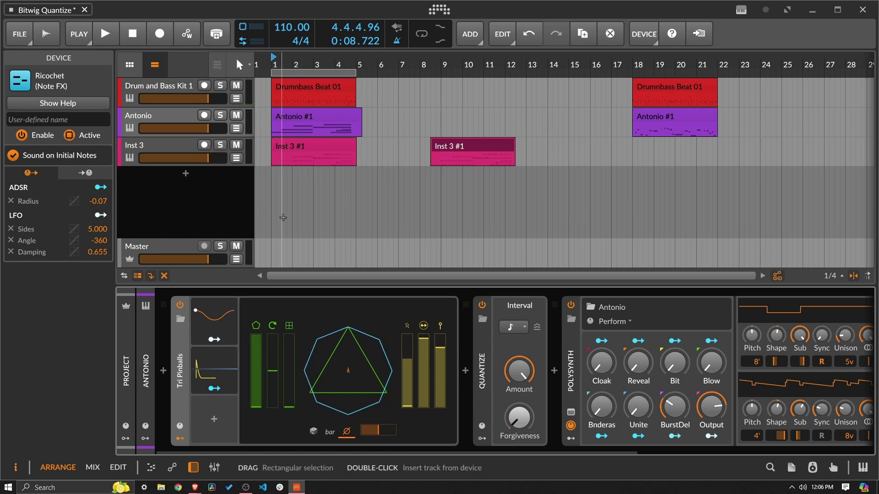
click(481, 306)
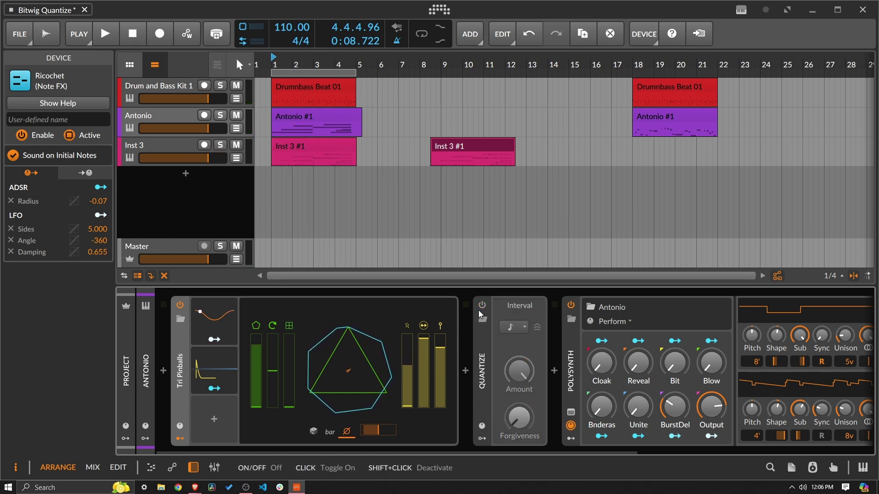
key(space)
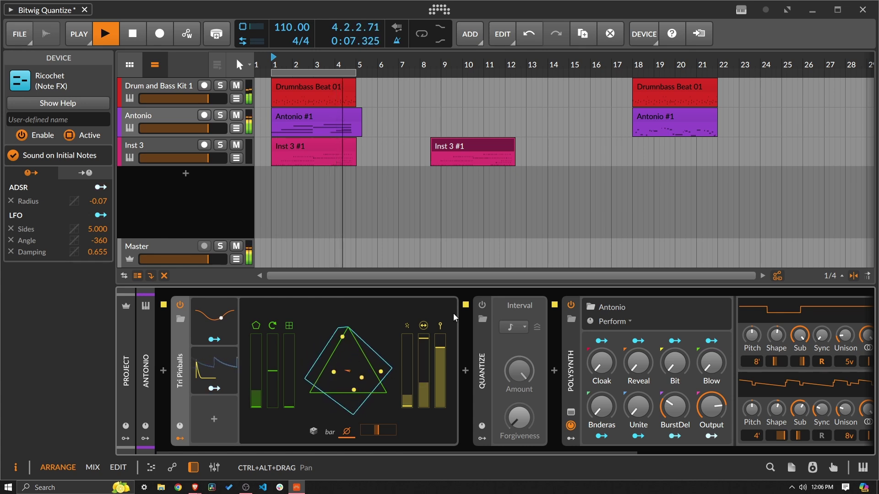
key(space)
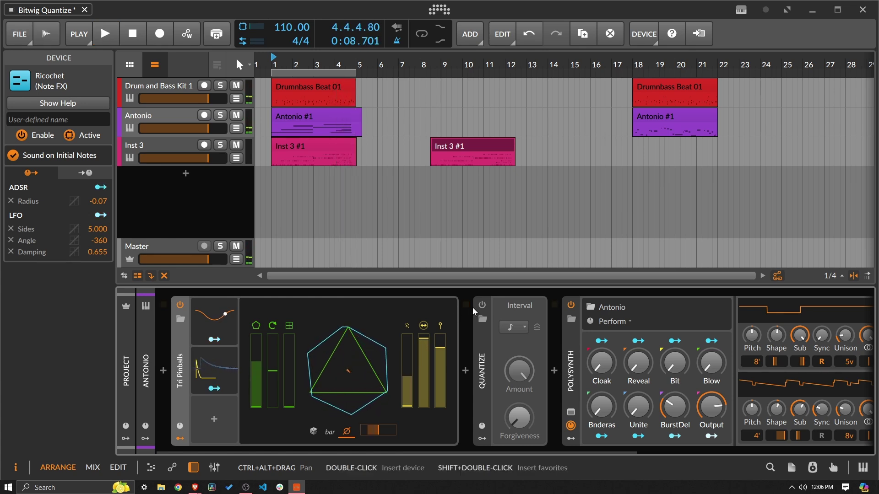
- Play again with Quantize back on and lower Antonio's volume to -5.8 dB
click(483, 305)
key(space)
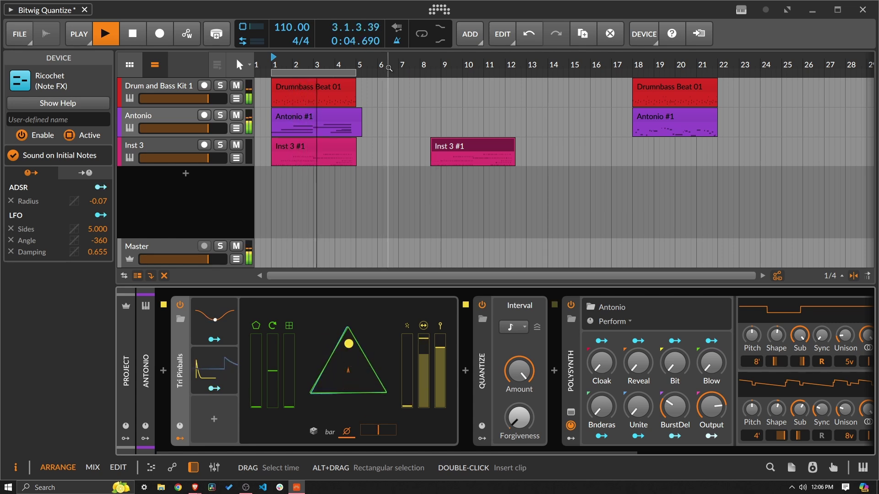
drag(207, 123, 196, 128)
key(space)
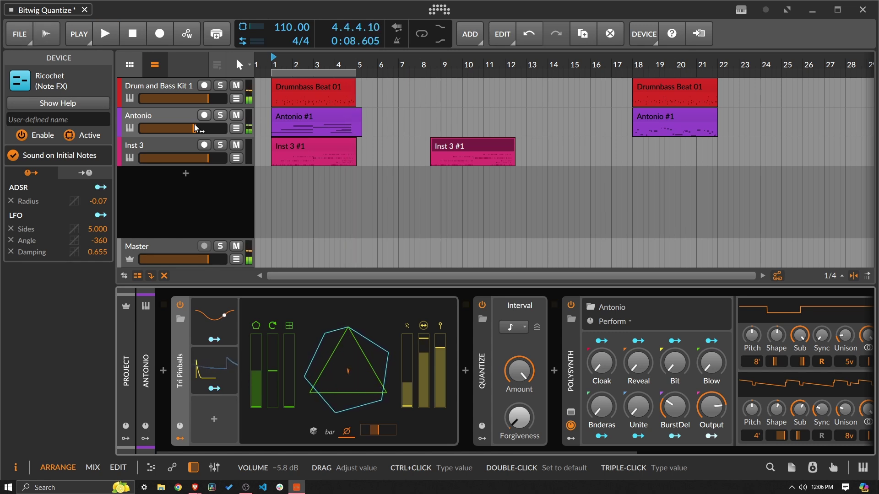